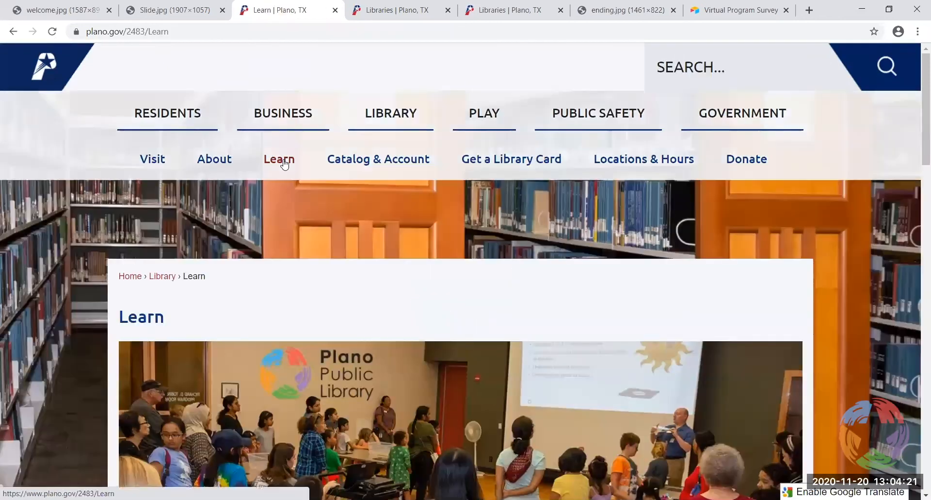
Go to the library's Research & Learn resources page
scroll(336, 224, "down", 3)
scroll(339, 228, "down", 5)
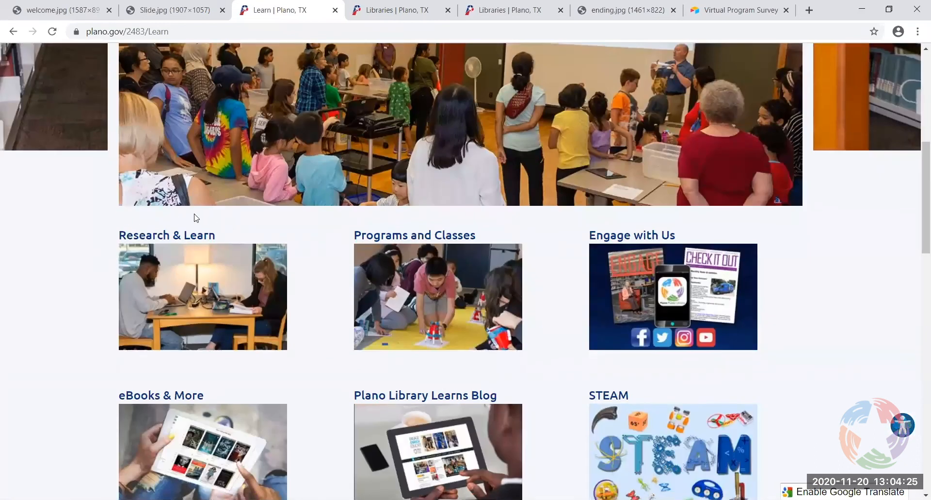
left_click(203, 299)
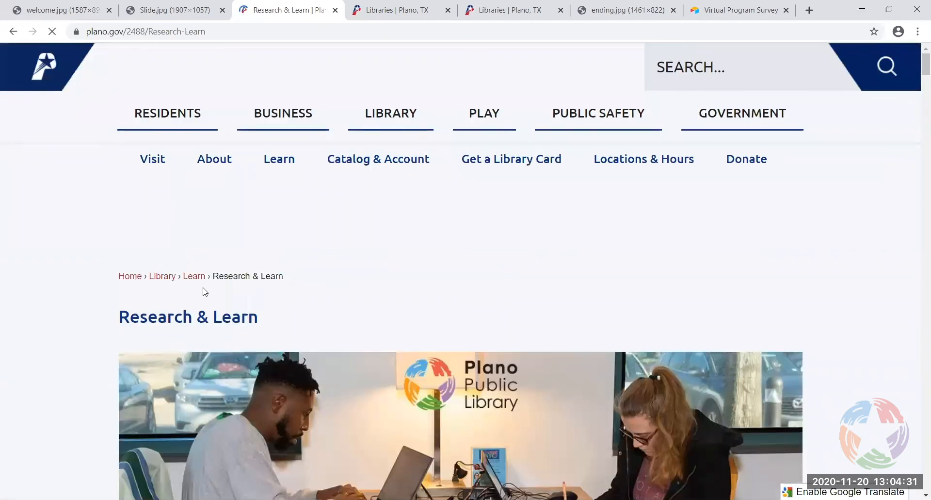
Jump to the Business resources section and scroll down to the Reference Solutions entry
scroll(382, 304, "down", 3)
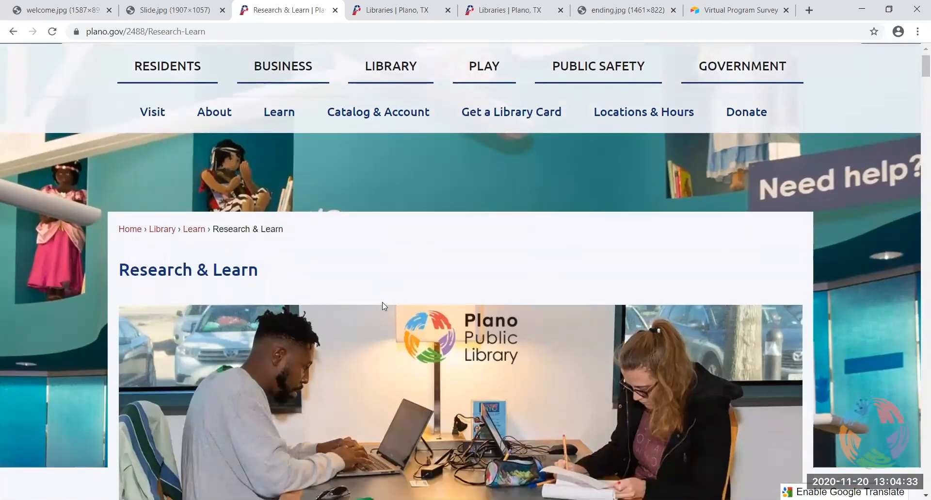
scroll(382, 305, "down", 1)
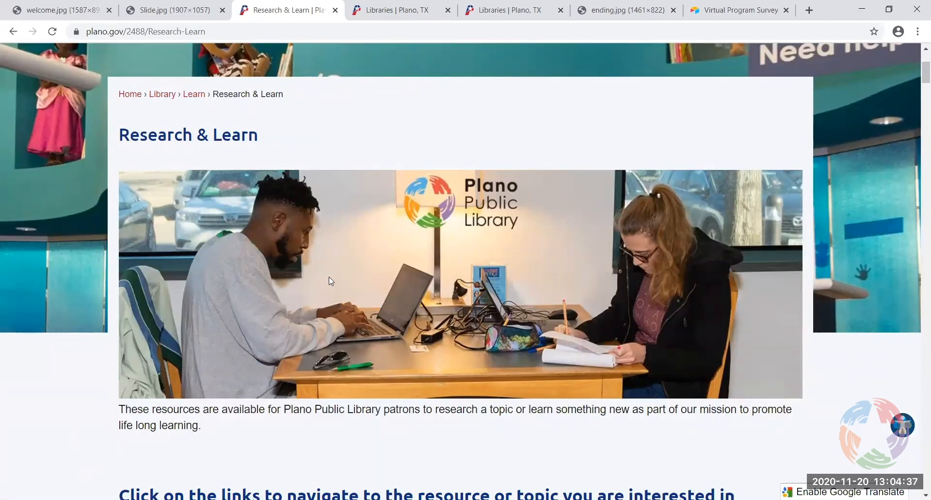
scroll(327, 286, "down", 3)
scroll(330, 295, "down", 3)
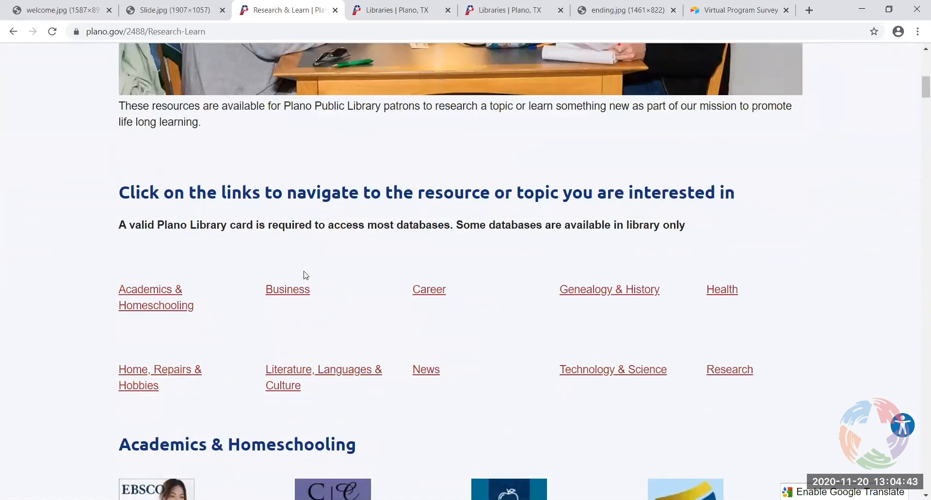
left_click(285, 291)
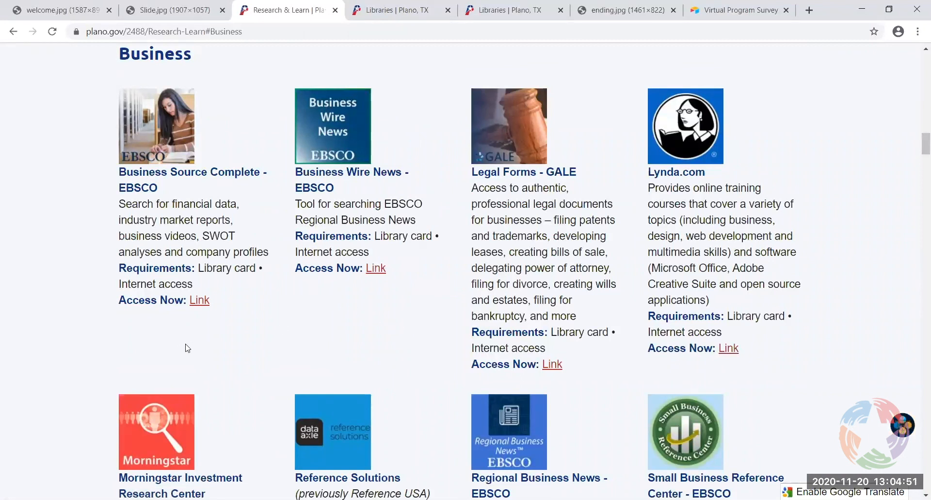
scroll(187, 346, "down", 2)
scroll(278, 304, "down", 2)
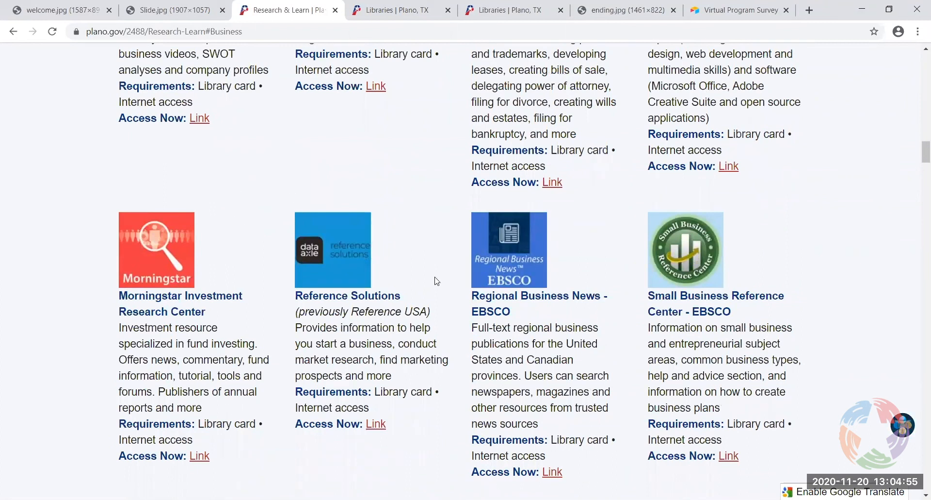
Open Reference Solutions in a new tab and show the U.S. Businesses database details
left_click(333, 265)
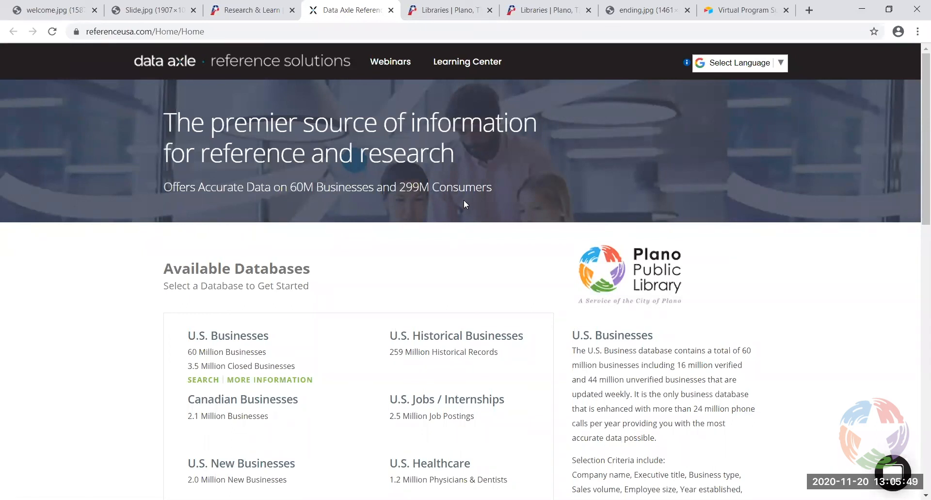
scroll(514, 249, "down", 1)
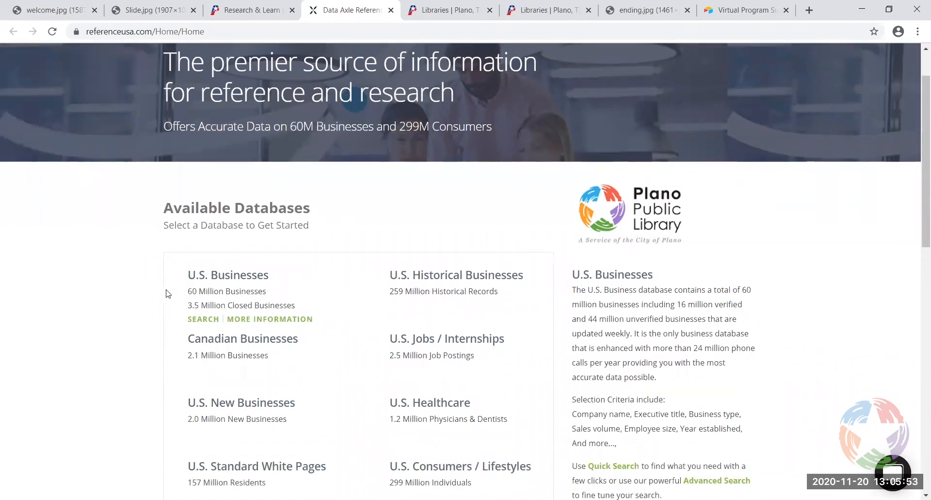
scroll(160, 289, "down", 1)
scroll(139, 268, "down", 1)
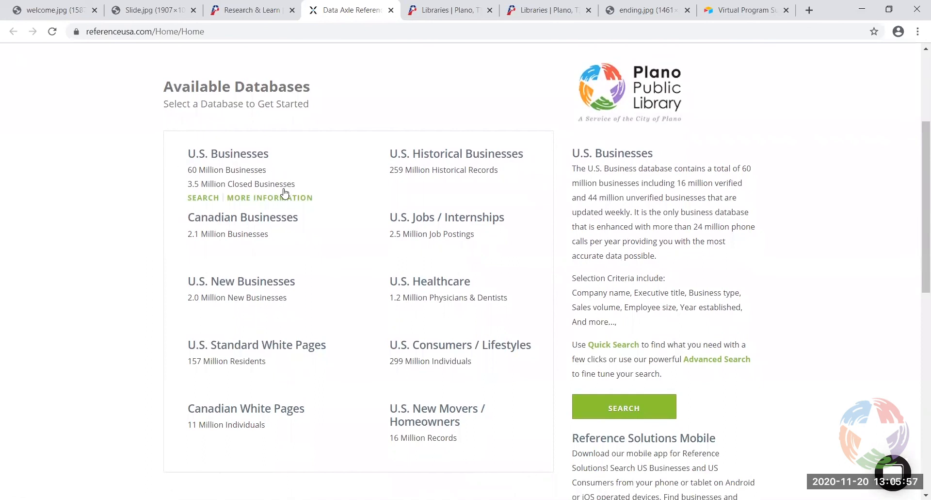
left_click(253, 197)
mouse_move(445, 156)
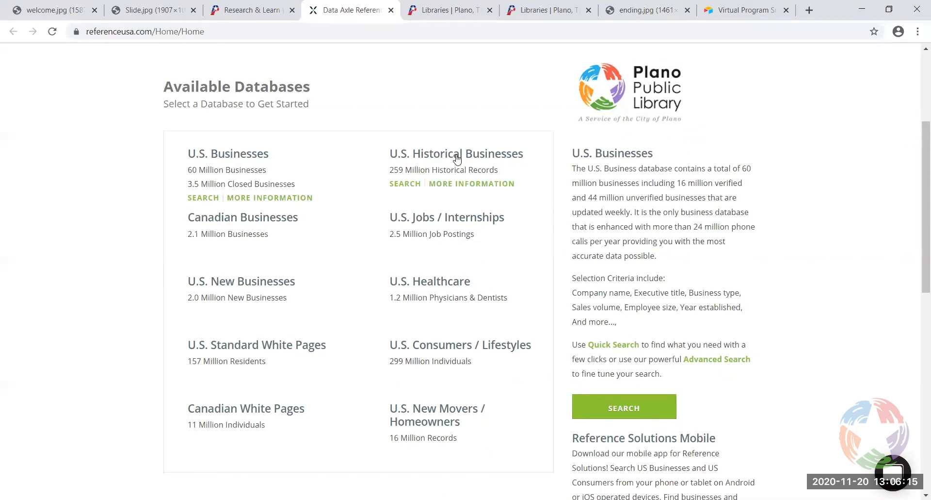
left_click(475, 187)
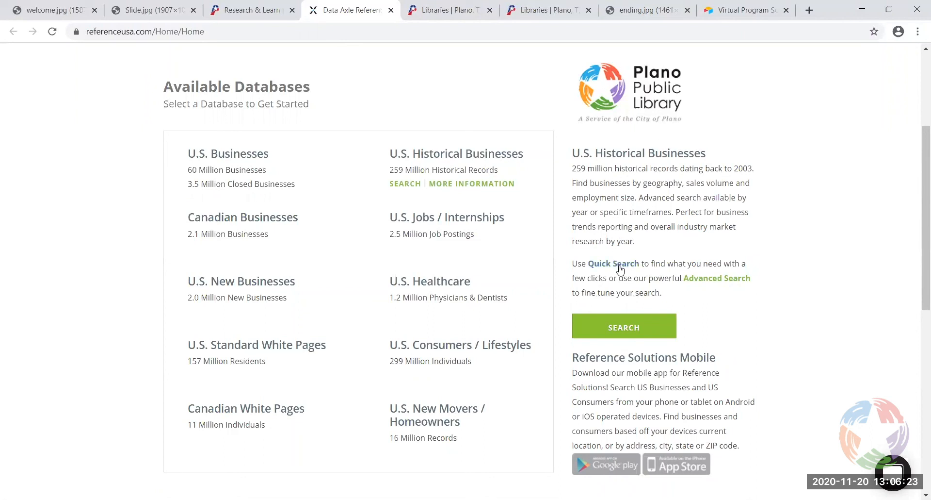
mouse_move(452, 357)
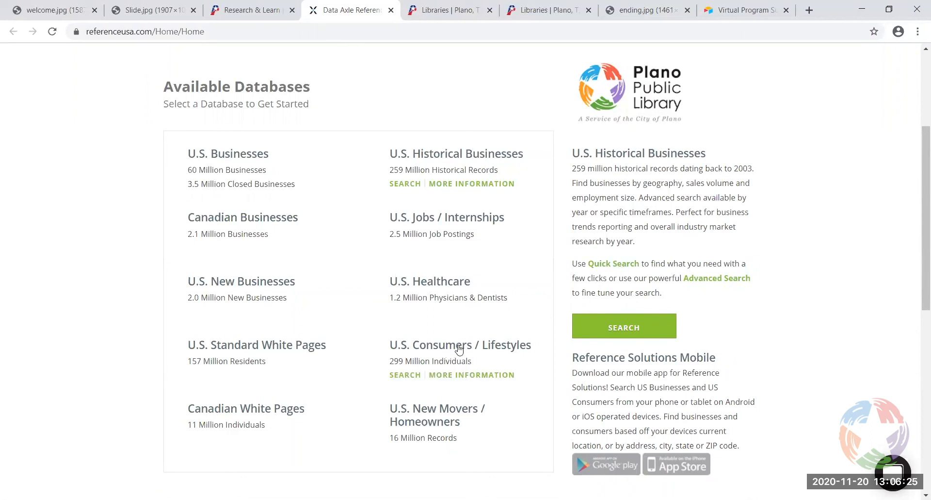
left_click(463, 375)
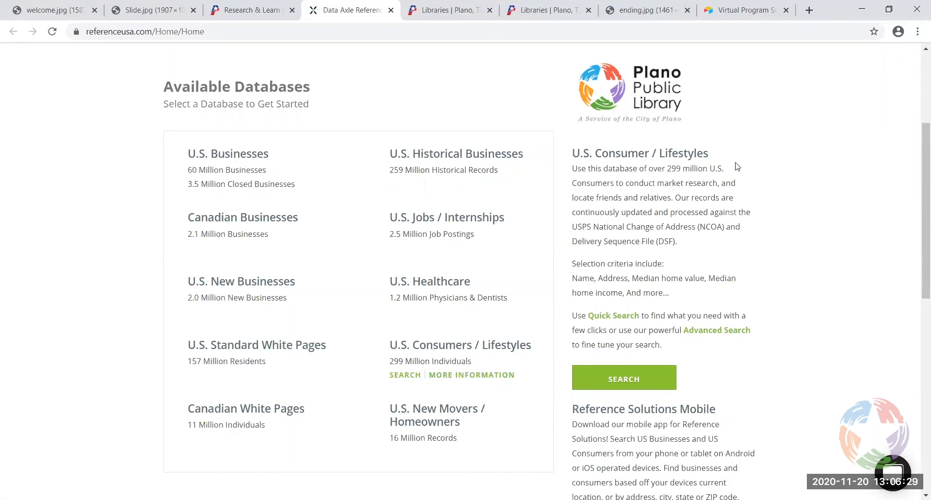
mouse_move(247, 160)
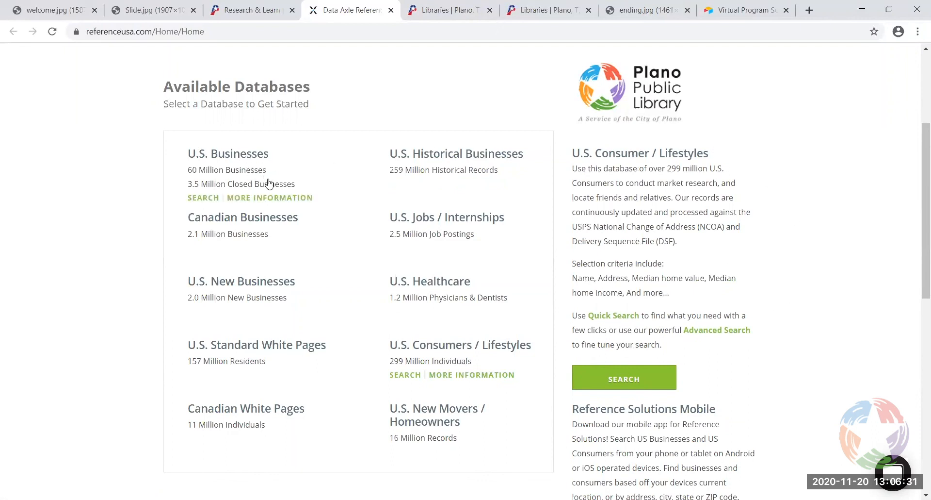
left_click(275, 199)
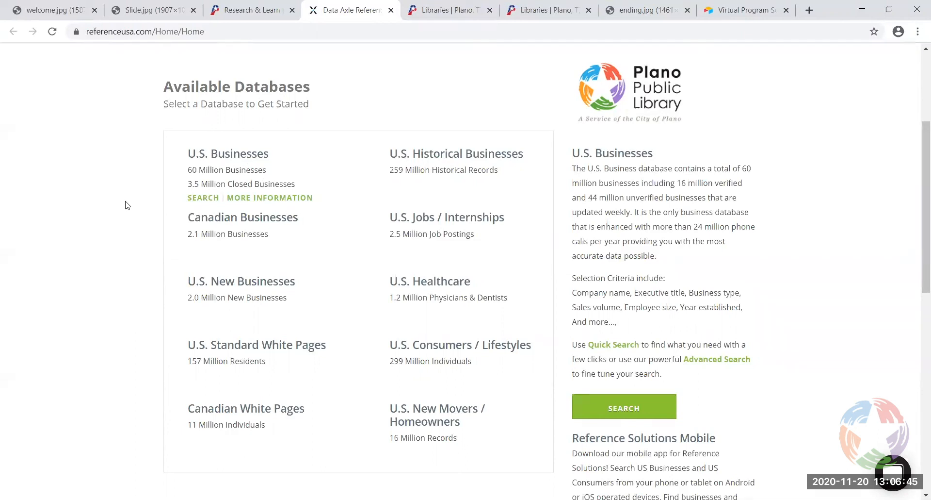
Scroll to Personal Accounts and bring up the Create an Account registration form
scroll(126, 206, "down", 6)
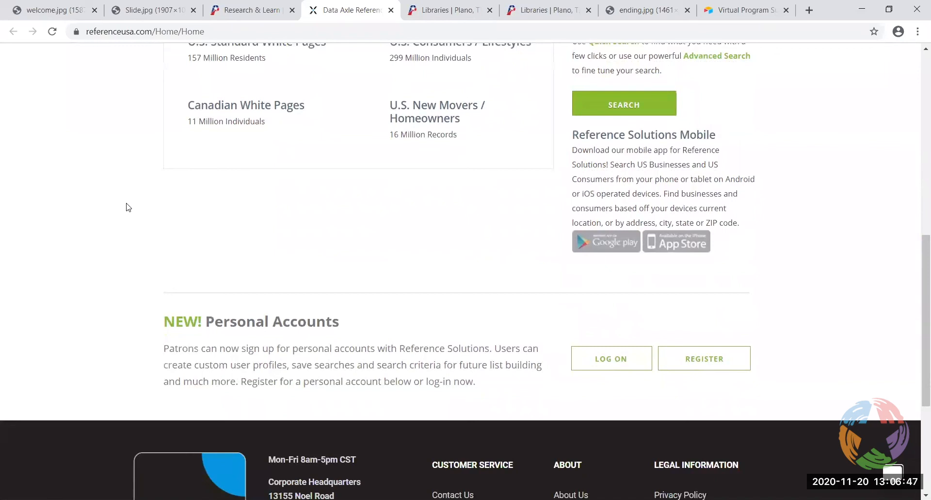
scroll(126, 207, "down", 1)
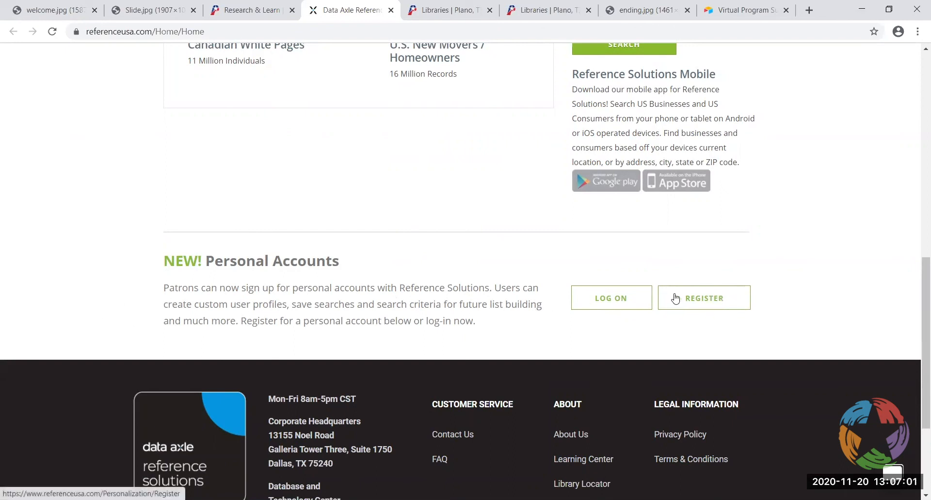
left_click(705, 301)
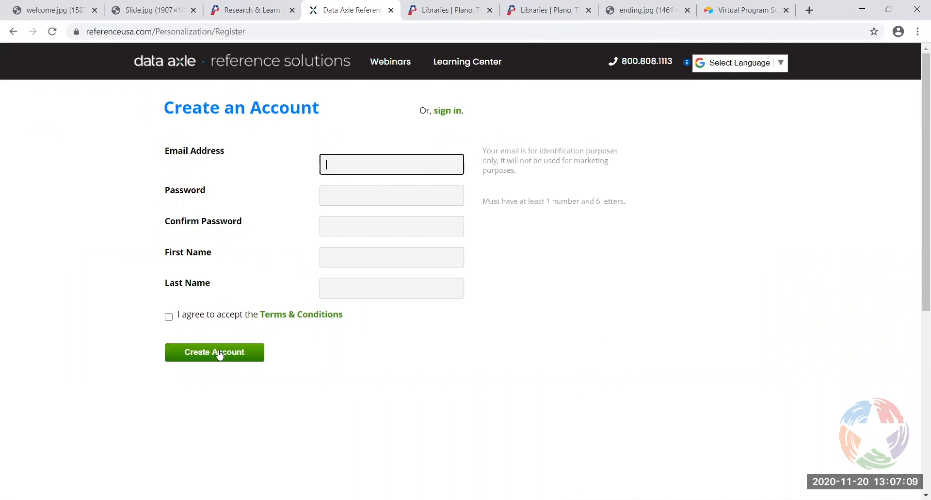
Sign in to the personal account with its e-mail address and password
left_click(442, 111)
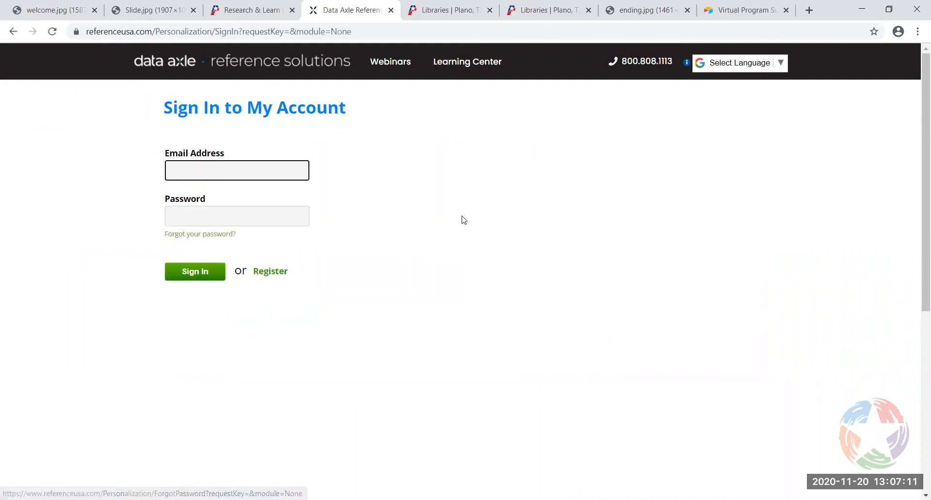
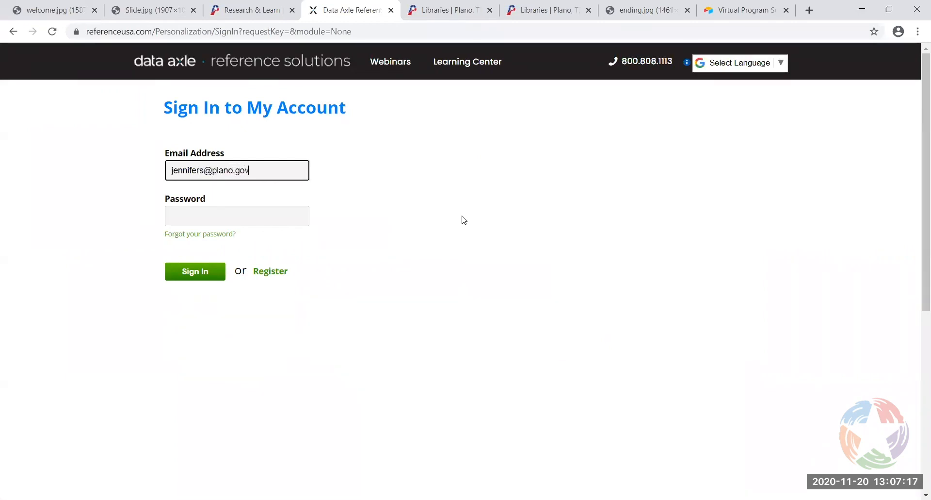
left_click(255, 214)
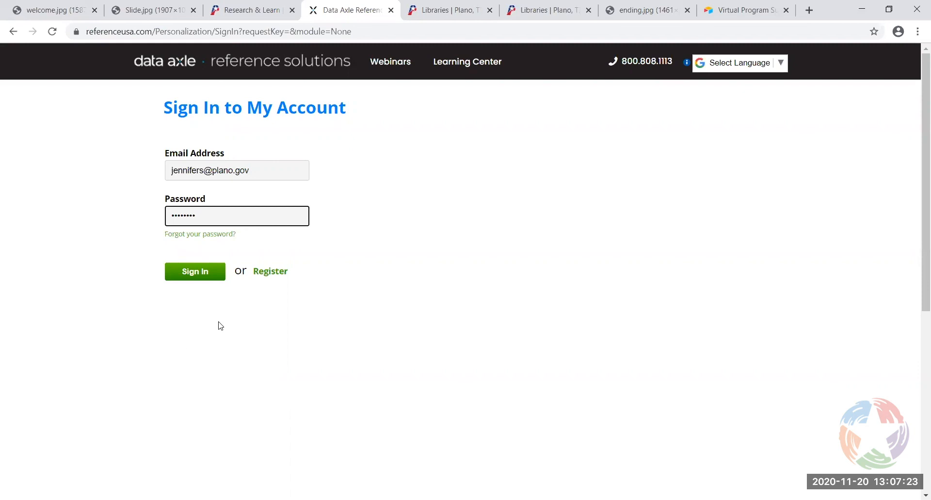
left_click(217, 275)
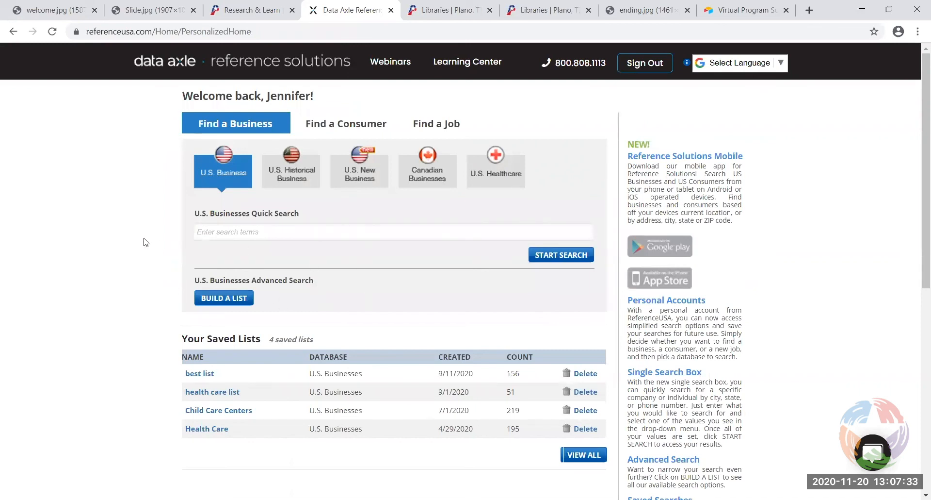
Preview the Find a Consumer and Find a Job tabs, return to Find a Business, then sign out
scroll(144, 241, "down", 1)
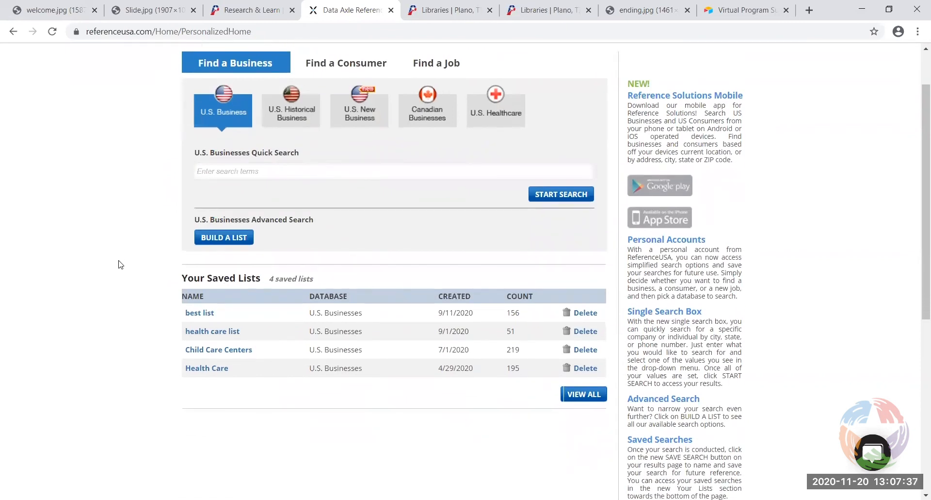
scroll(119, 264, "up", 1)
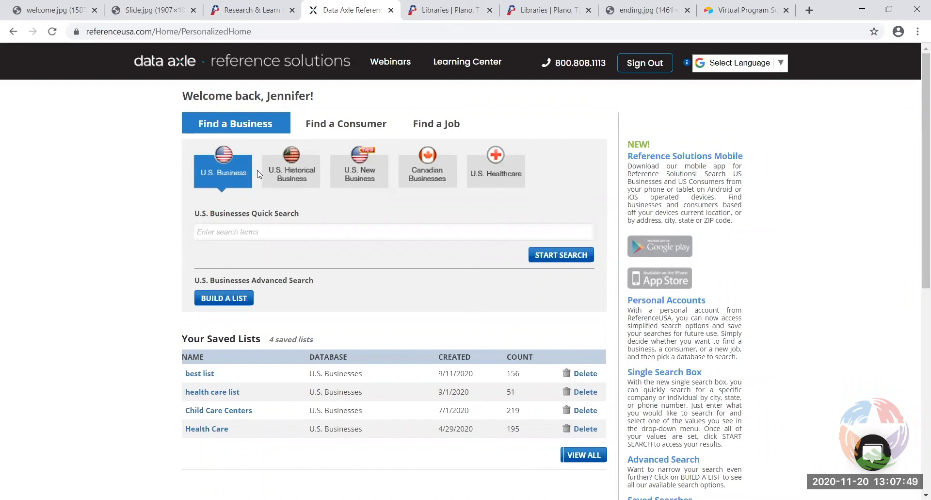
left_click(356, 127)
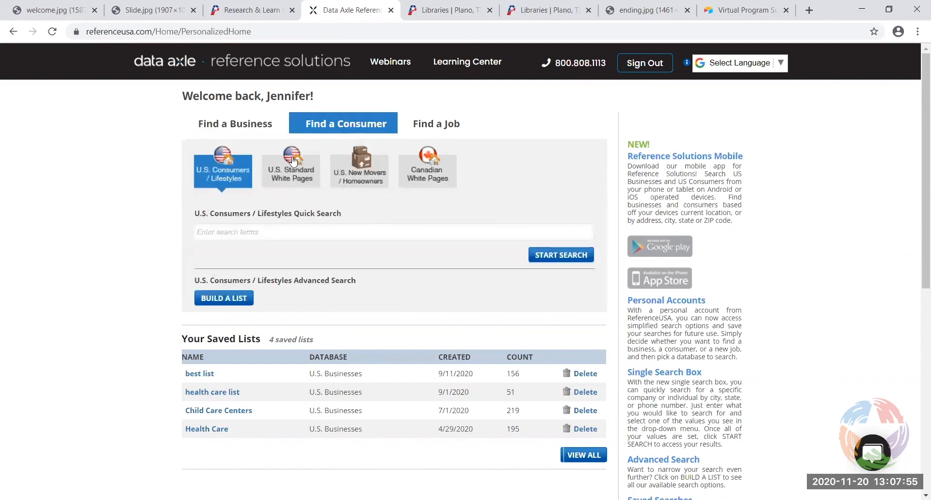
left_click(420, 127)
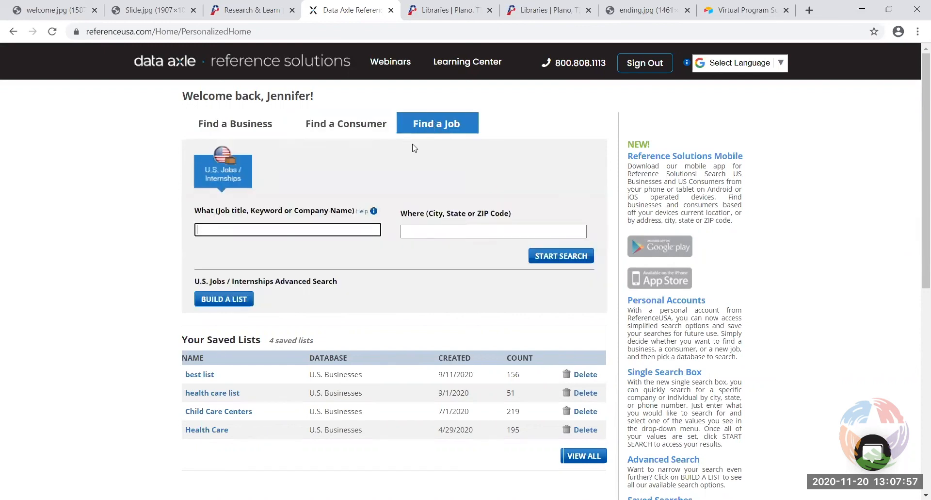
left_click(242, 126)
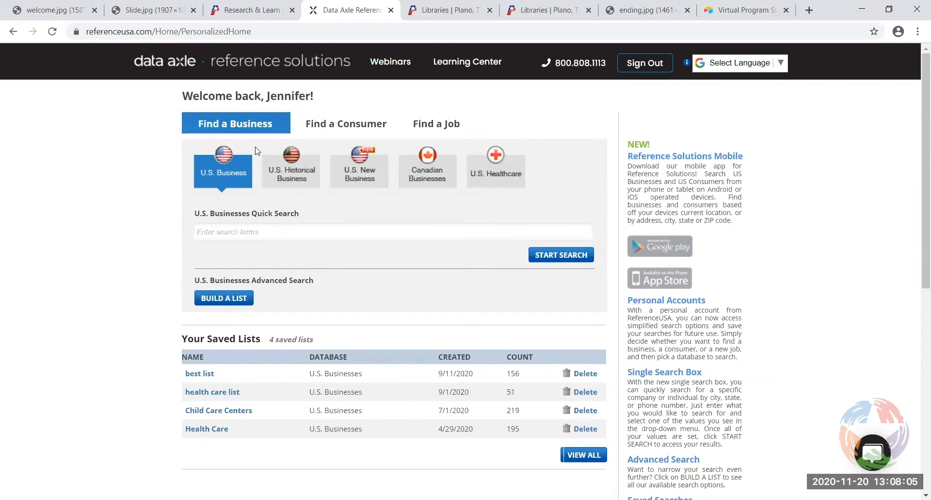
left_click(646, 64)
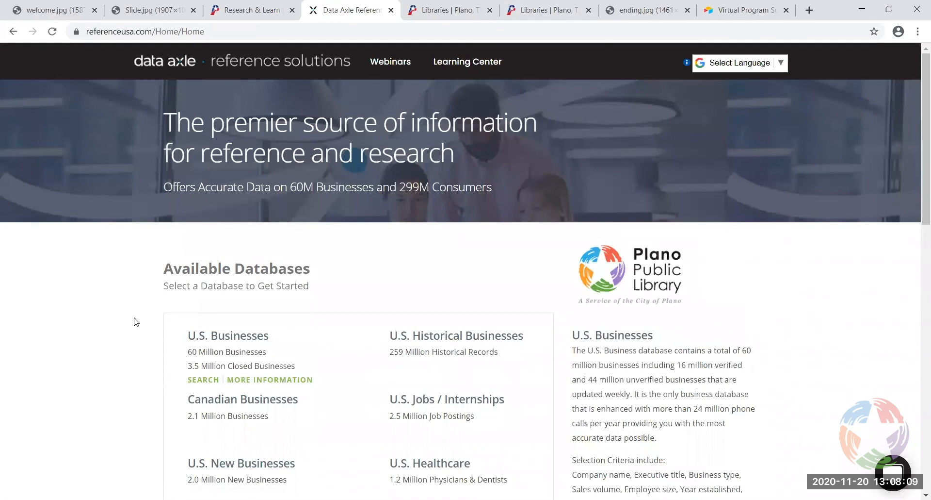
scroll(136, 321, "down", 2)
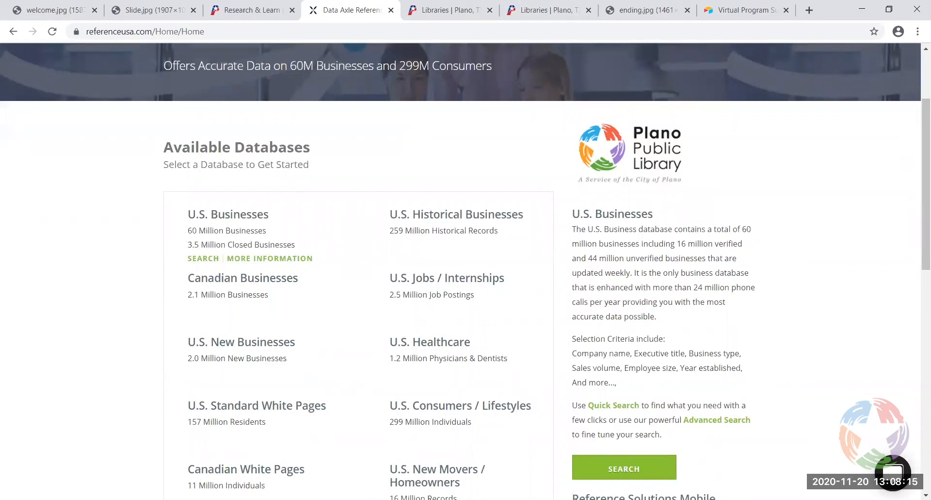
Fill a U.S. Businesses quick search with company 'highland homes' and state Texas
left_click(223, 215)
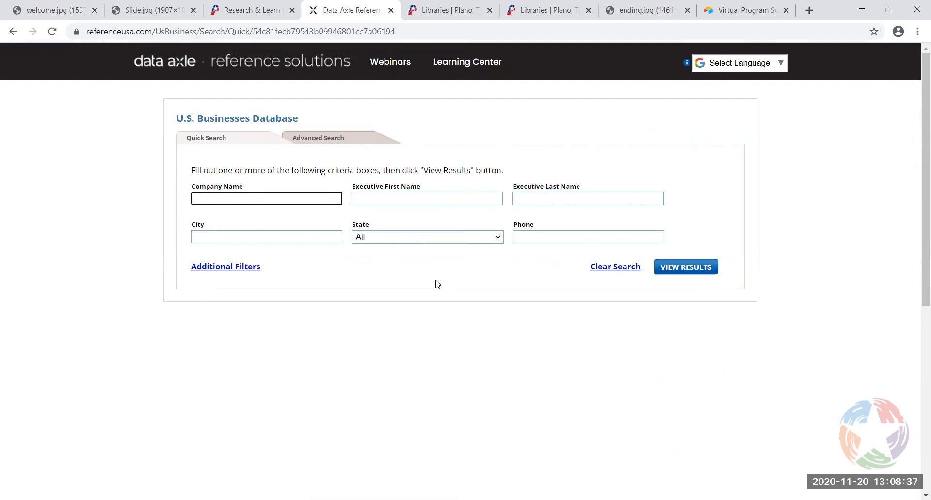
type("land homes")
left_click(422, 237)
key("t")
key("t")
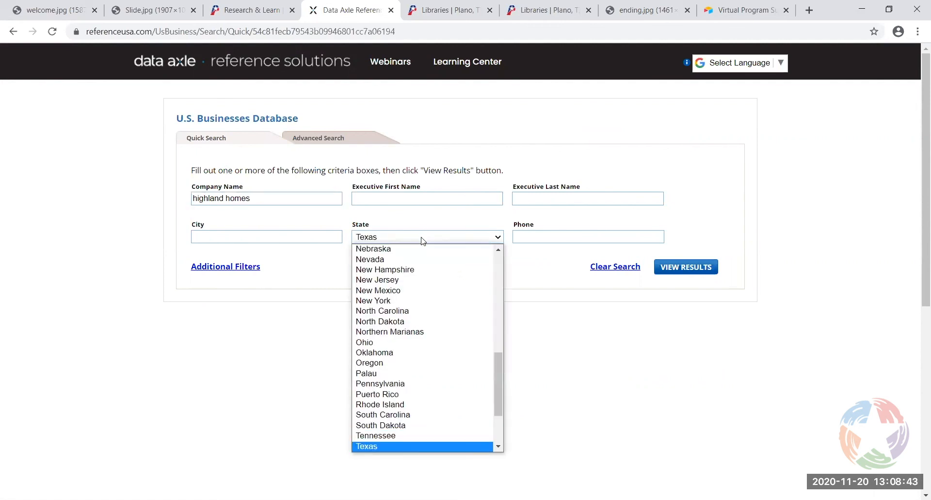
key("Return")
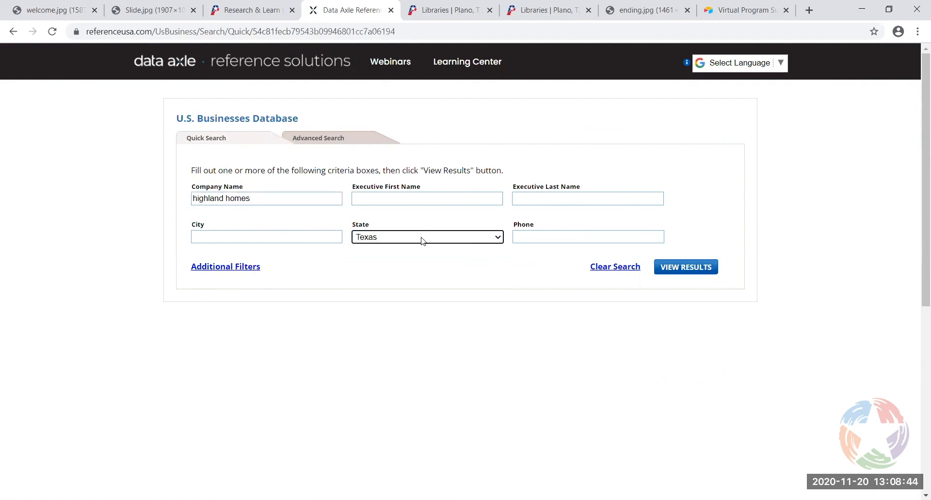
Show the 97 results, checking the Argyle branch's parent company and corporate family tree
left_click(683, 268)
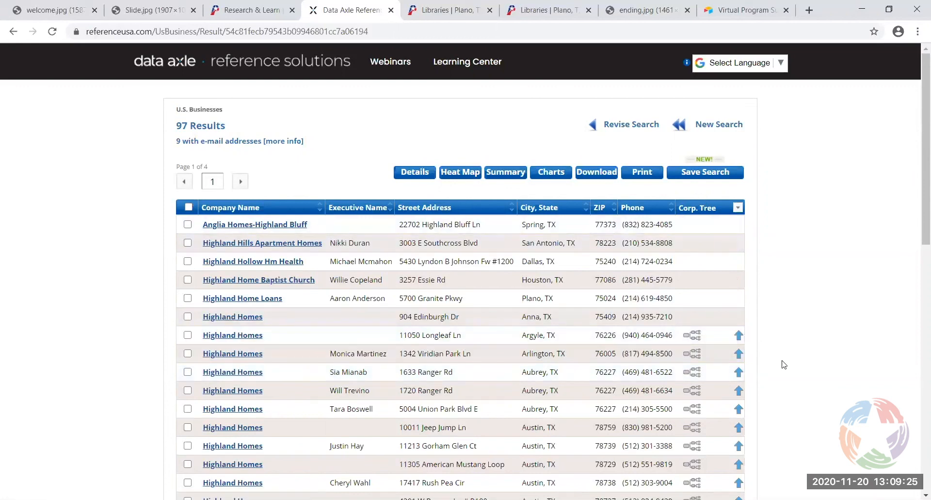
left_click(739, 337)
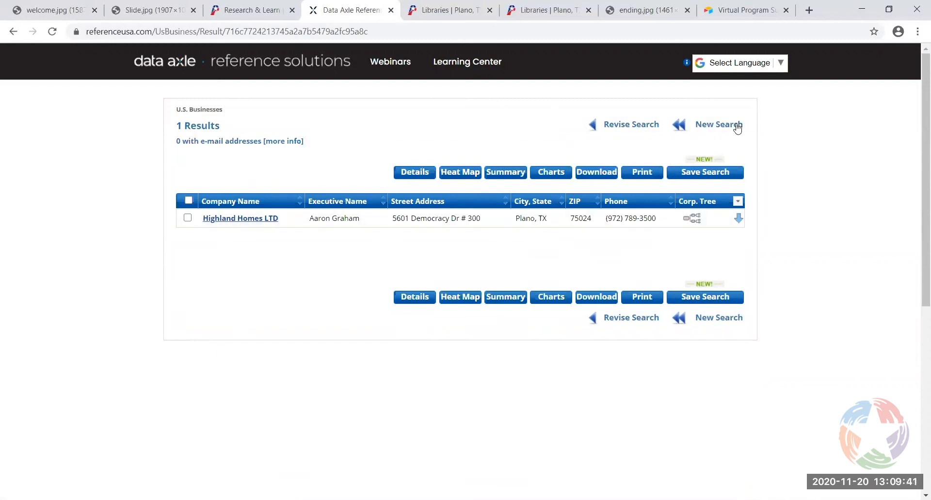
left_click(13, 31)
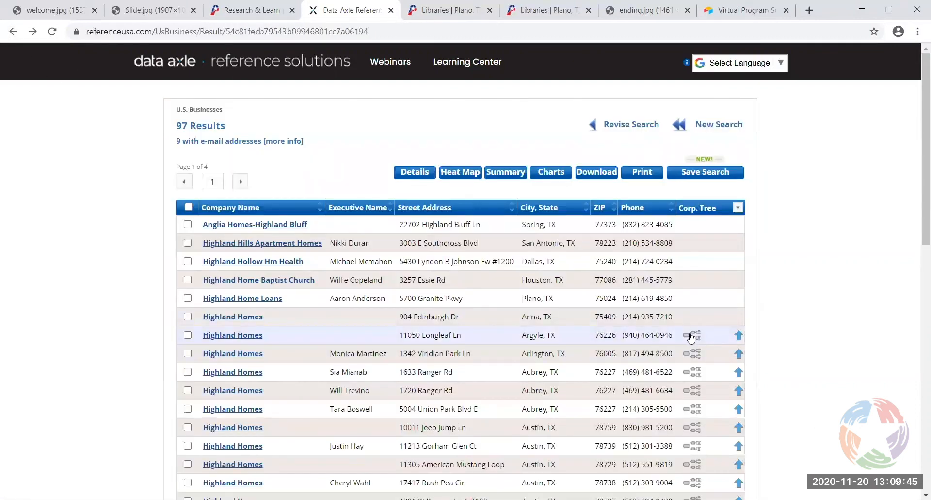
left_click(693, 335)
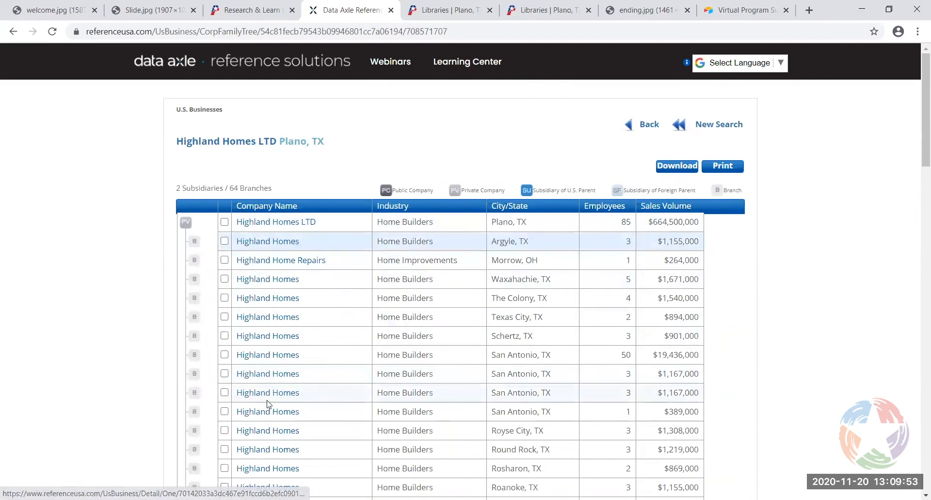
left_click(644, 124)
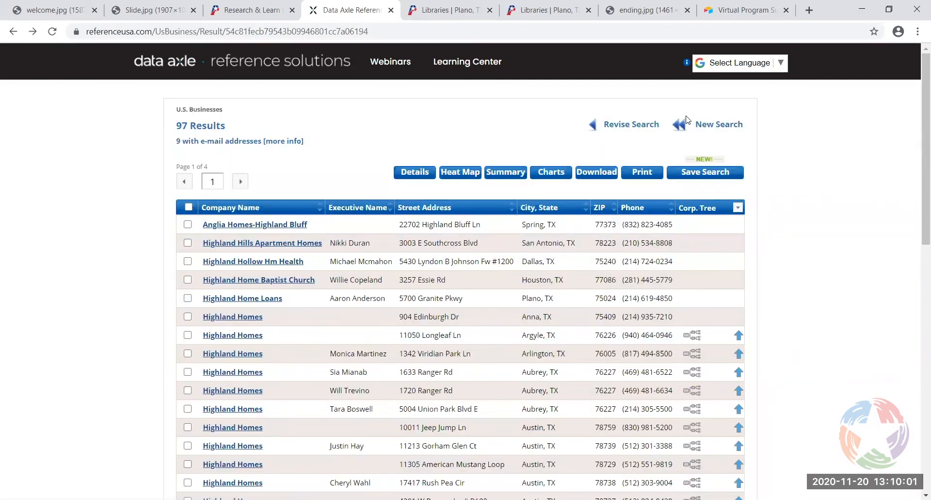
Revise the search to add city 'plano' and rerun it for 2 results
left_click(634, 125)
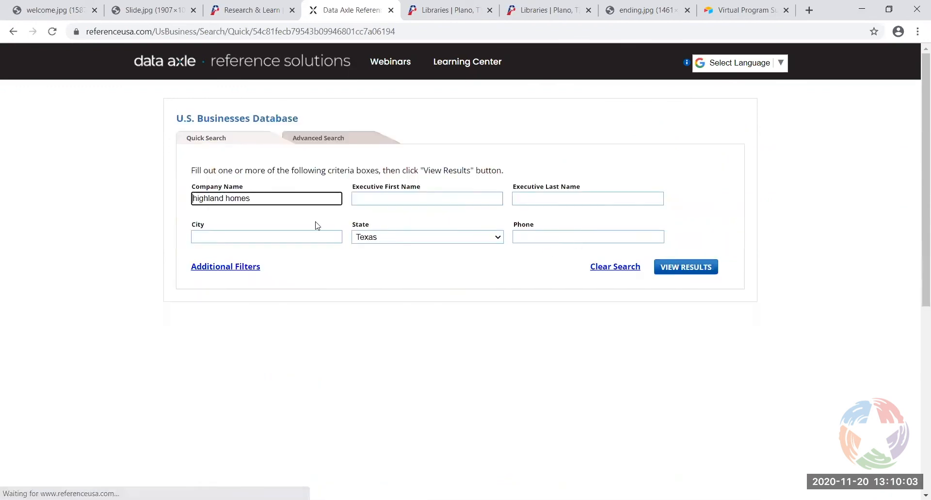
left_click(246, 236)
type("plano")
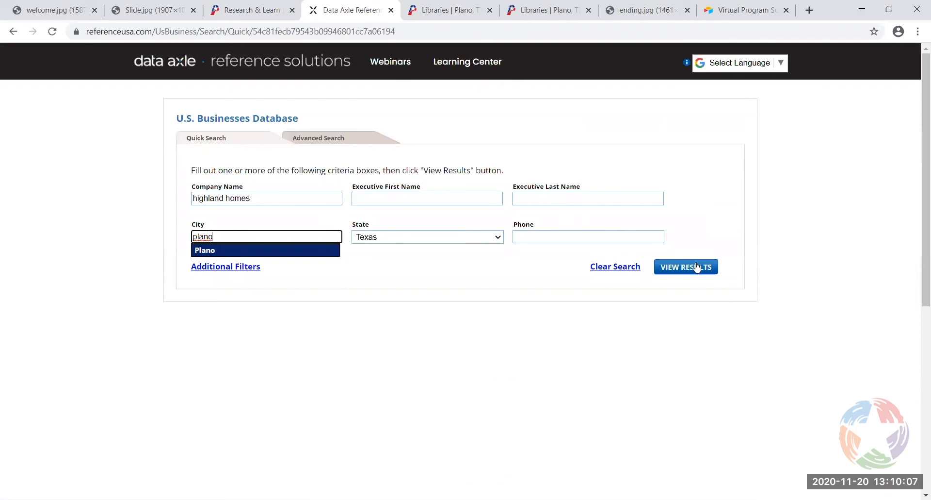
left_click(686, 267)
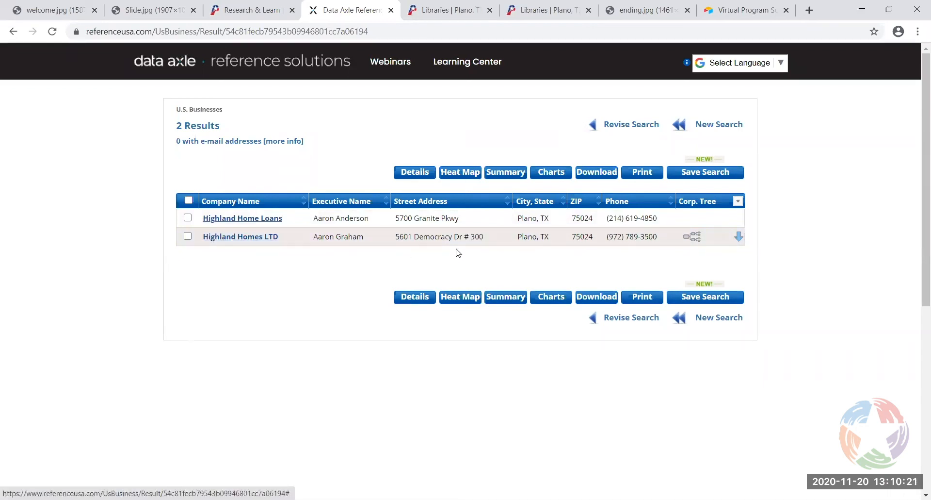
Open the Highland Homes LTD Plano record and collapse its Job Listings section
left_click(230, 238)
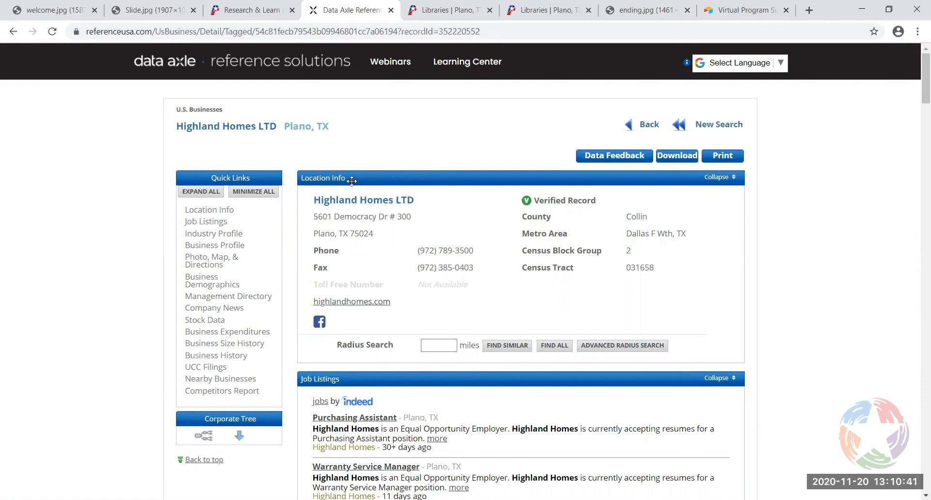
scroll(631, 311, "down", 3)
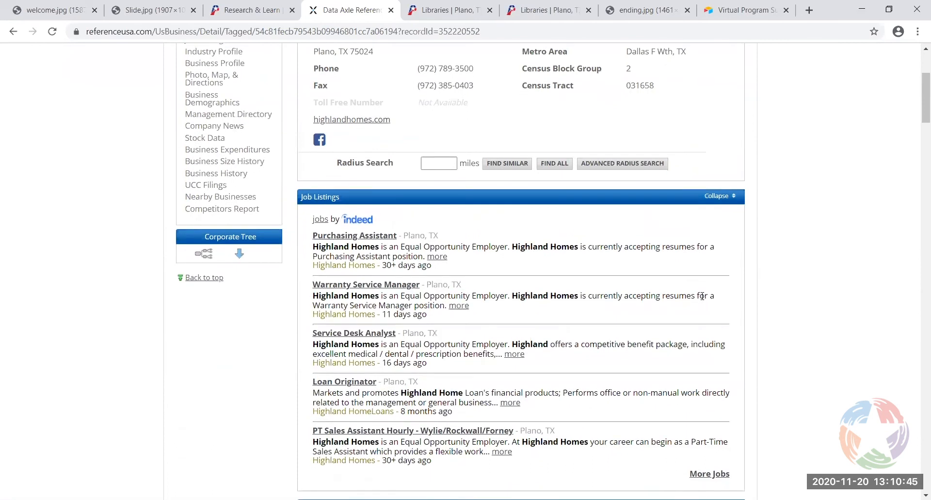
left_click(721, 196)
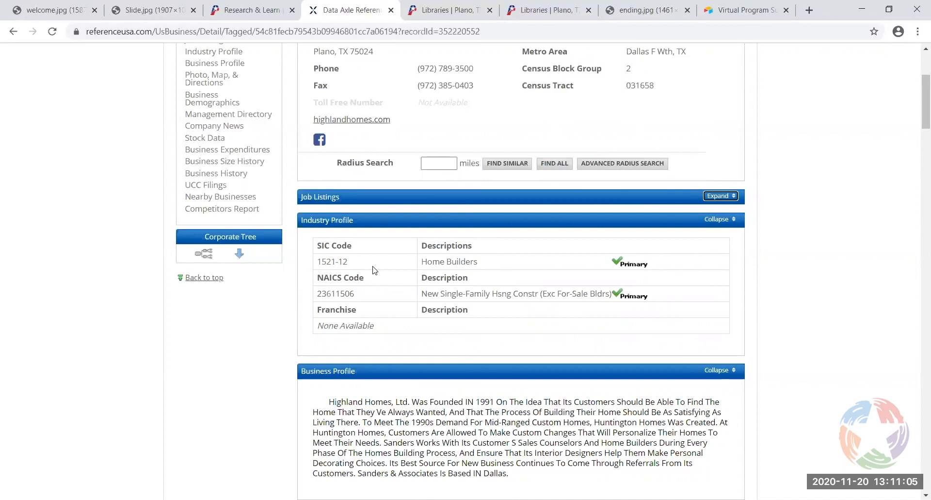
scroll(399, 270, "down", 3)
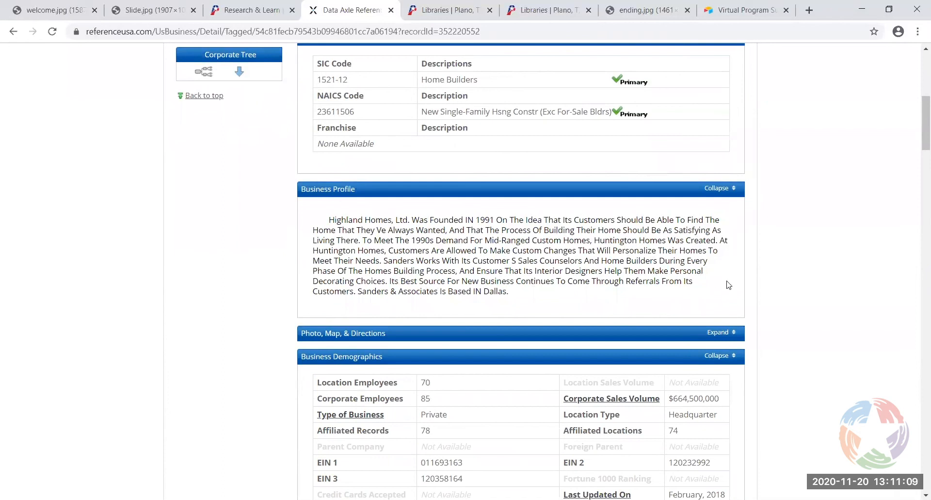
scroll(780, 287, "down", 3)
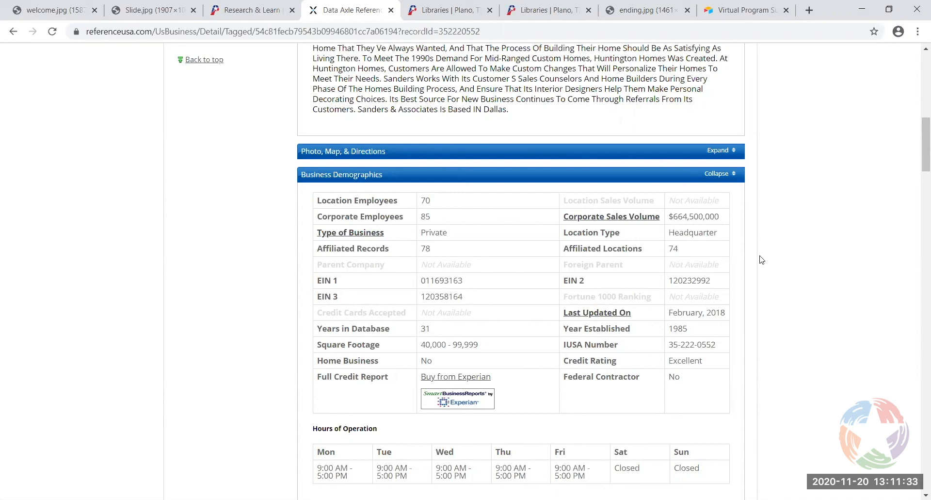
scroll(769, 276, "down", 2)
scroll(769, 281, "down", 7)
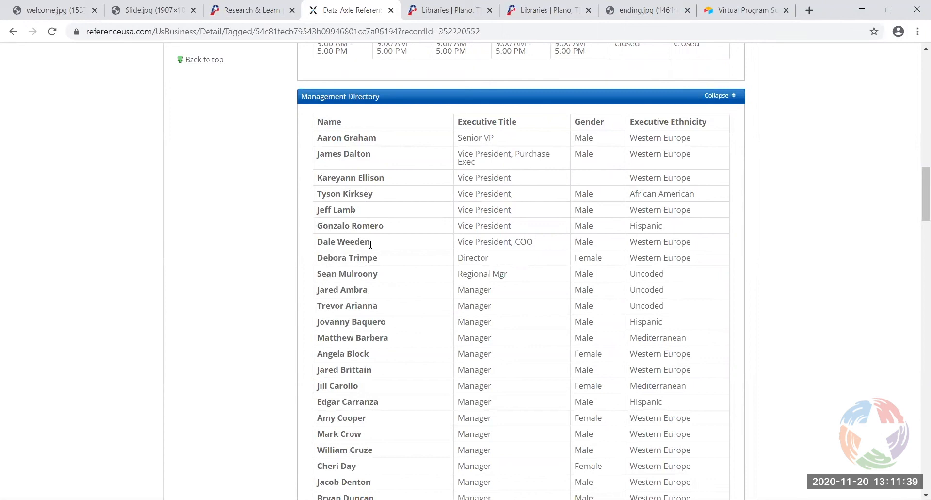
scroll(835, 276, "down", 5)
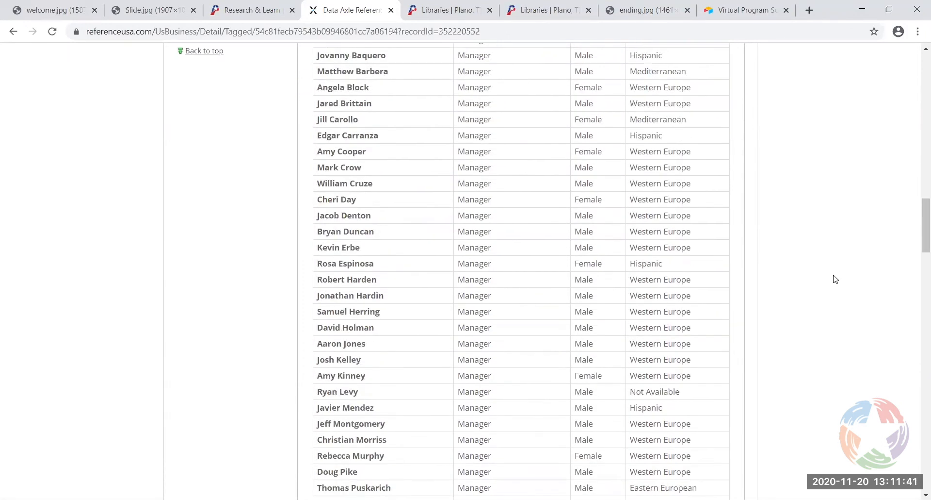
scroll(836, 279, "down", 13)
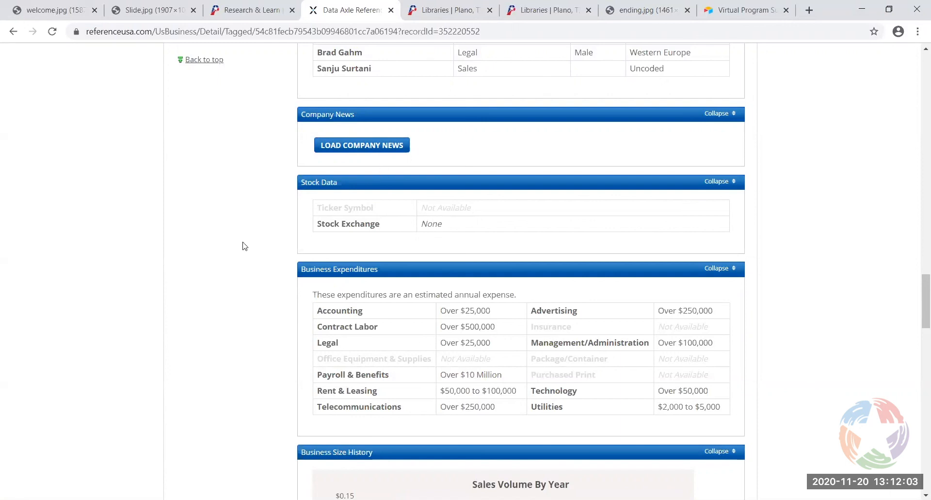
scroll(280, 245, "down", 2)
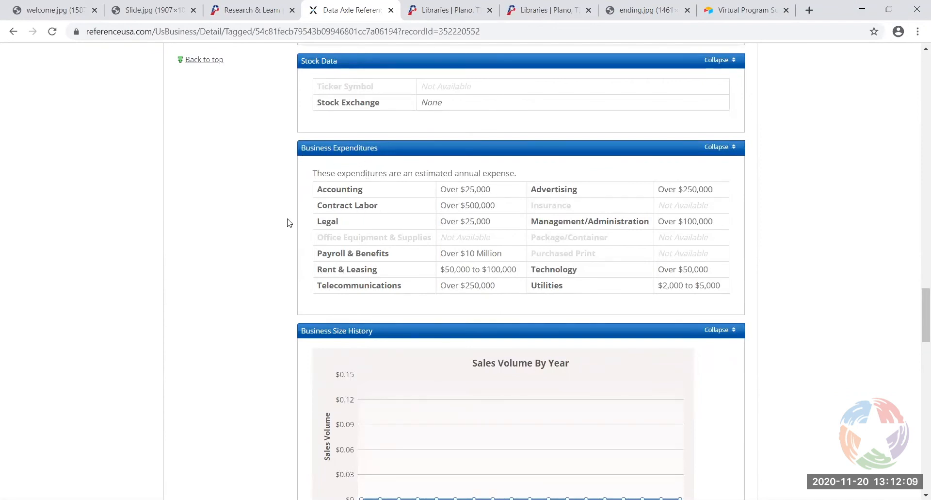
scroll(288, 223, "down", 1)
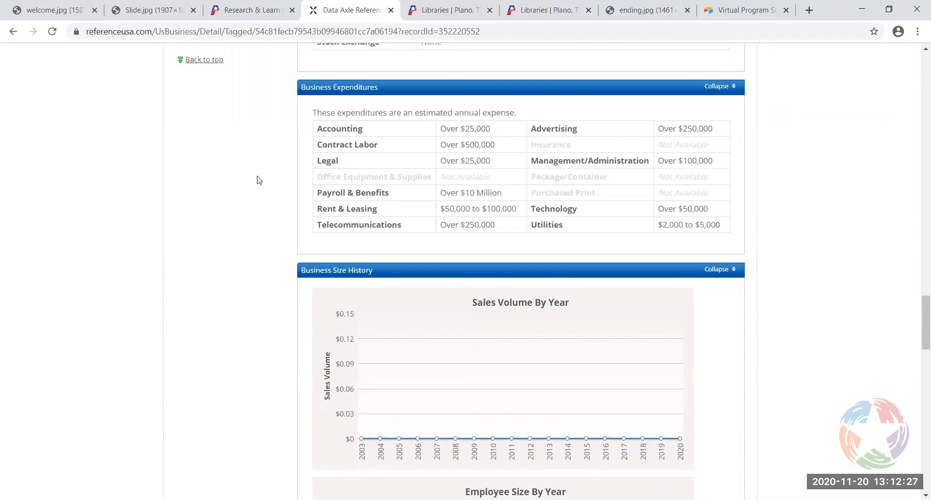
scroll(804, 317, "down", 1)
scroll(804, 317, "down", 8)
scroll(798, 315, "down", 2)
scroll(787, 310, "up", 1)
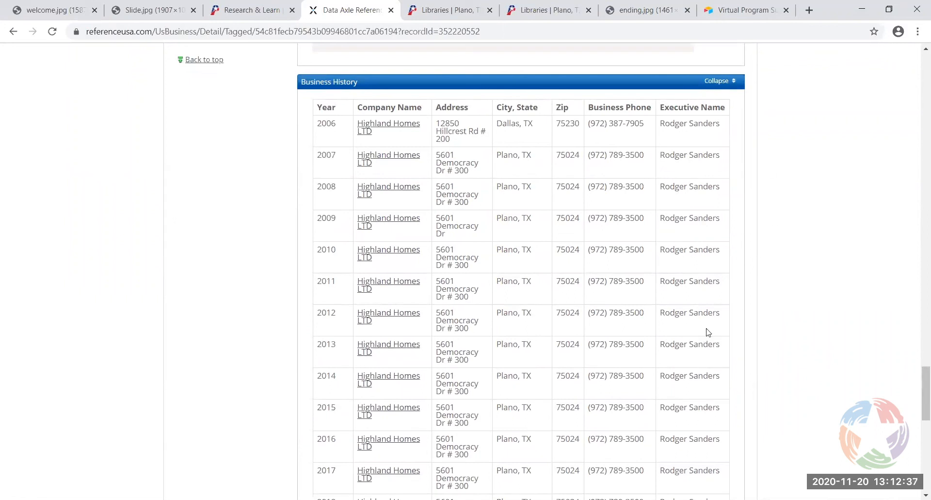
scroll(767, 285, "down", 5)
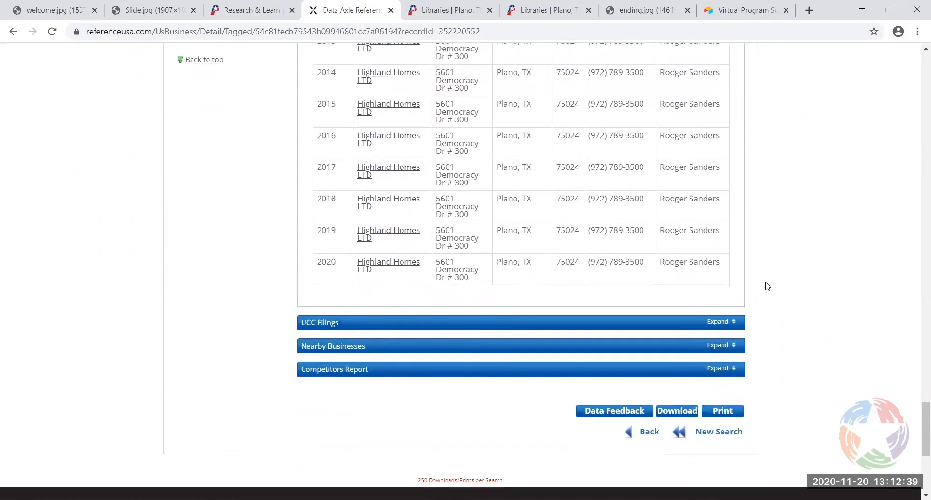
scroll(767, 286, "down", 1)
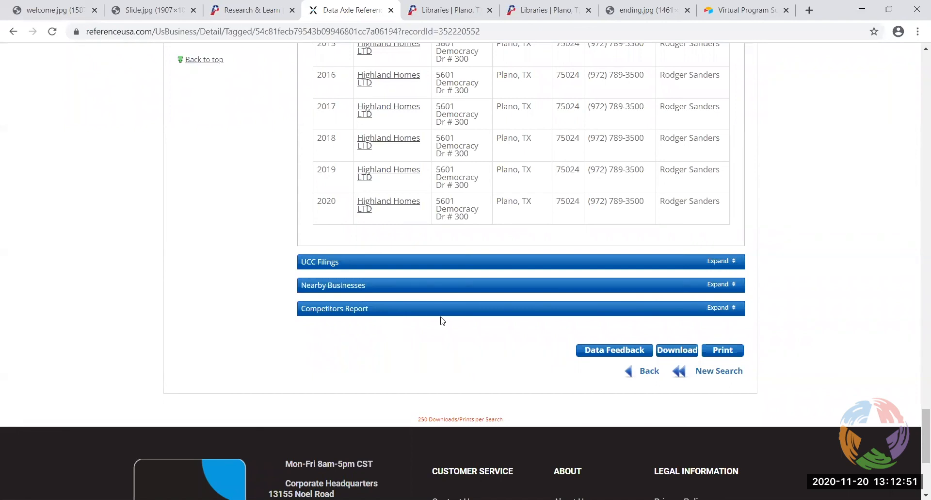
Expand the Competitors Report and scroll through the ten Plano home builders listed
left_click(724, 309)
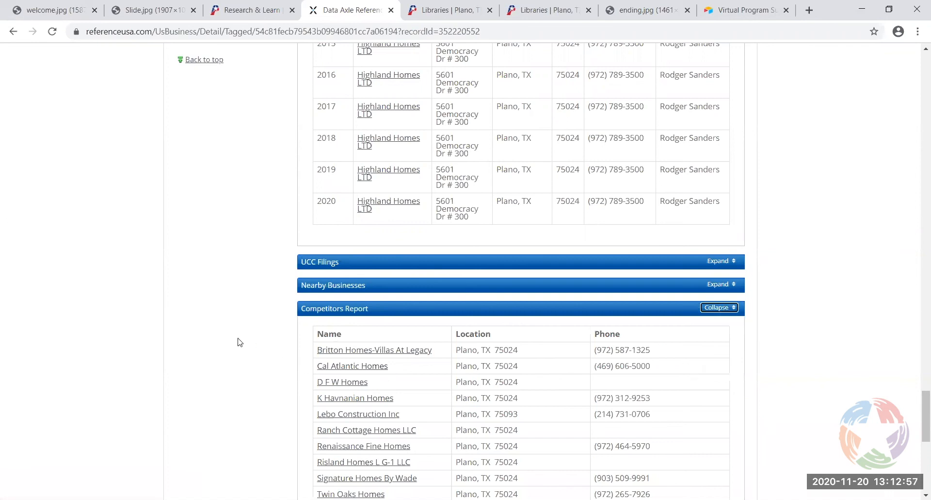
scroll(188, 333, "down", 1)
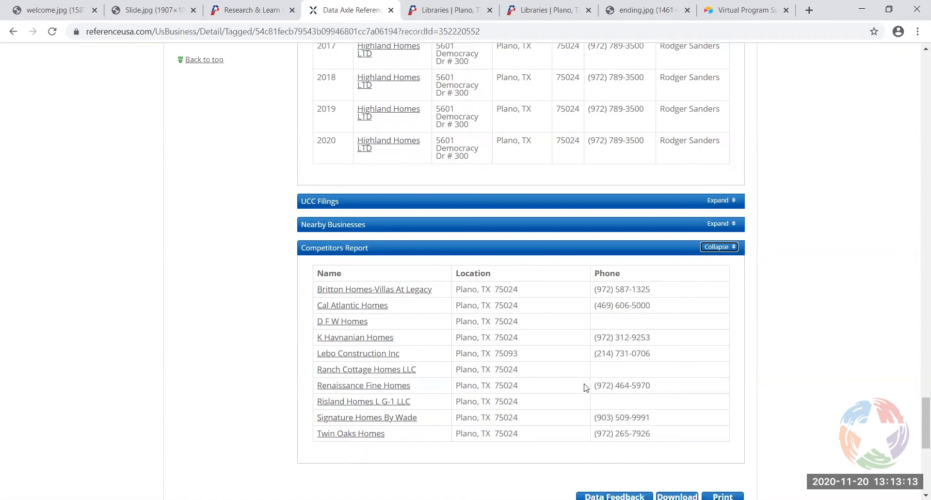
scroll(884, 305, "down", 2)
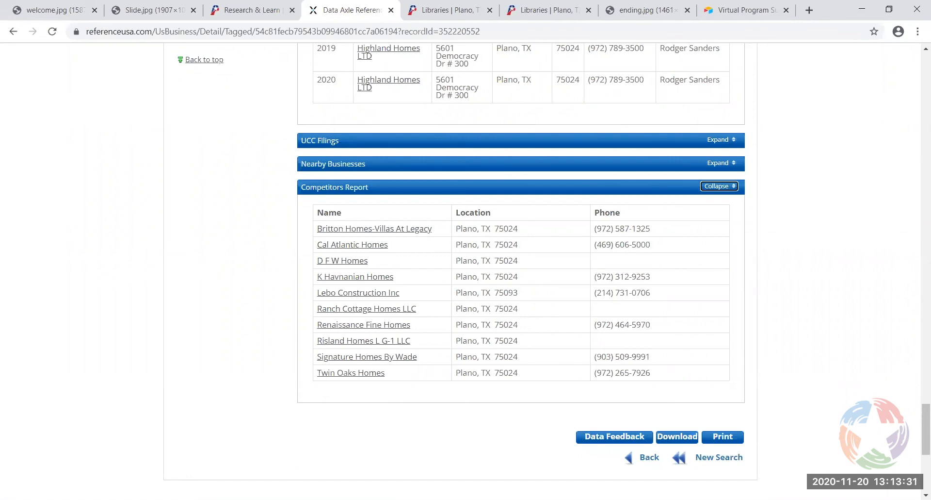
Start a new search and switch to the U.S. Businesses Advanced Search form
left_click(726, 465)
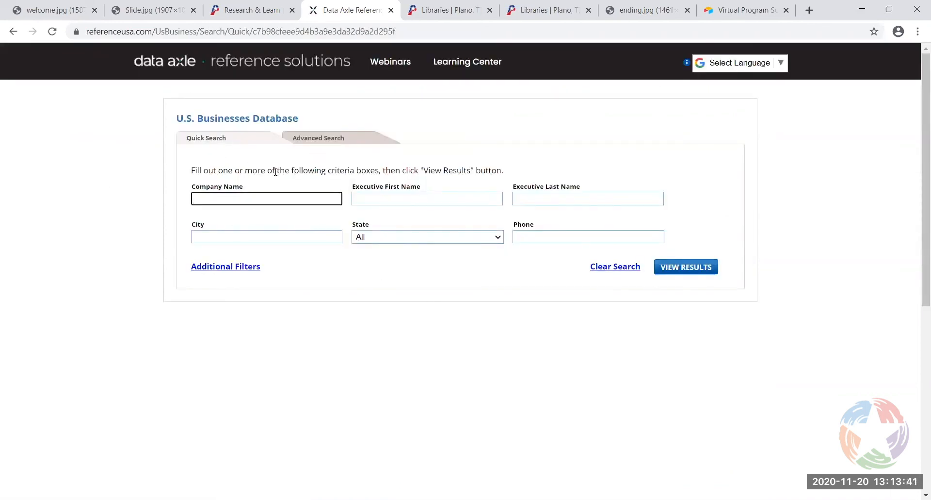
left_click(331, 141)
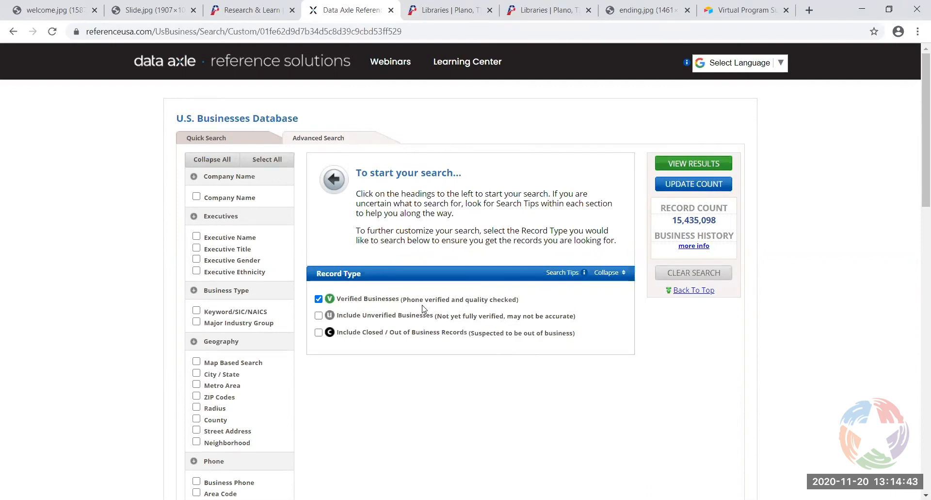
Include unverified businesses (59,931,794 records) and add a Keyword/SIC/NAICS business type criterion
left_click(318, 317)
scroll(268, 260, "down", 2)
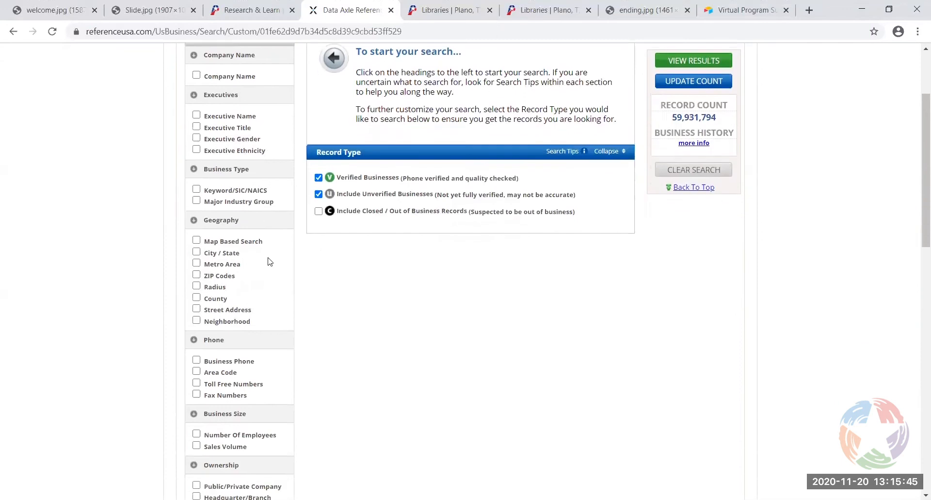
left_click(196, 189)
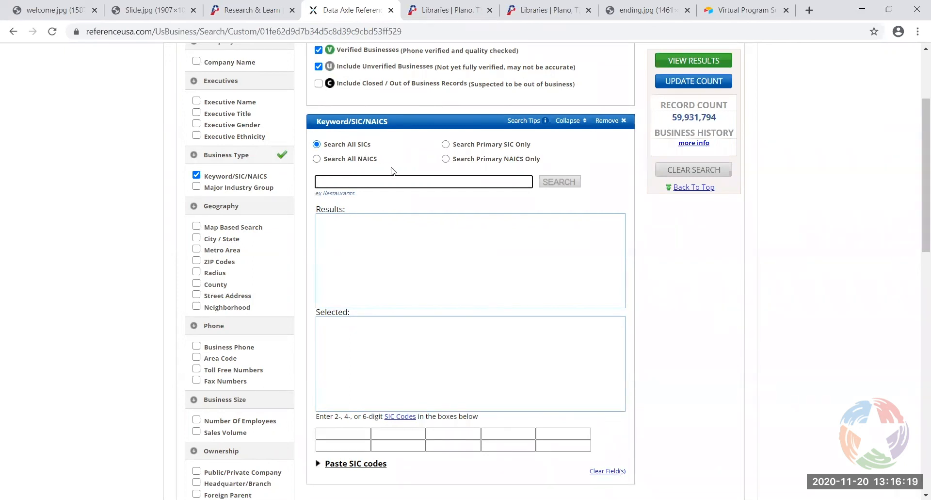
left_click(530, 125)
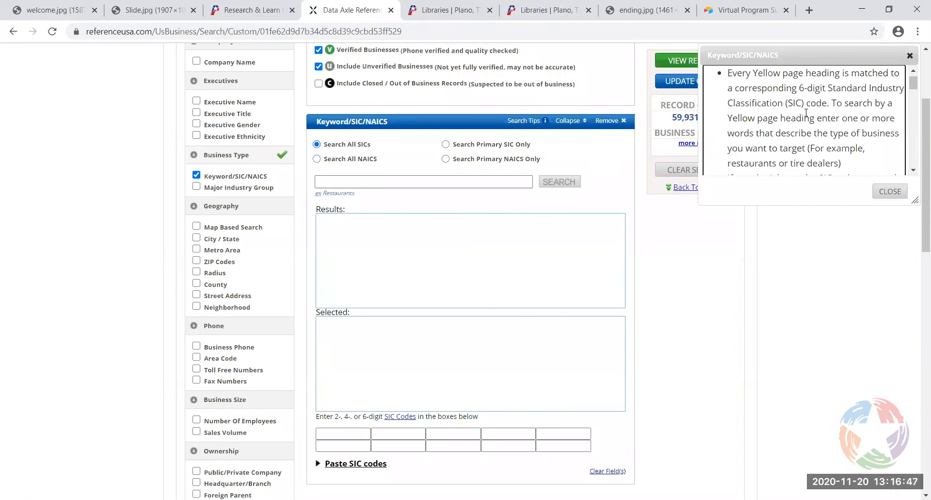
scroll(806, 113, "down", 3)
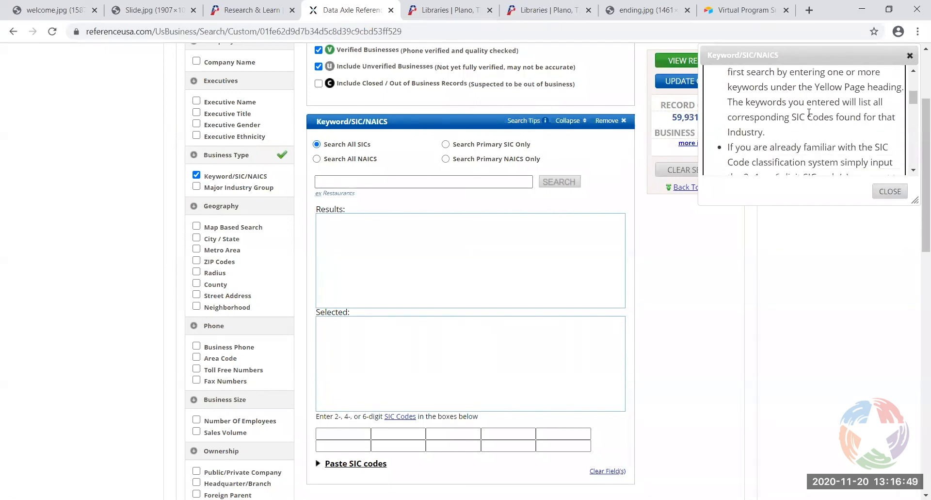
scroll(811, 112, "down", 3)
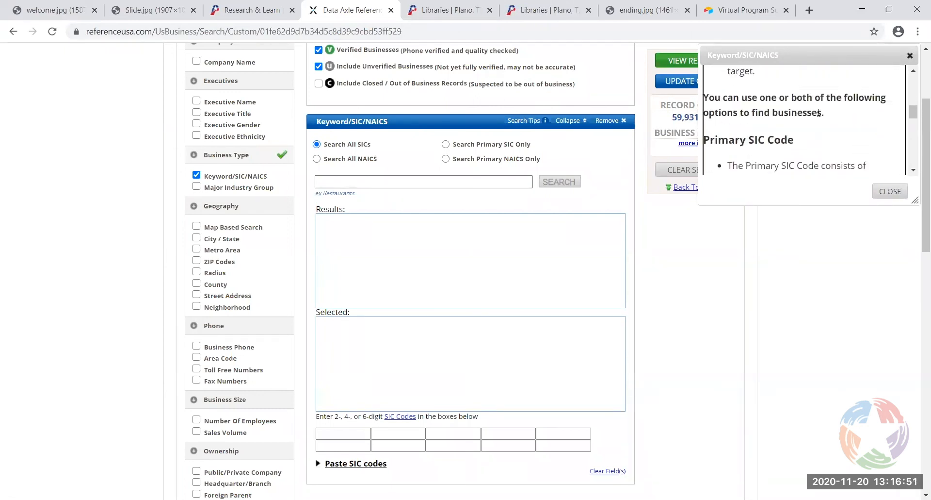
scroll(860, 135, "down", 2)
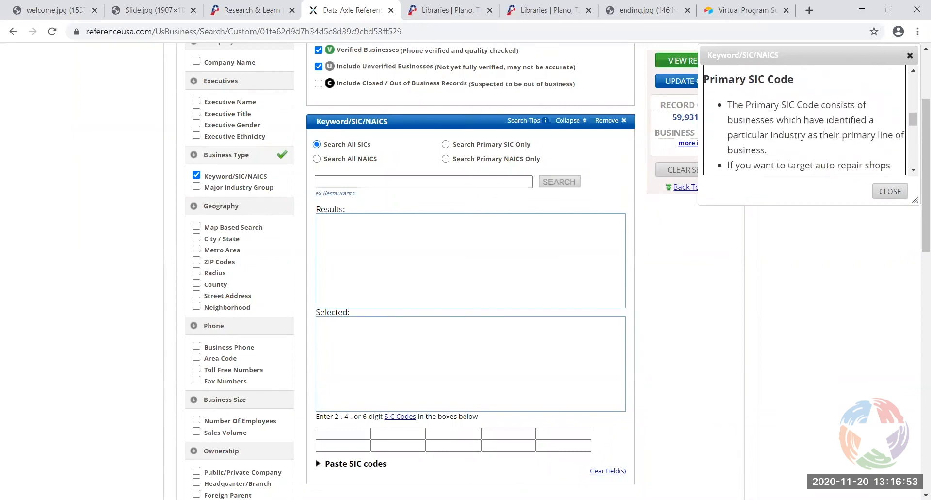
left_click(892, 192)
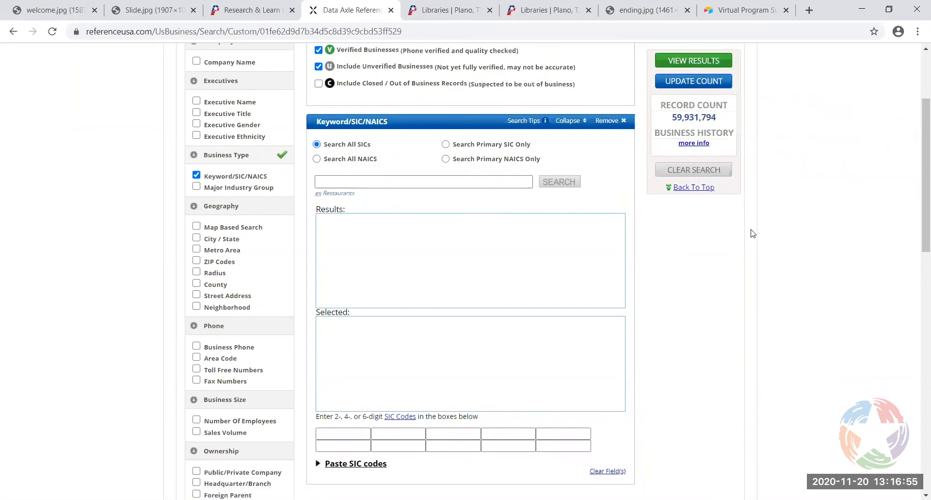
left_click(350, 184)
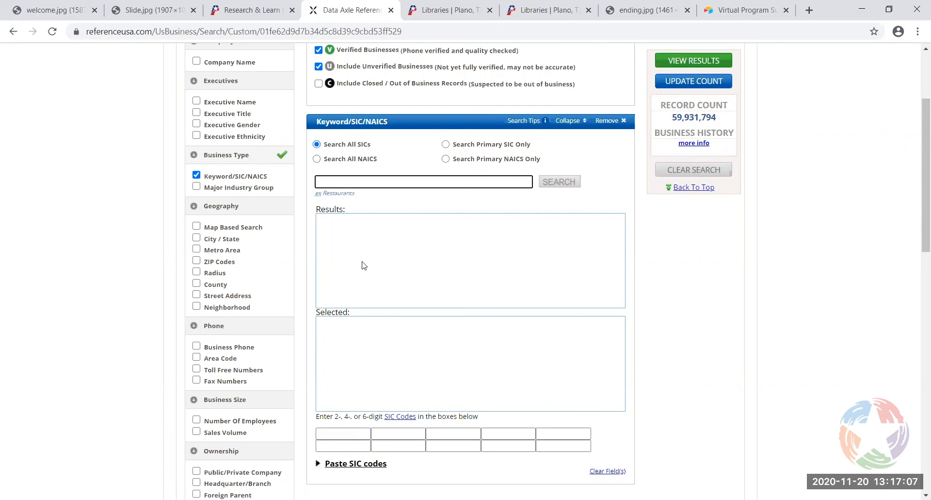
Look up 'child care' codes, select 835101, 835106 and 508779, and update the count to 253,403
type("child care")
left_click(562, 184)
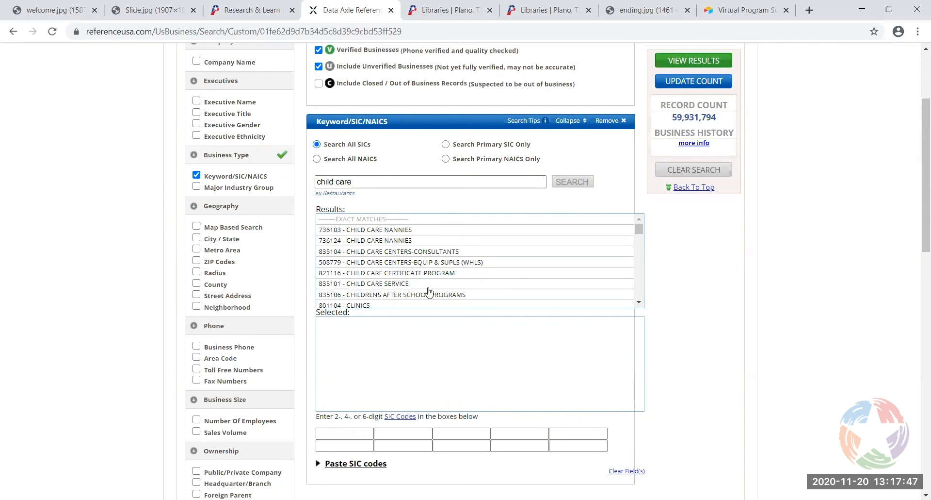
double_click(383, 286)
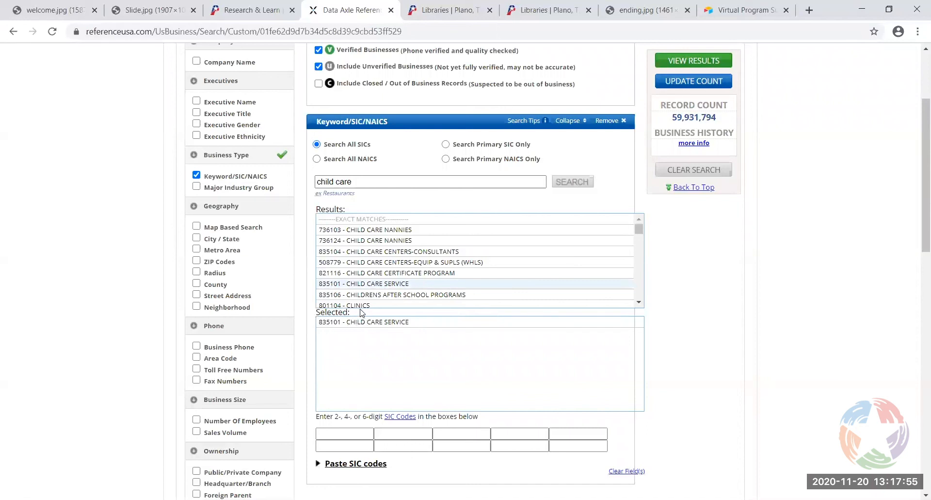
left_click(439, 296)
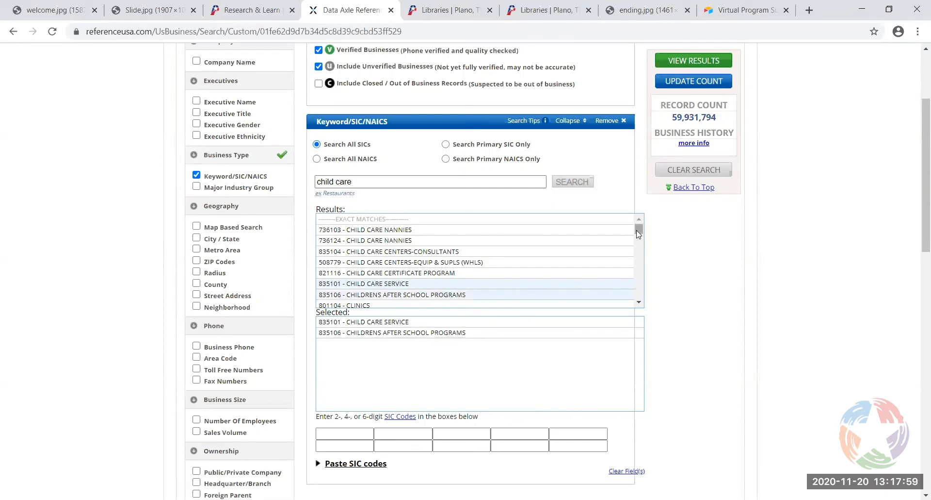
scroll(636, 230, "down", 1)
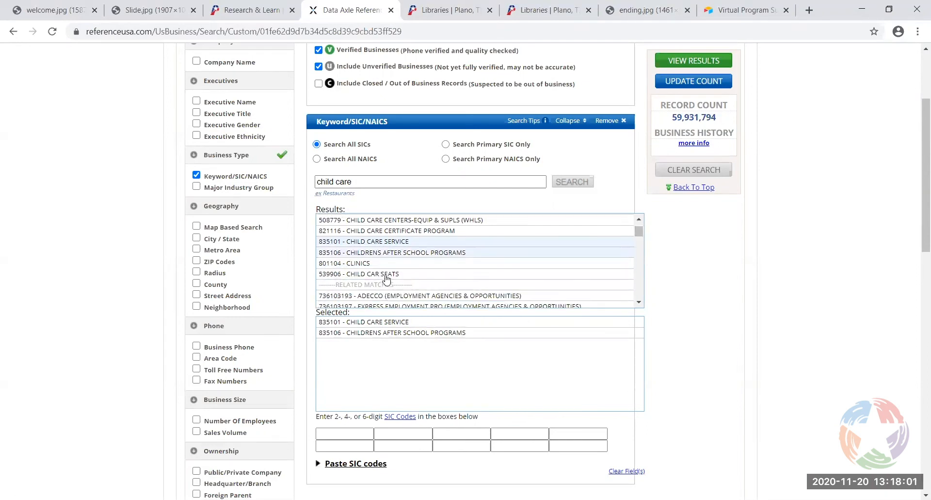
left_click(412, 221)
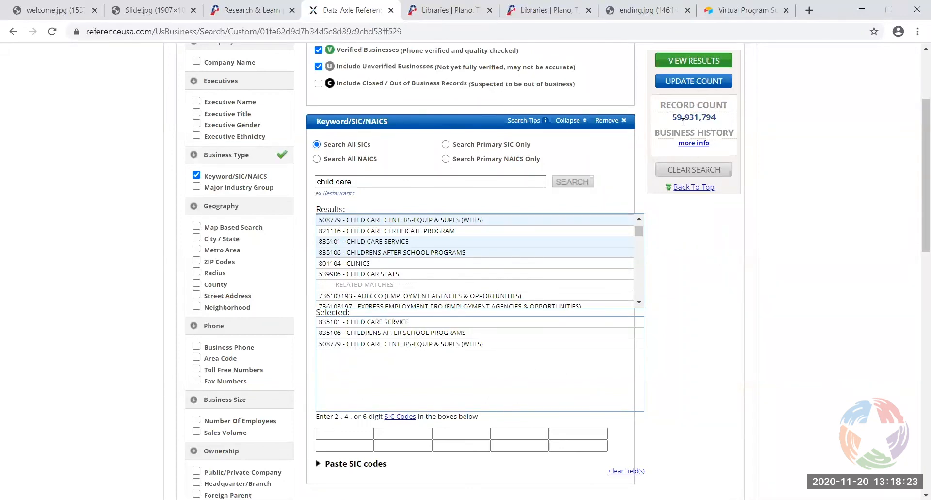
left_click(707, 83)
Add a Metro Area criterion with Texas as the selected state
left_click(196, 250)
scroll(711, 300, "down", 1)
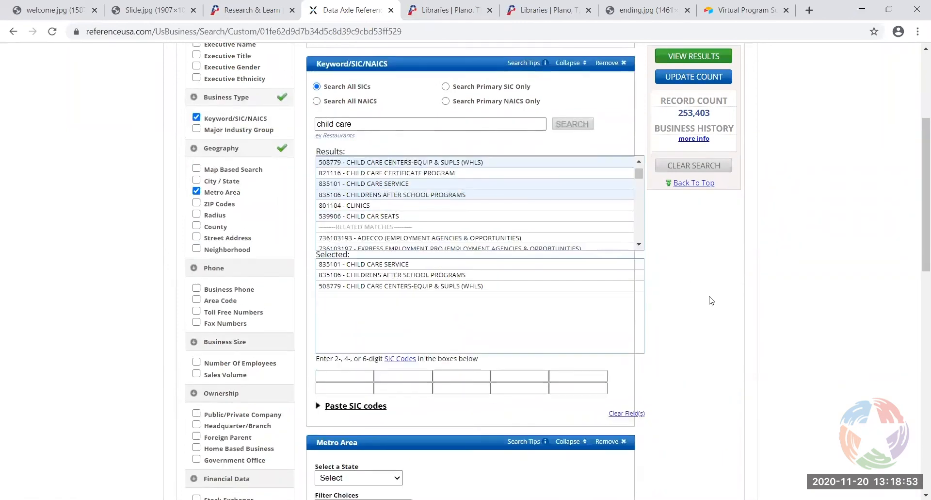
scroll(711, 300, "down", 5)
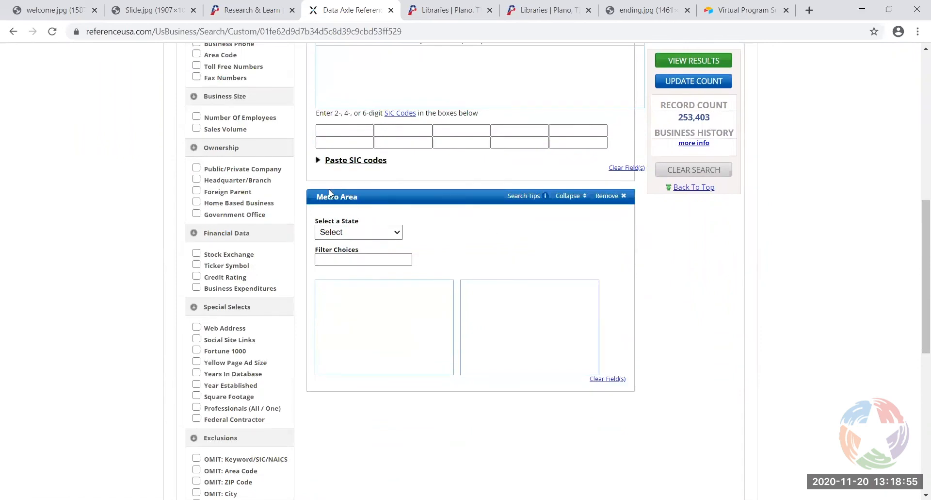
left_click(400, 235)
left_click_drag(397, 279, 399, 412)
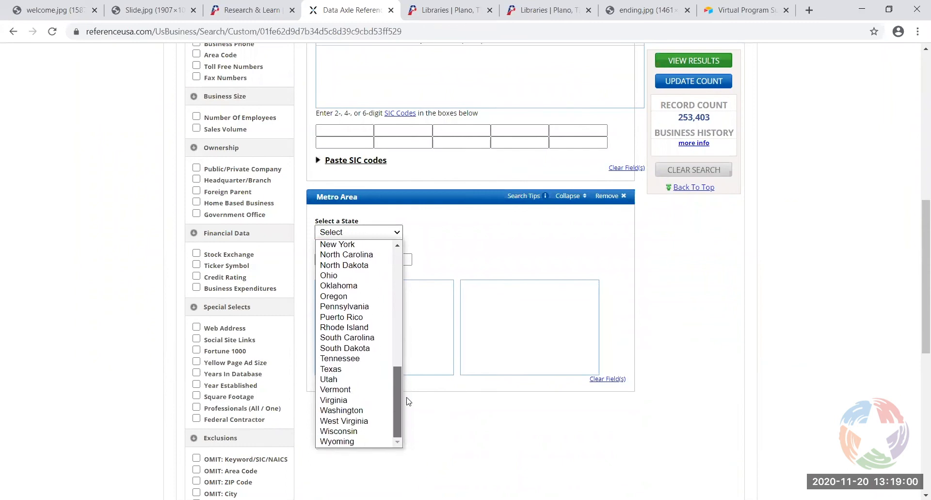
left_click(357, 369)
left_click_drag(448, 300, 455, 354)
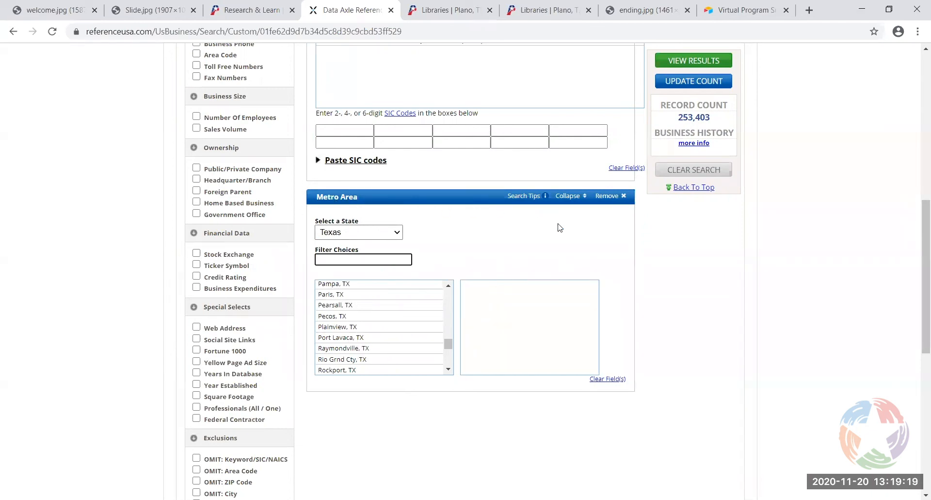
View and close the metro area Search Tips, then browse the Texas metro list
left_click(537, 197)
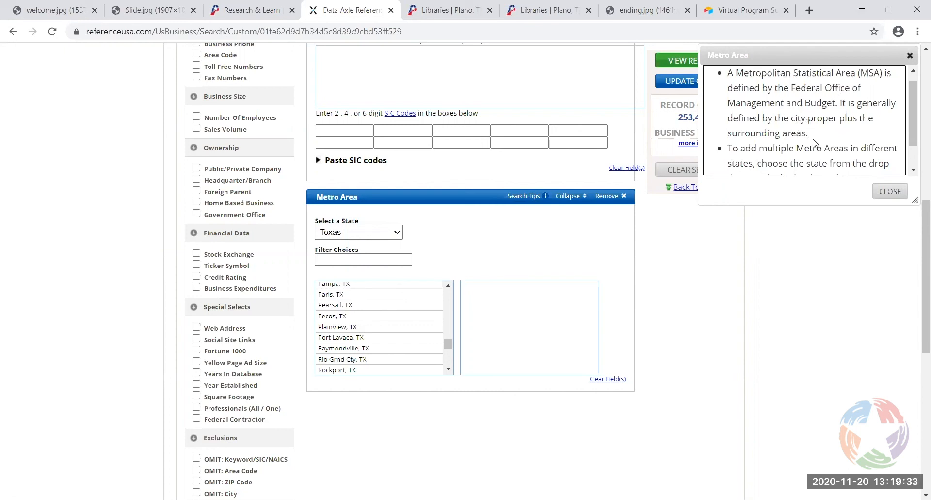
left_click(886, 196)
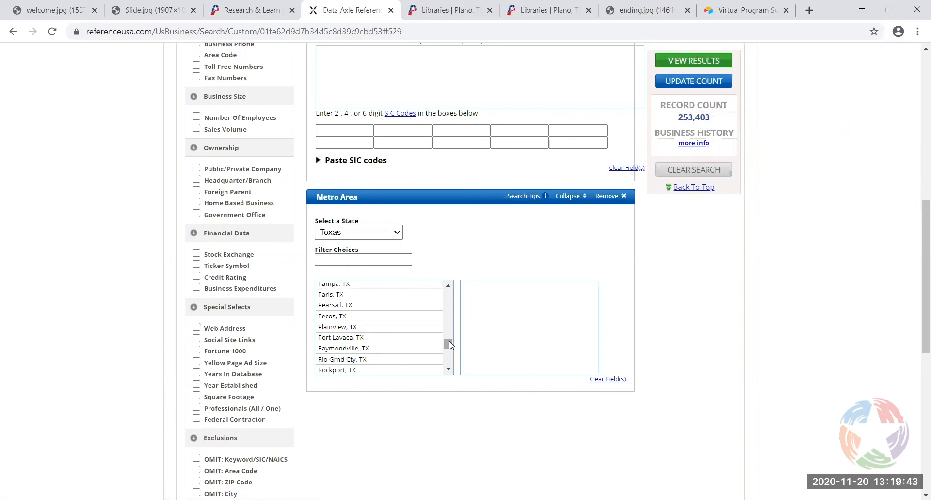
left_click_drag(450, 341, 447, 307)
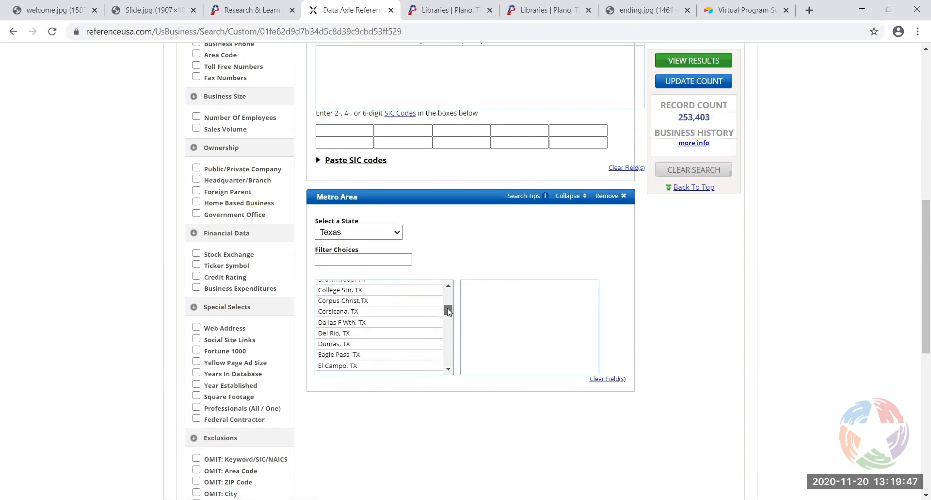
Add Dallas F Wth, TX as a chosen metro area and refresh the count to 5,757
double_click(331, 323)
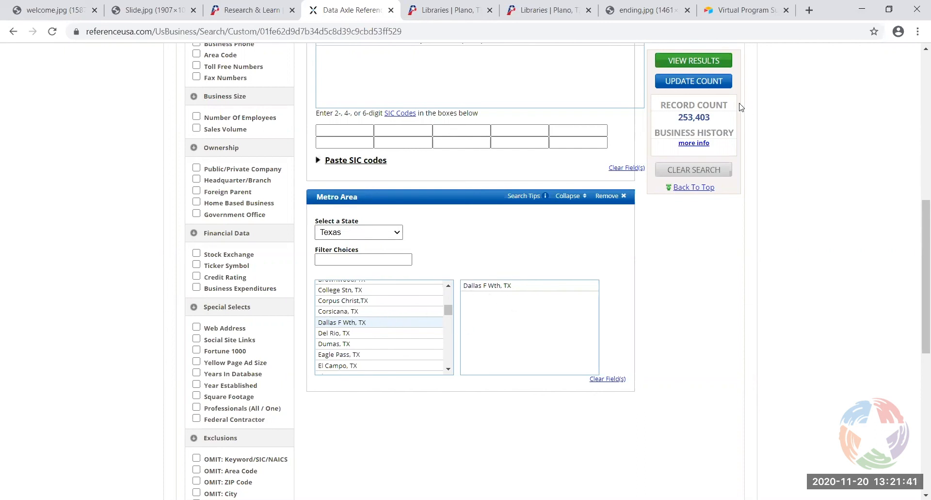
left_click(701, 81)
scroll(122, 238, "down", 1)
scroll(121, 238, "up", 1)
scroll(133, 197, "up", 1)
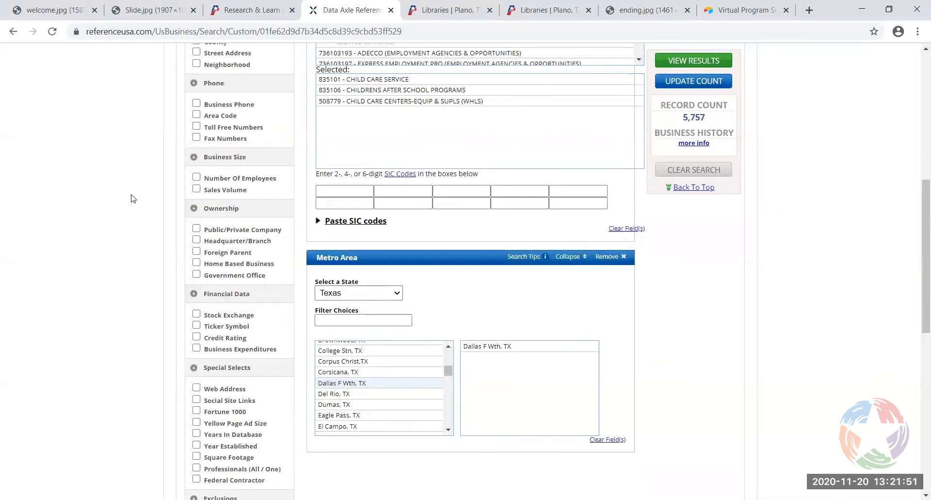
scroll(133, 199, "up", 1)
scroll(132, 203, "up", 1)
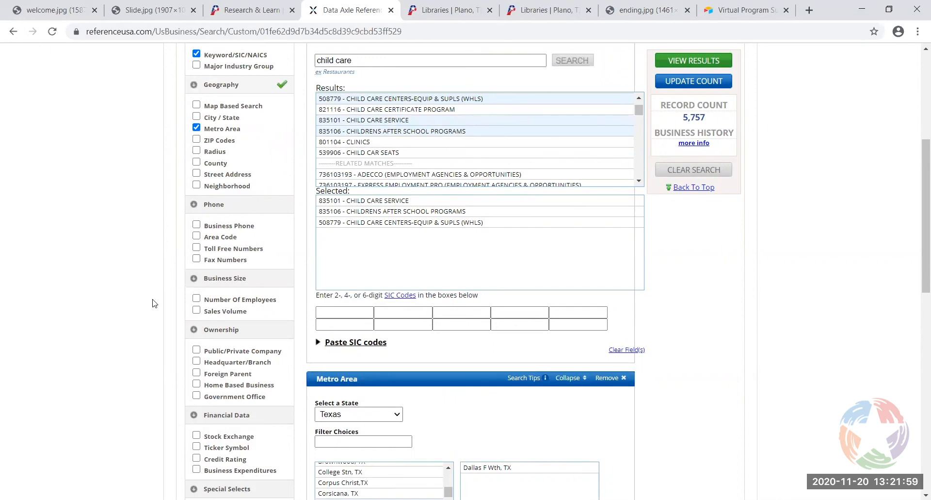
scroll(155, 303, "down", 1)
scroll(173, 294, "down", 1)
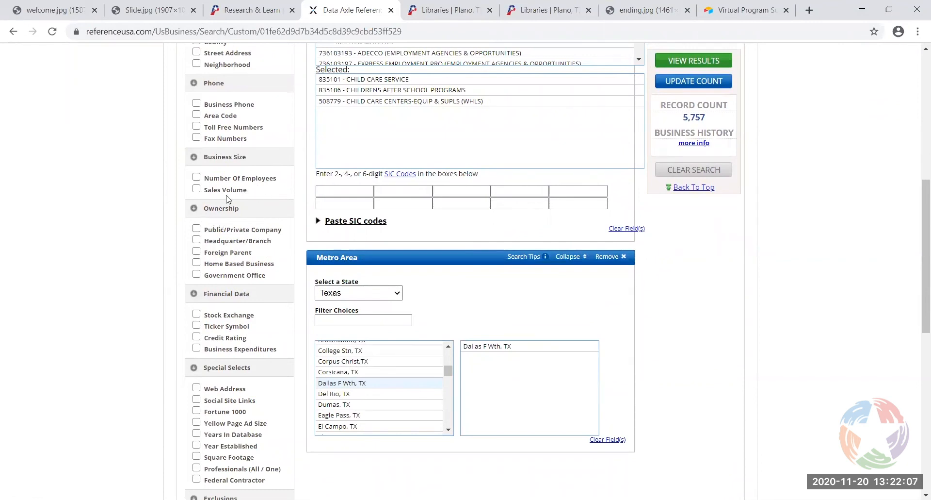
Filter Number of Employees to 10–19 through 100–249 and update the count to 3,156
left_click(197, 178)
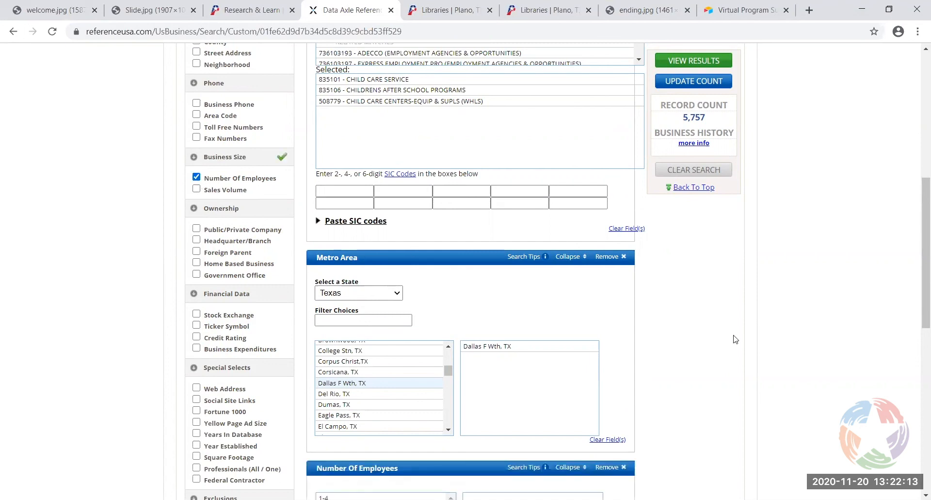
scroll(732, 337, "down", 5)
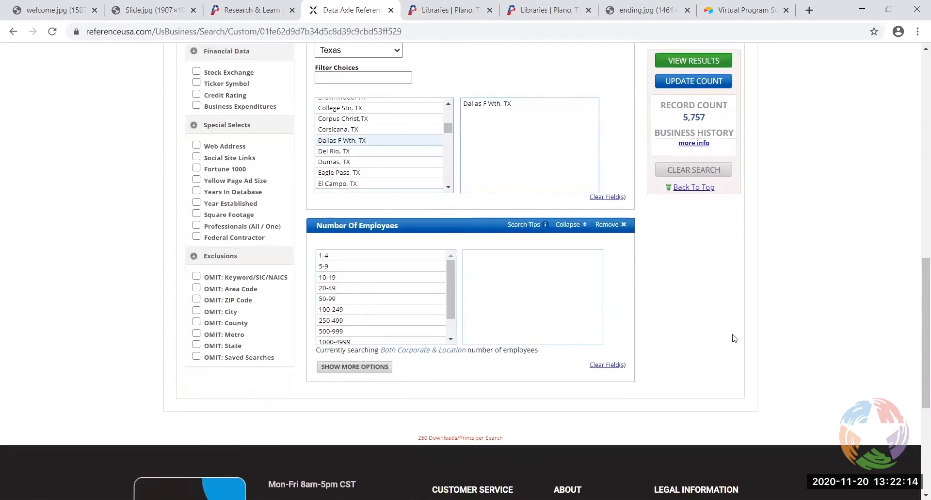
left_click(336, 278)
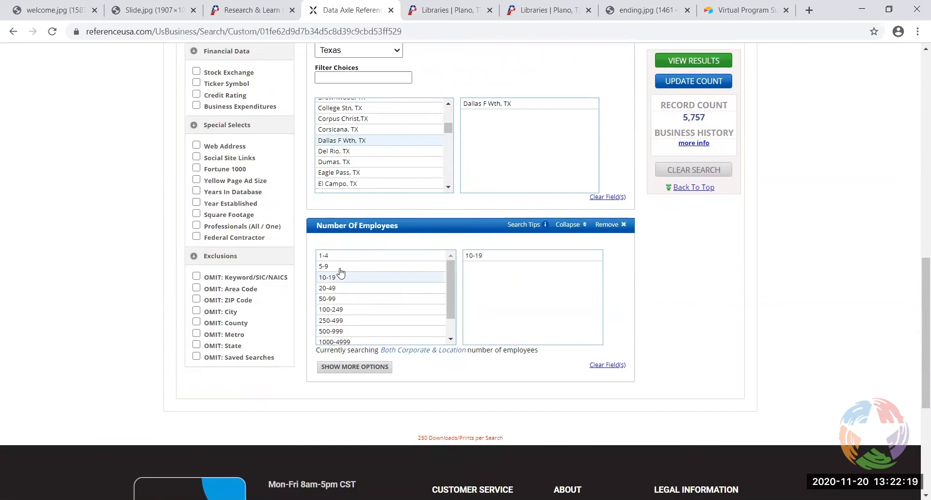
left_click_drag(346, 296, 351, 344)
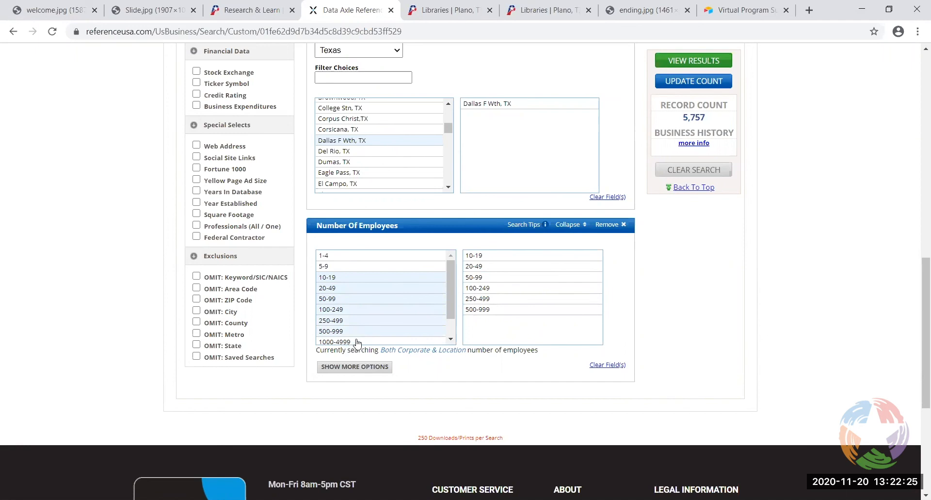
left_click(357, 332, "ctrl")
left_click(350, 322, "ctrl")
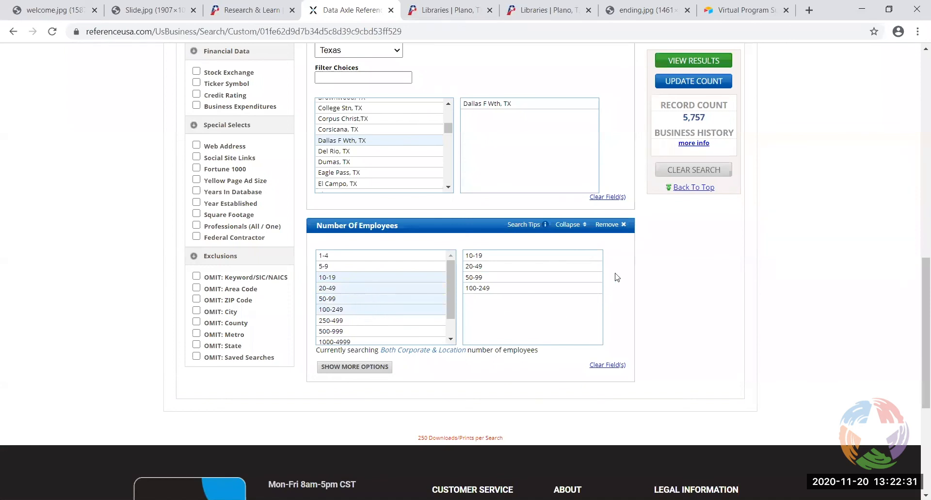
left_click(692, 80)
scroll(115, 219, "up", 5)
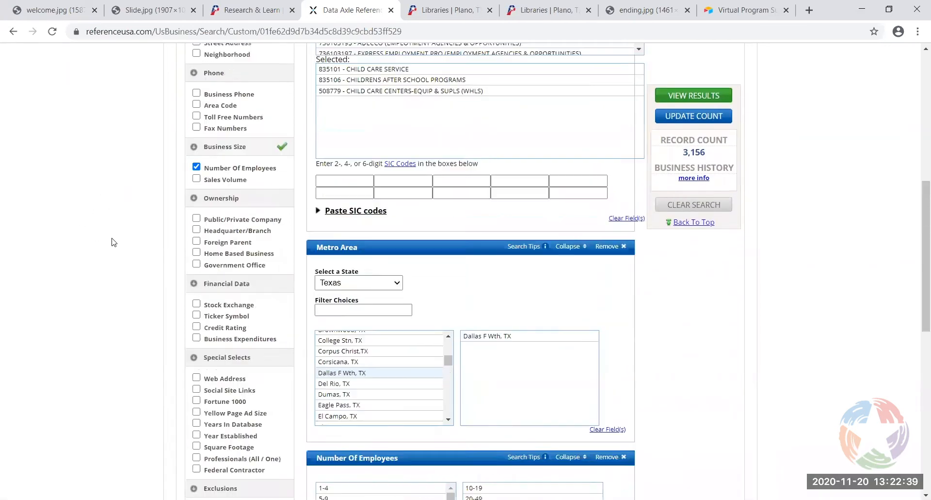
scroll(121, 259, "down", 1)
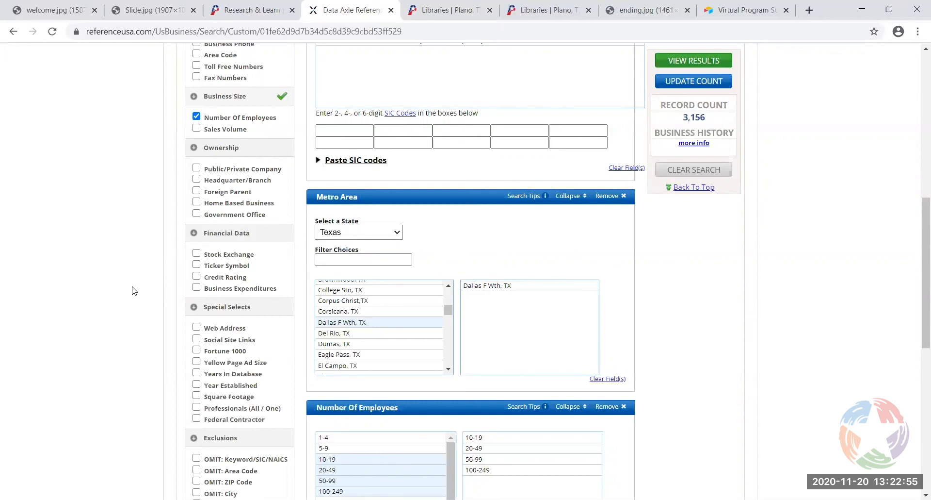
scroll(125, 303, "down", 1)
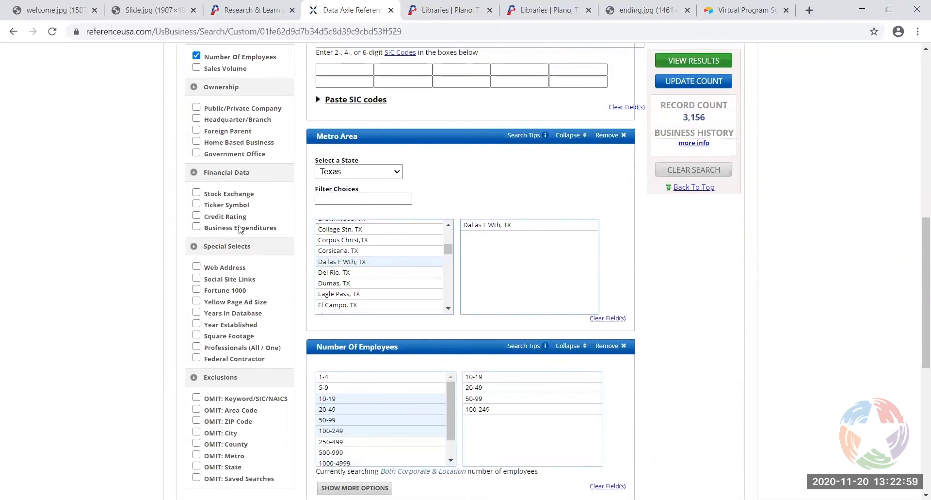
left_click(197, 226)
scroll(764, 308, "down", 5)
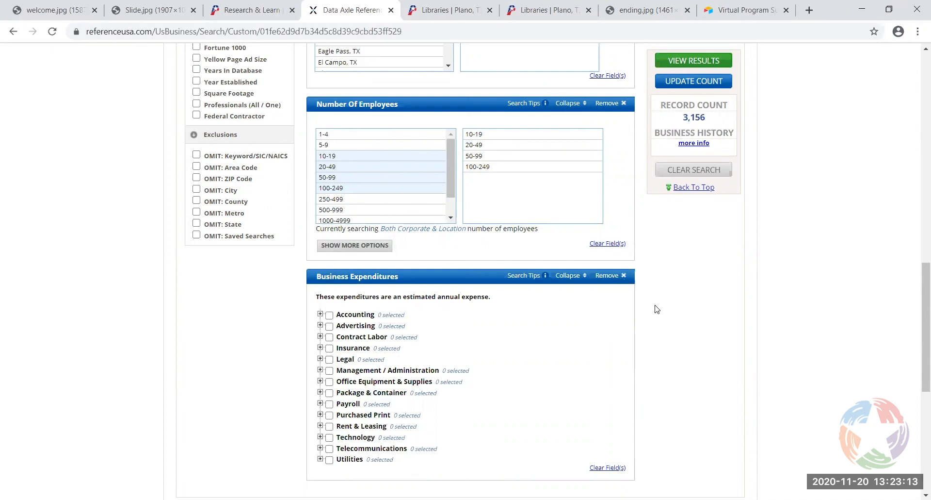
left_click(609, 277)
scroll(667, 274, "up", 5)
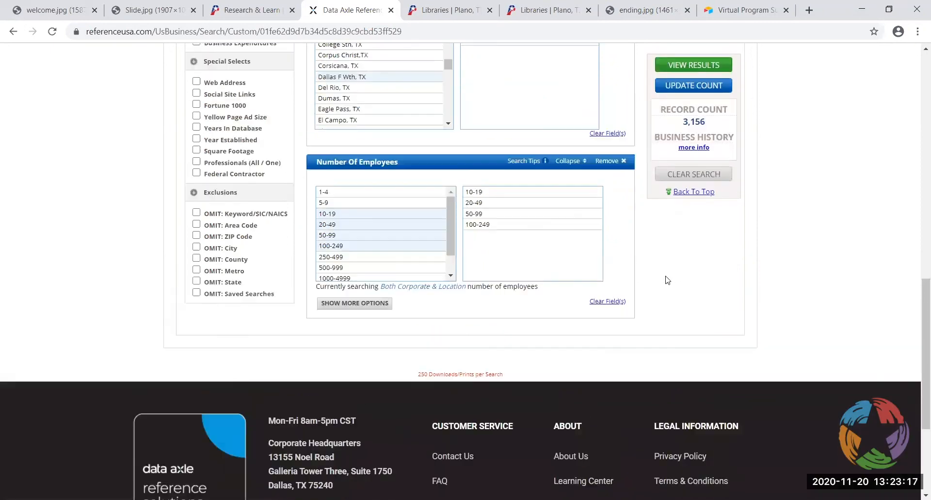
scroll(678, 316, "up", 1)
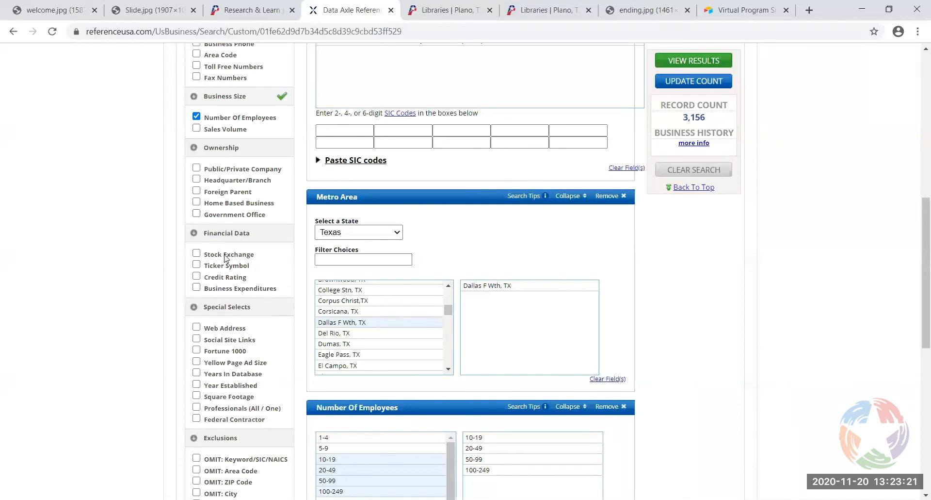
scroll(242, 216, "down", 2)
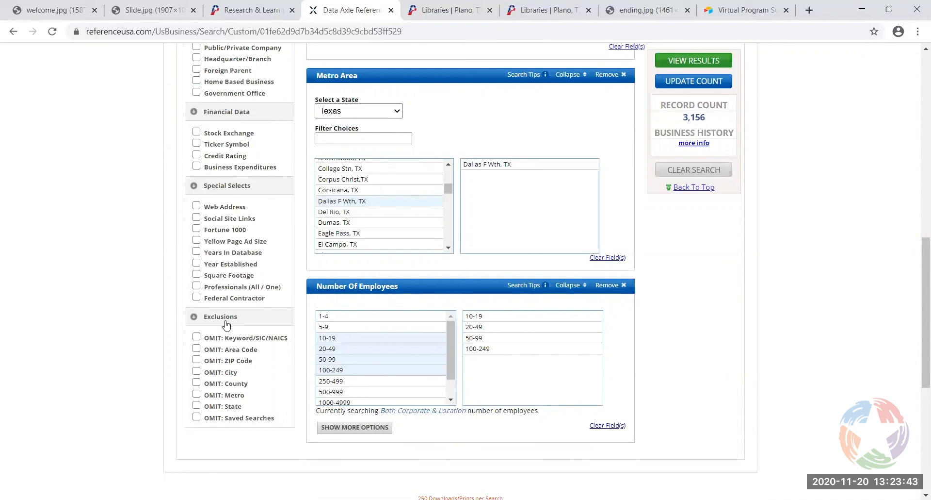
Add an OMIT: City filter excluding Fort Worth, TX and update the count to 2,341
left_click(196, 371)
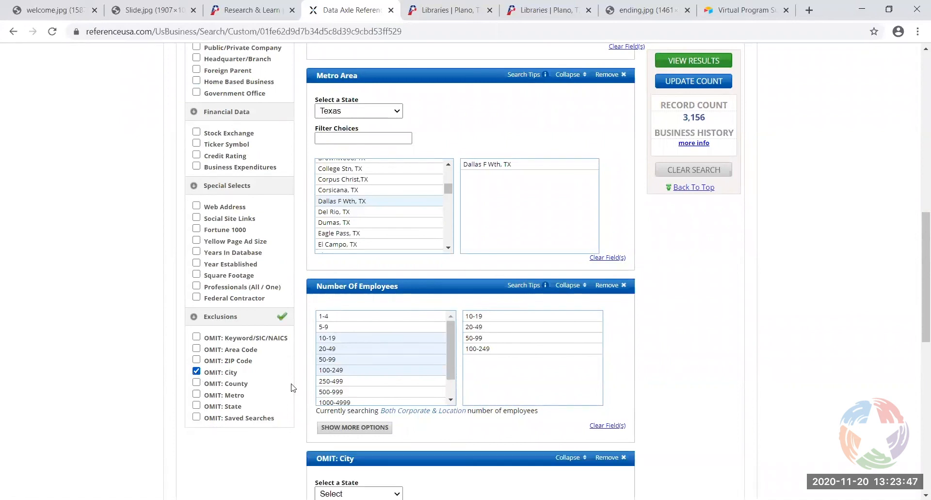
scroll(707, 411, "down", 5)
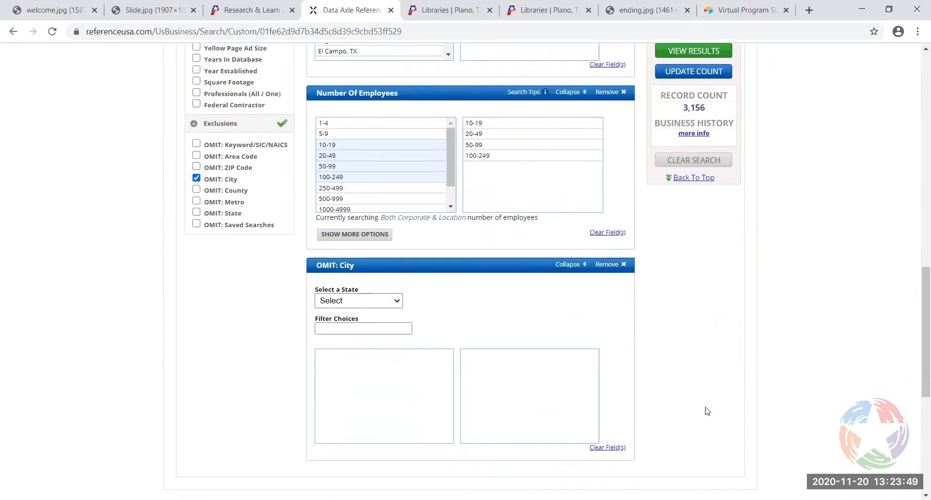
left_click(396, 251)
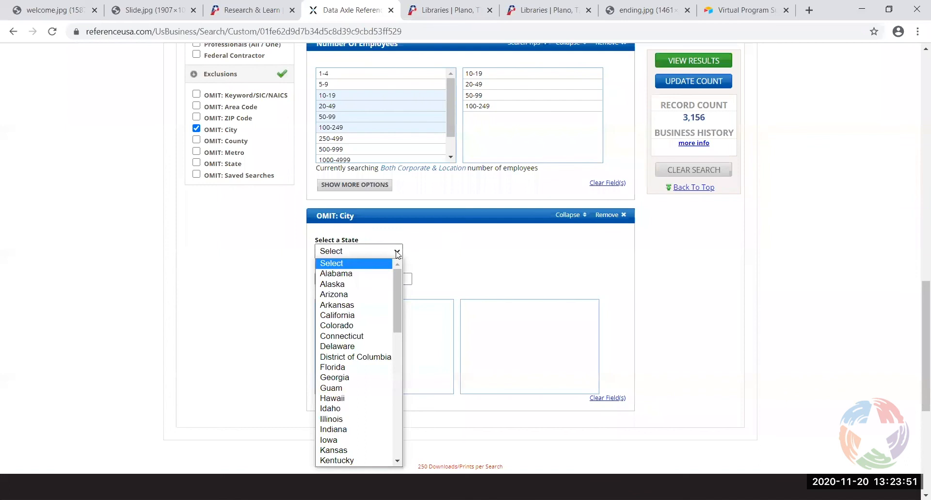
left_click_drag(395, 291, 399, 401)
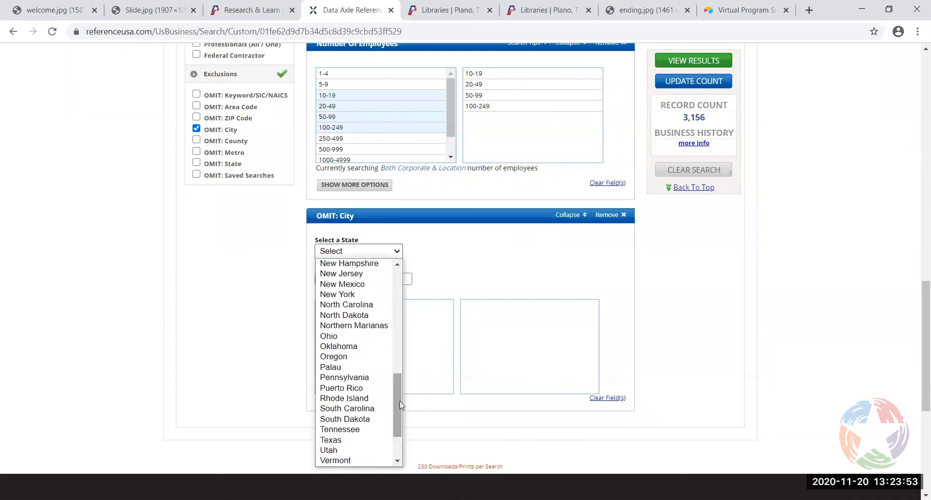
left_click(354, 441)
left_click(352, 278)
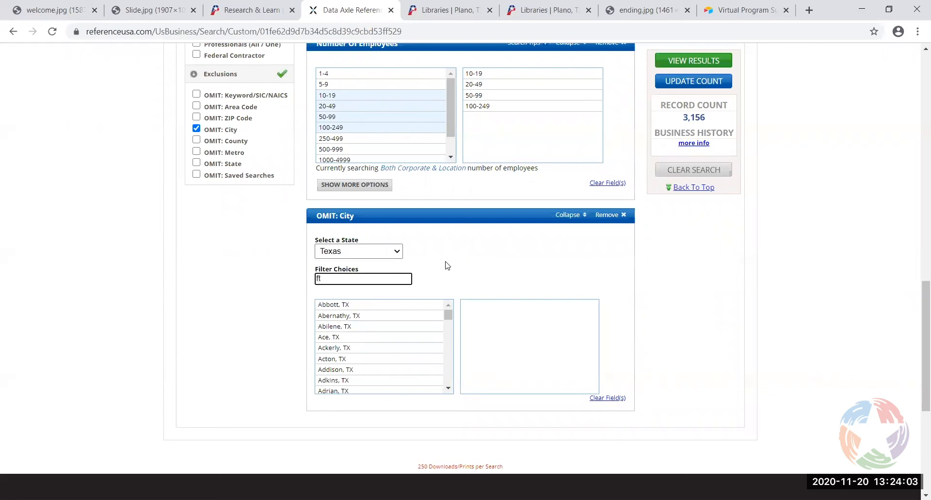
type("l")
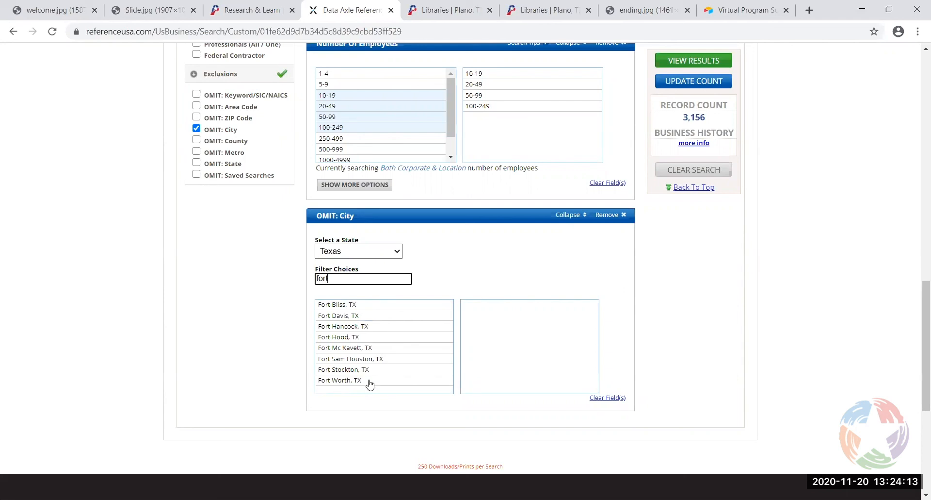
left_click(370, 383)
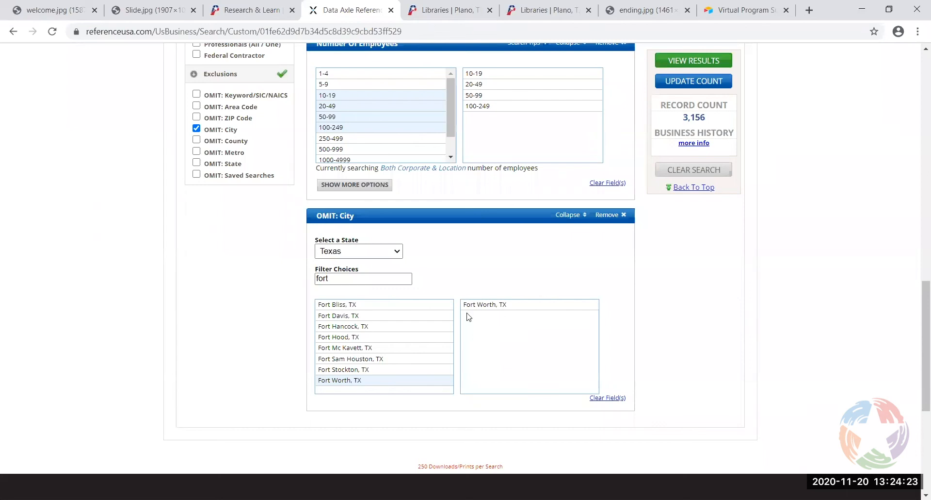
left_click(715, 87)
scroll(728, 350, "up", 4)
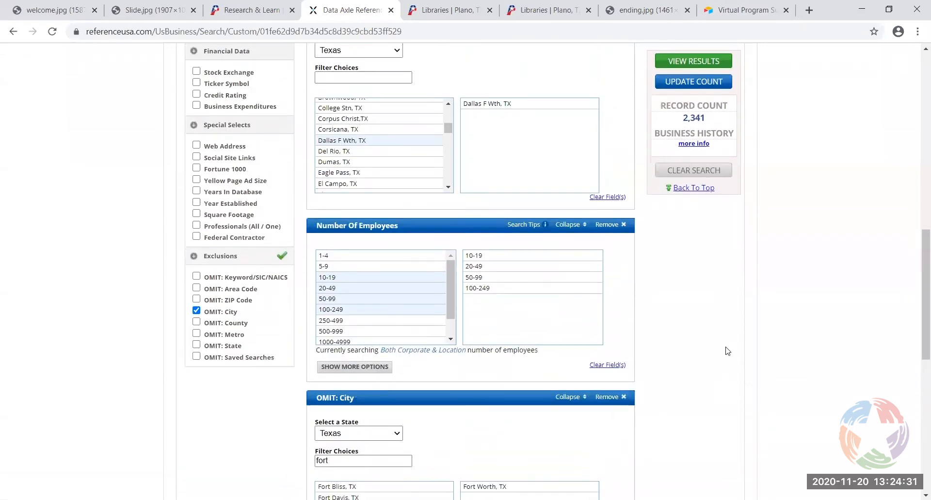
scroll(727, 350, "up", 1)
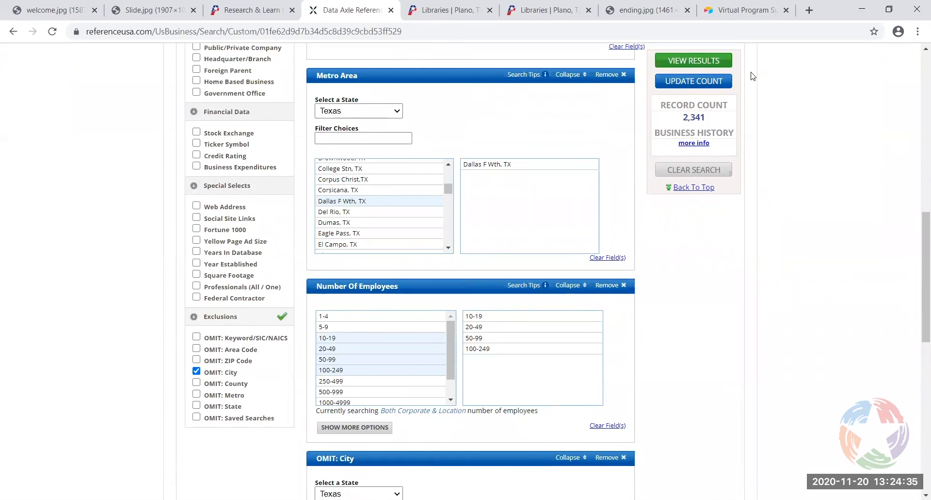
Show the 2,341 matching businesses and select all 25 companies on page 1
left_click(695, 61)
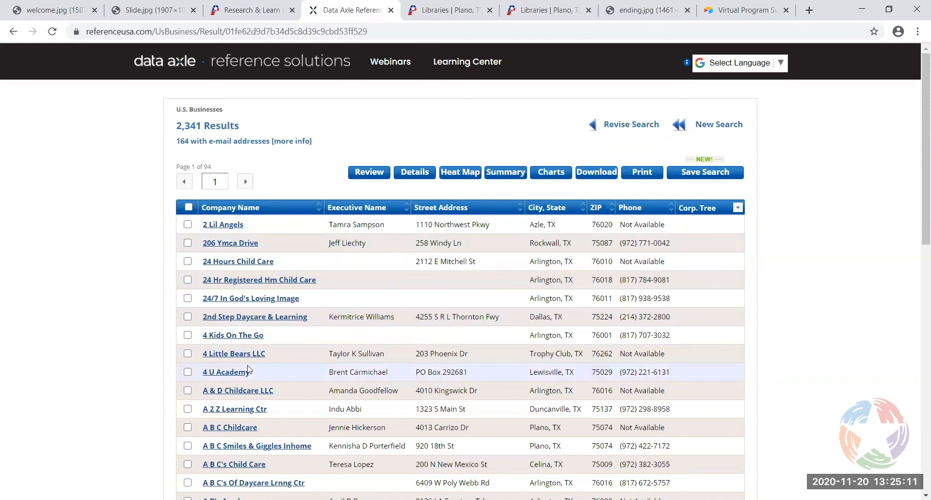
left_click(189, 207)
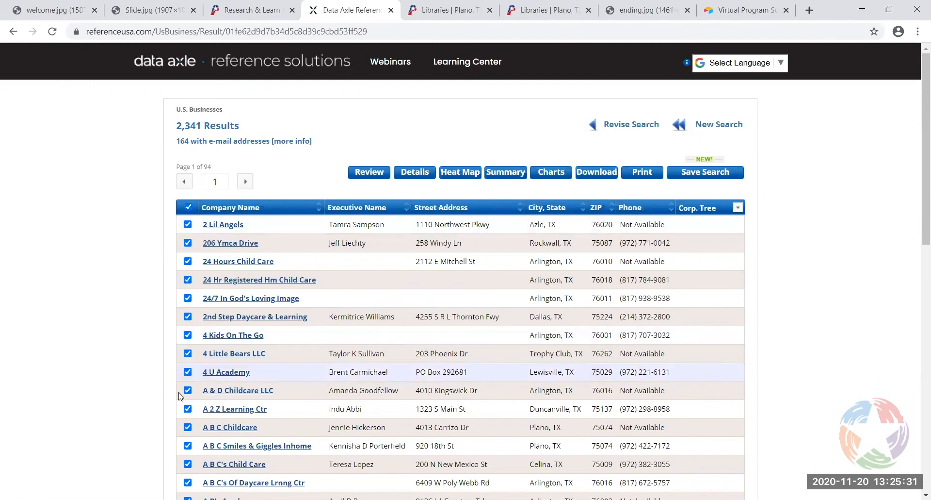
Select all companies on results page 2 and open the Print options
left_click(246, 182)
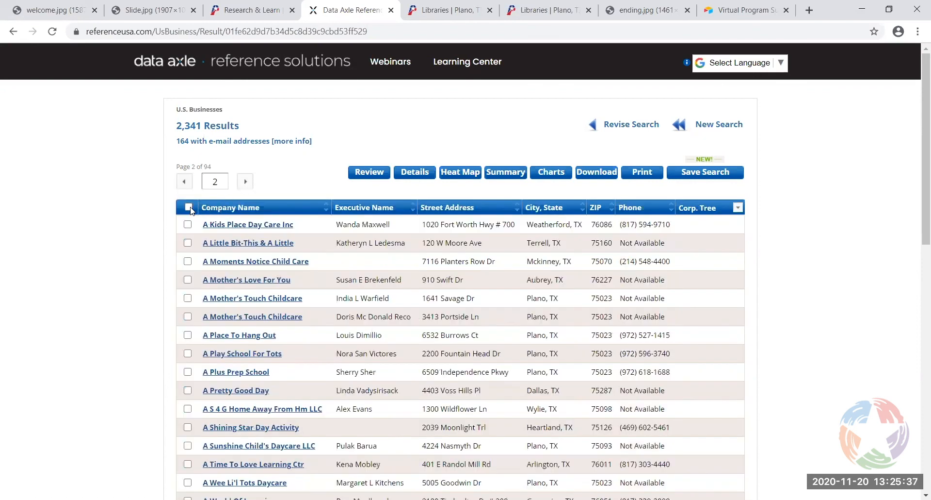
left_click(189, 208)
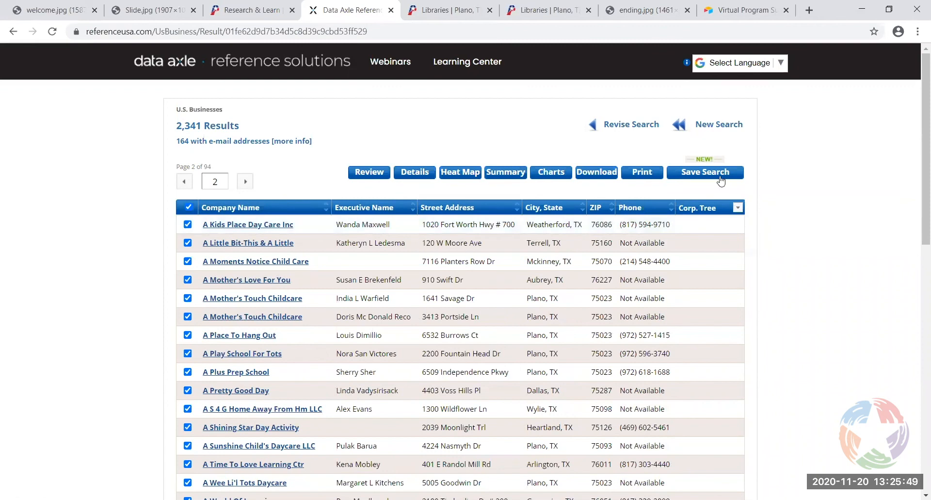
left_click(645, 173)
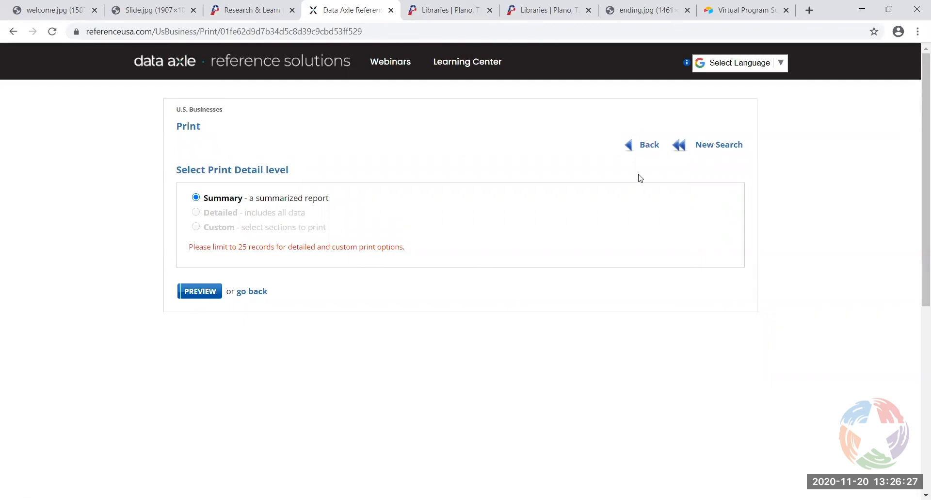
Return from the Print page to the results and open the Download page
left_click(646, 145)
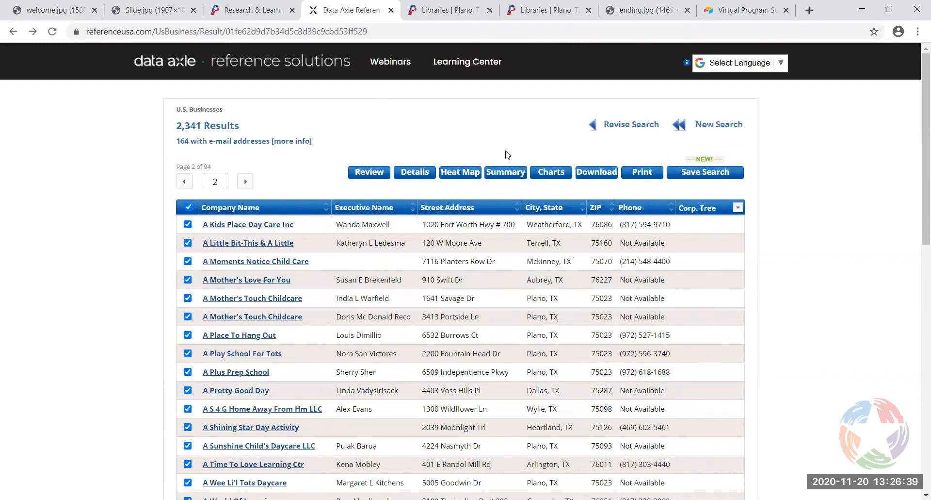
left_click(592, 176)
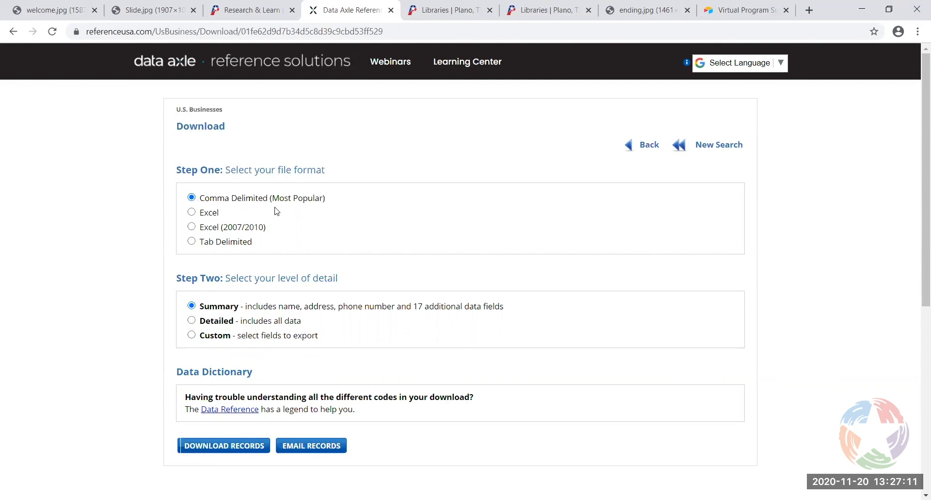
Choose Detailed as the download's level of detail under Step Two
scroll(212, 299, "down", 1)
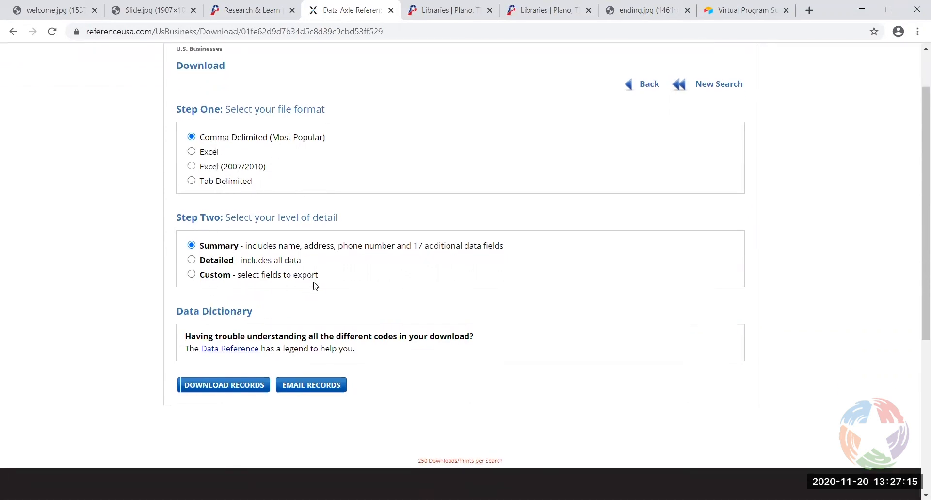
scroll(317, 285, "down", 1)
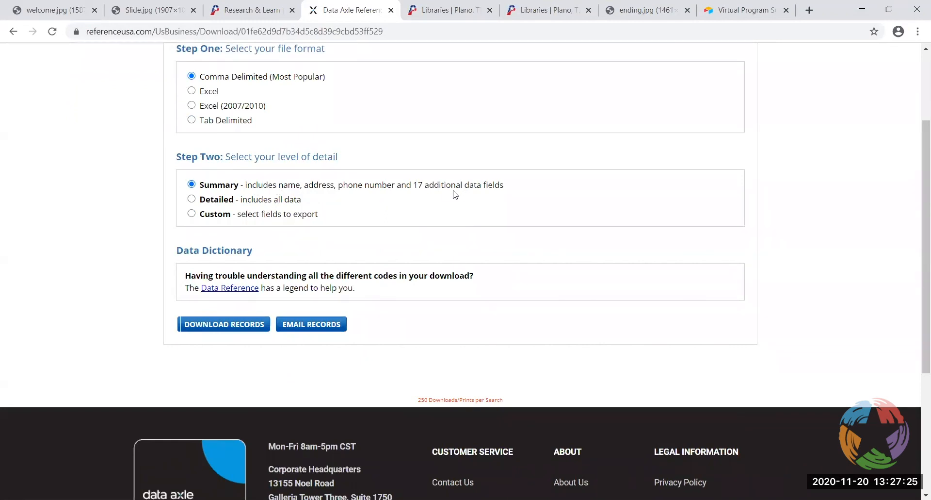
left_click(192, 201)
Switch the export to Custom fields and bring up the Company field list
left_click(193, 216)
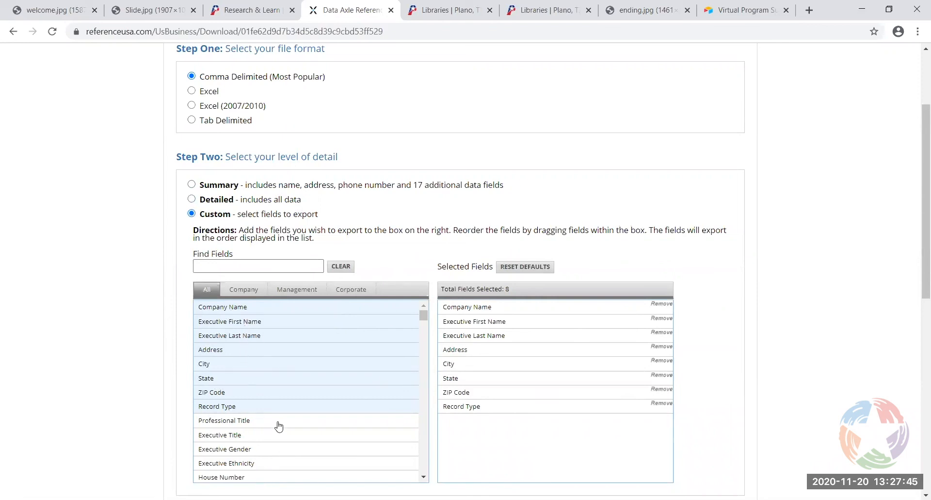
left_click(243, 291)
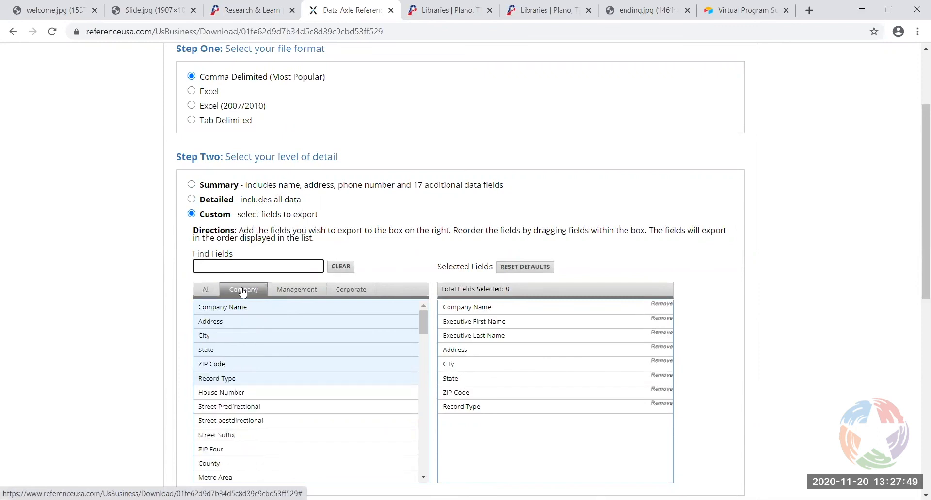
left_click(293, 293)
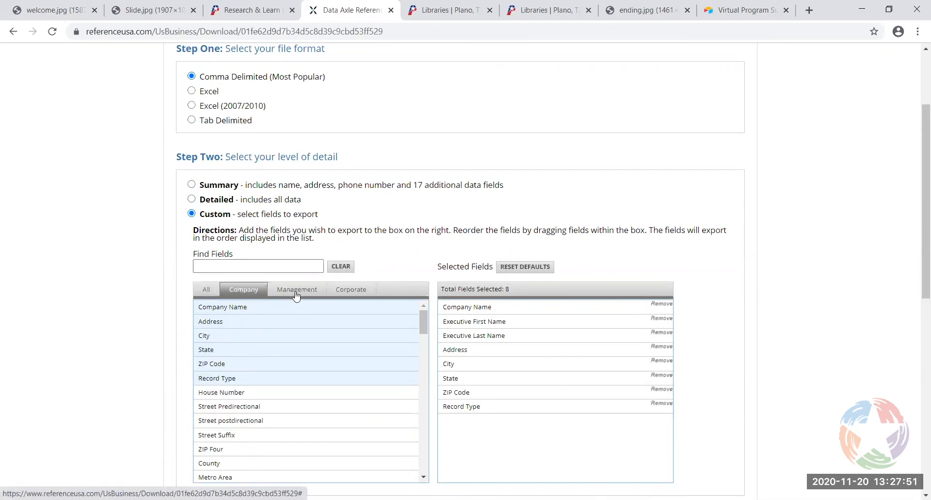
left_click(369, 294)
left_click(244, 291)
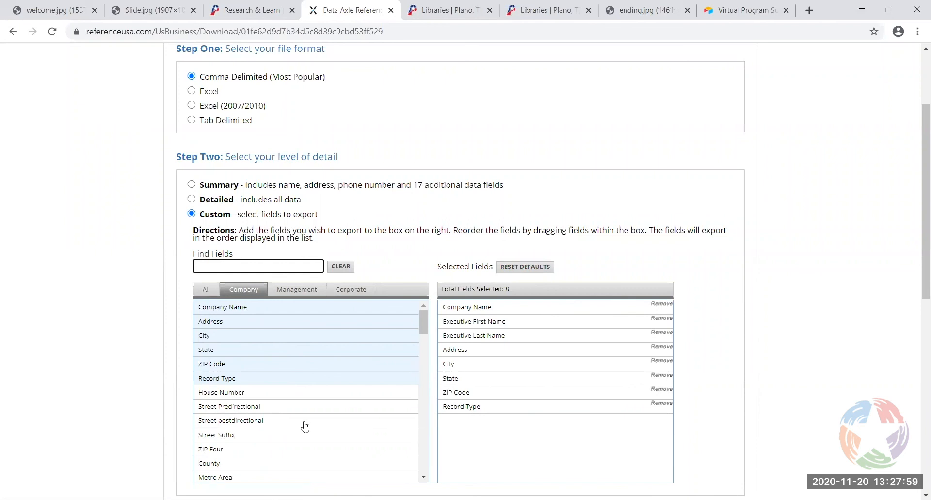
Add ZIP Four, SIC Code 1, SIC Code 9/10 fields, Toll Free Phone Number and Area Code
left_click(235, 451)
scroll(424, 330, "down", 2)
scroll(425, 344, "down", 3)
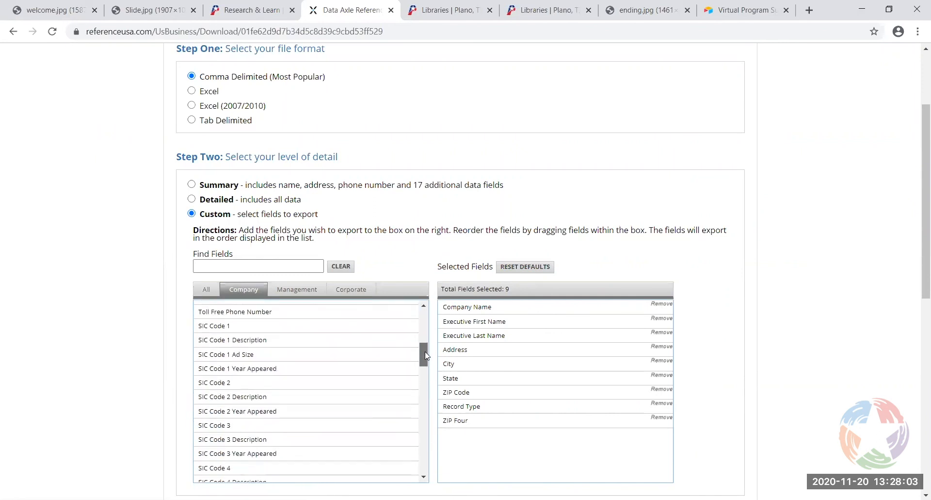
left_click(264, 327)
left_click(265, 314)
left_click_drag(424, 354, 424, 349)
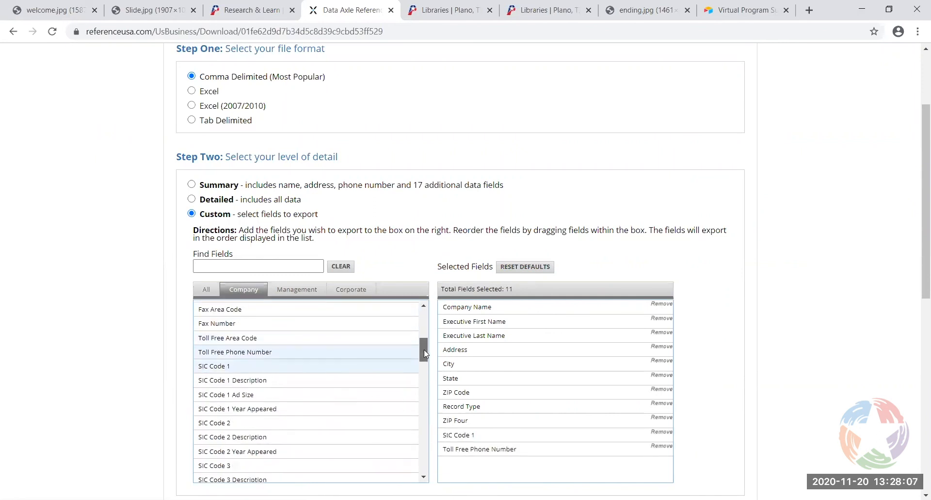
left_click(265, 339)
scroll(423, 349, "down", 8)
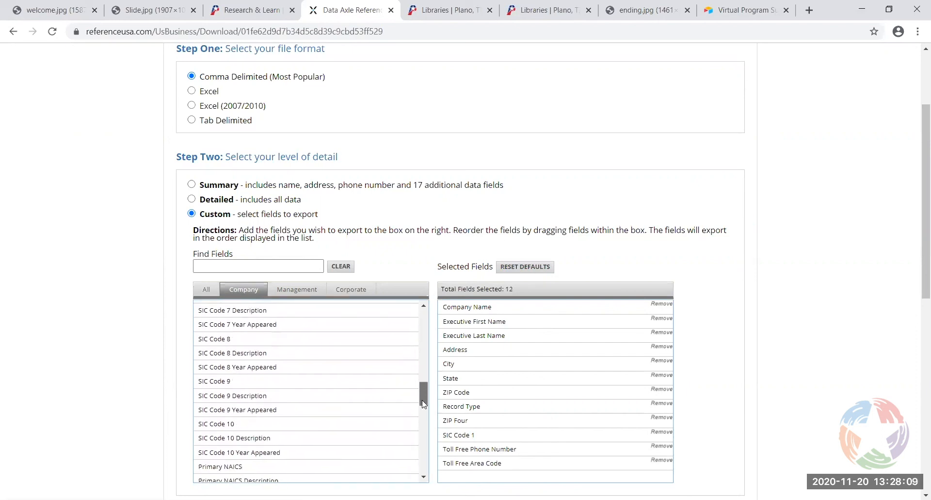
left_click(334, 398)
left_click(321, 373)
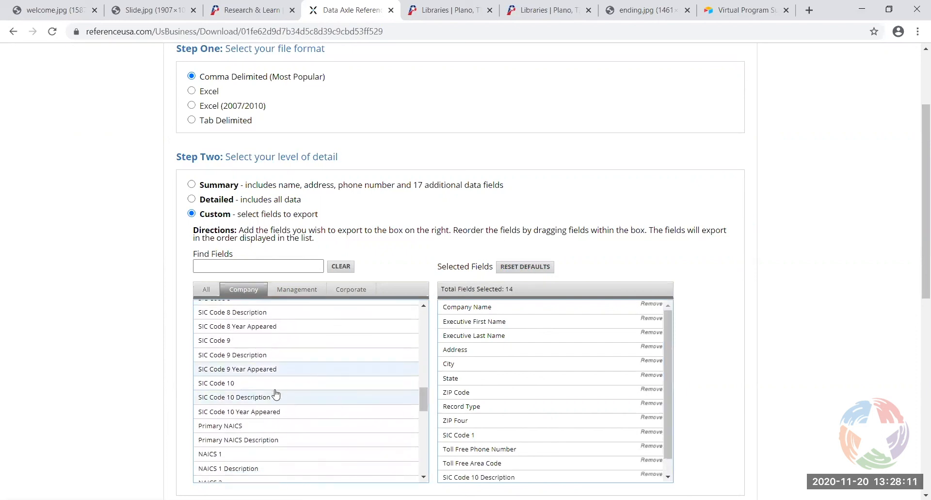
left_click(275, 387)
Add Mailing Address, City, State, Zip Four and Federal Contractor fields
left_click_drag(424, 403, 428, 472)
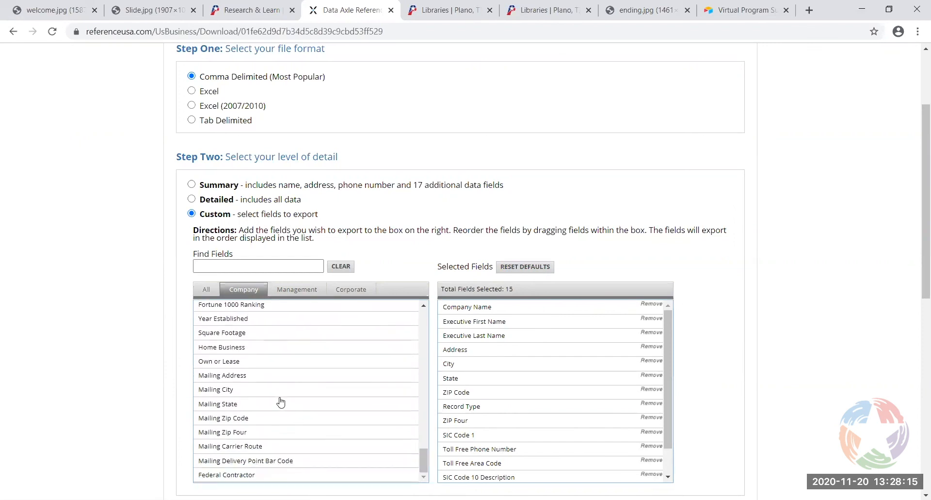
left_click(243, 377)
left_click(243, 390)
left_click(243, 404)
left_click(245, 432)
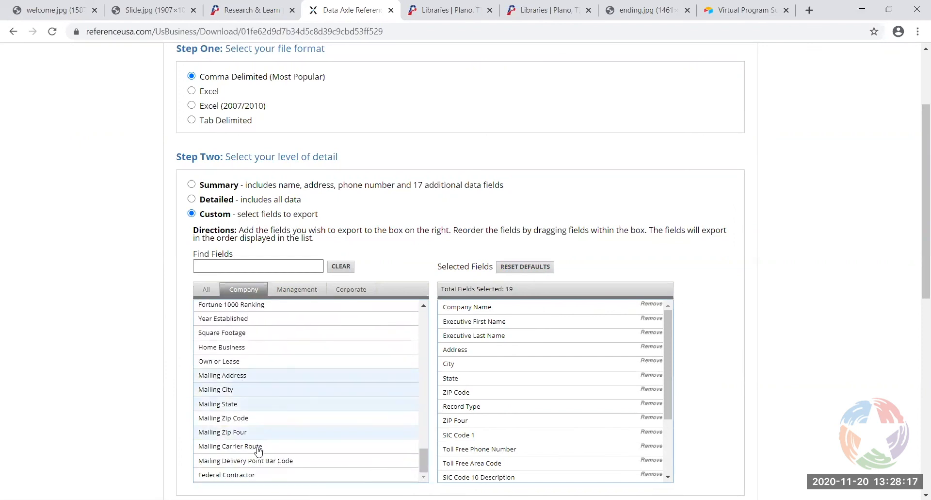
left_click(259, 474)
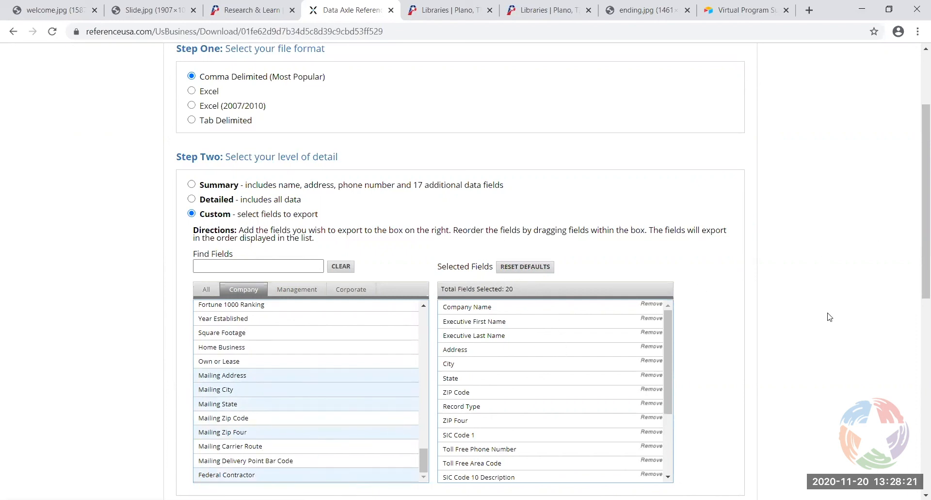
left_click_drag(917, 237, 917, 360)
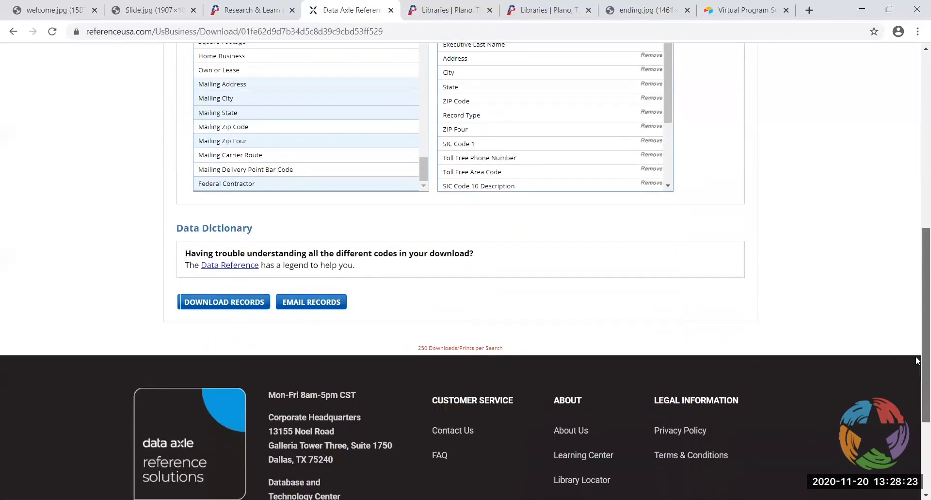
Download the child care records as a 20-field custom CSV and open the file
left_click(229, 304)
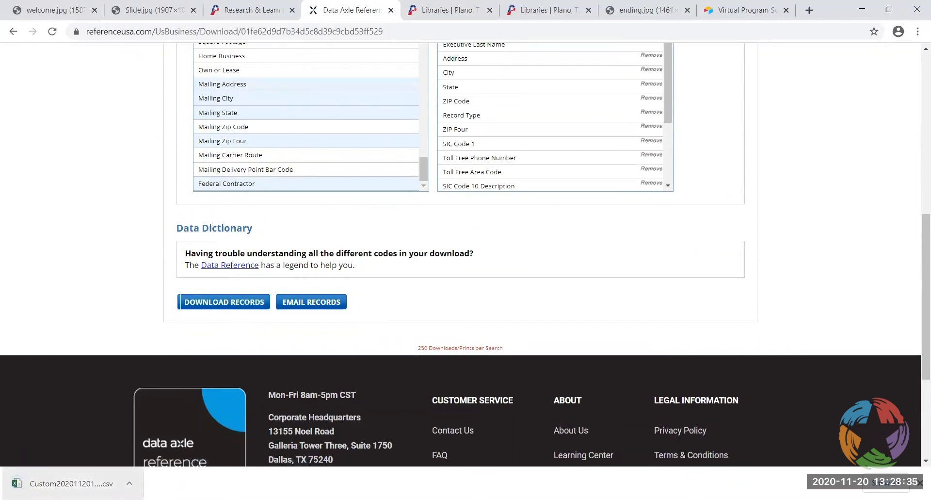
left_click(63, 476)
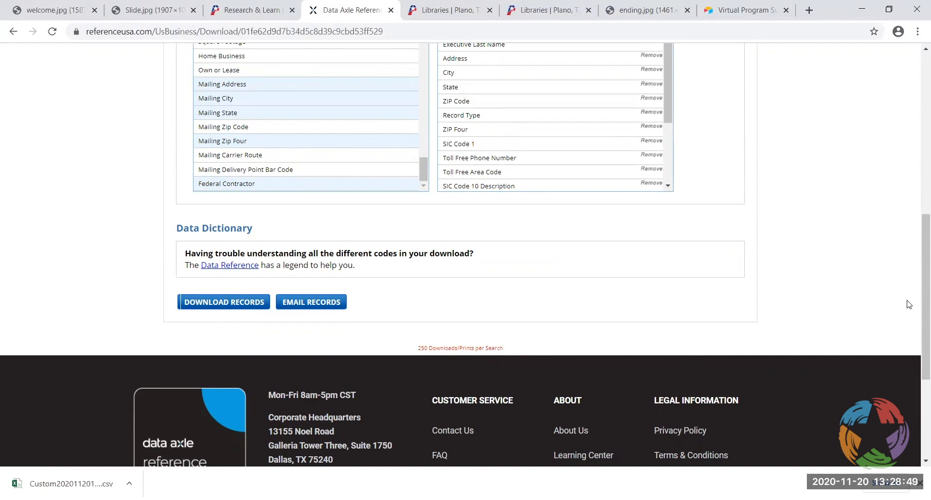
left_click_drag(923, 278, 909, 43)
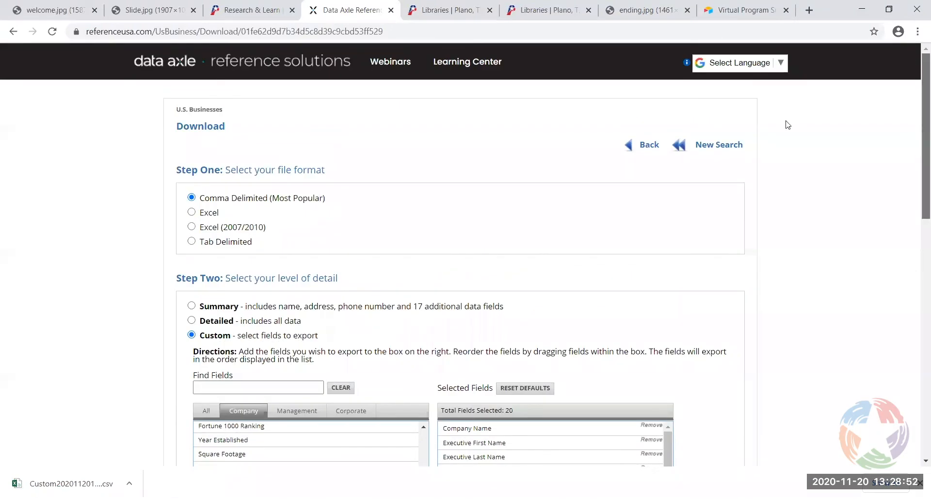
Return to the 2,341 child care results and try Save Search, reaching Create an Account
left_click(648, 147)
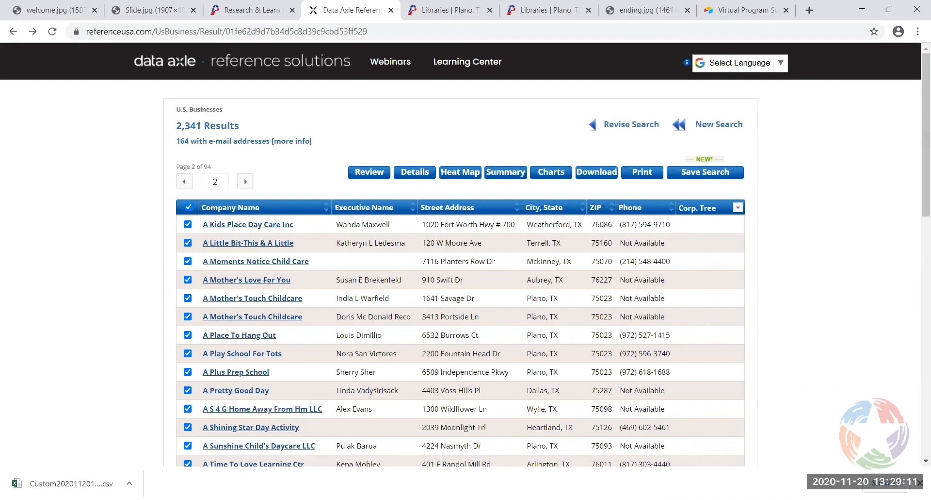
left_click(697, 173)
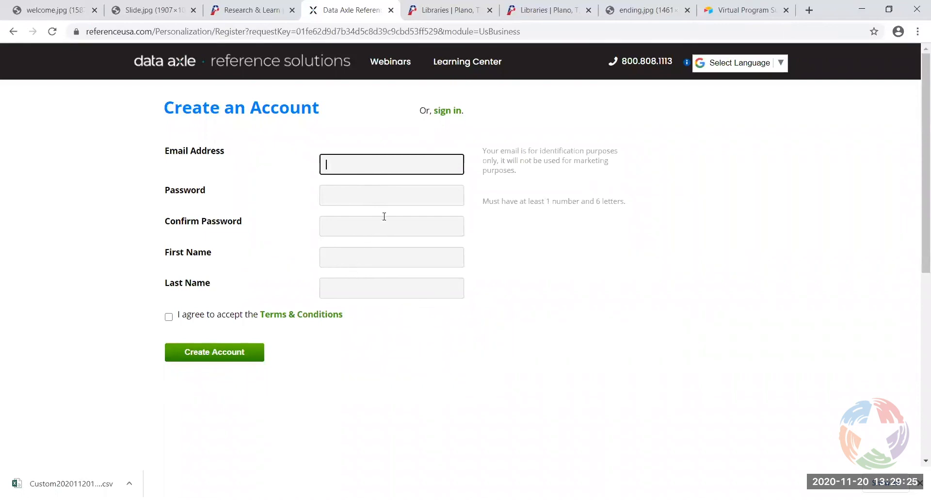
Sign in to the existing account with its e-mail address and password
left_click(442, 114)
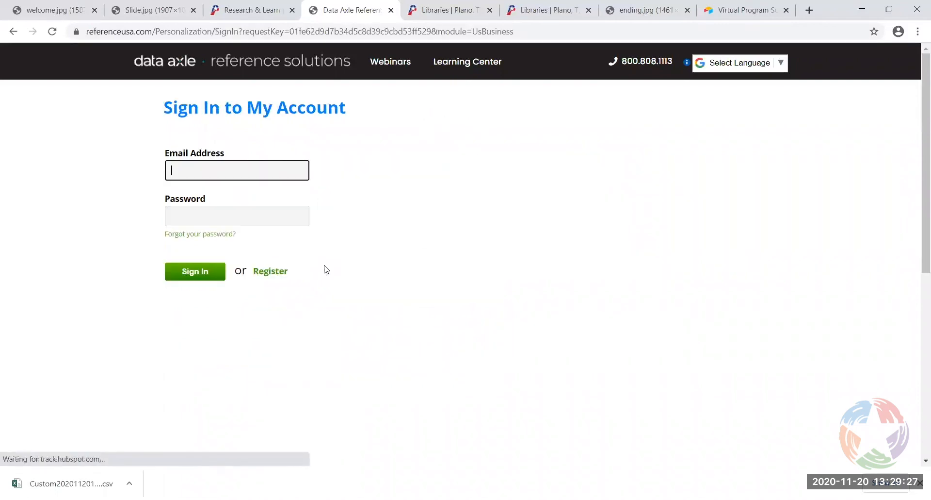
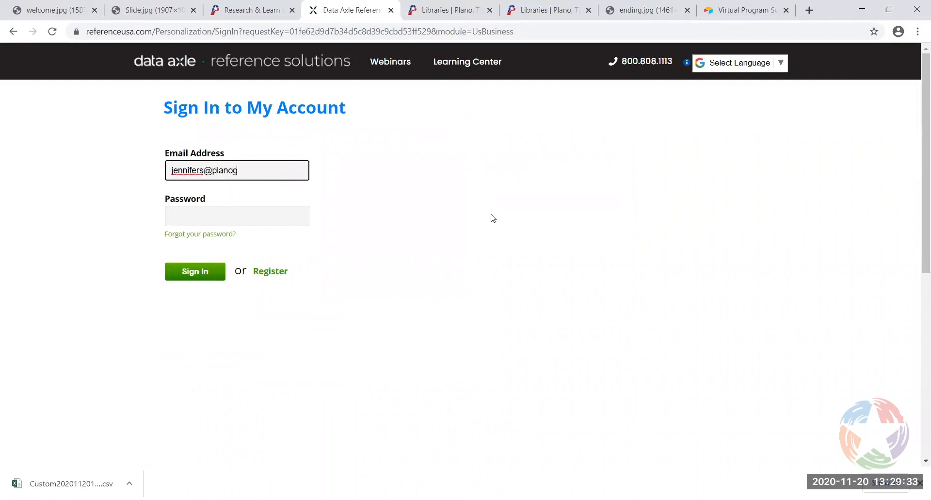
left_click(247, 222)
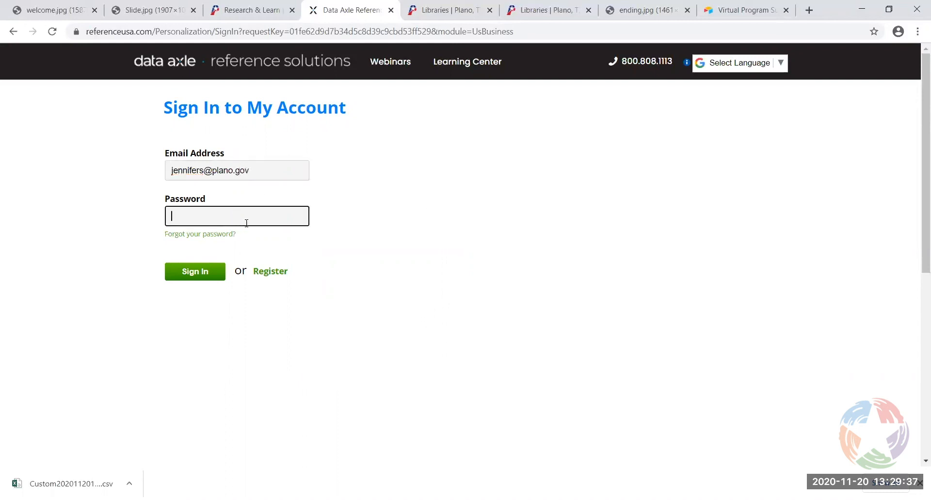
type("••••••")
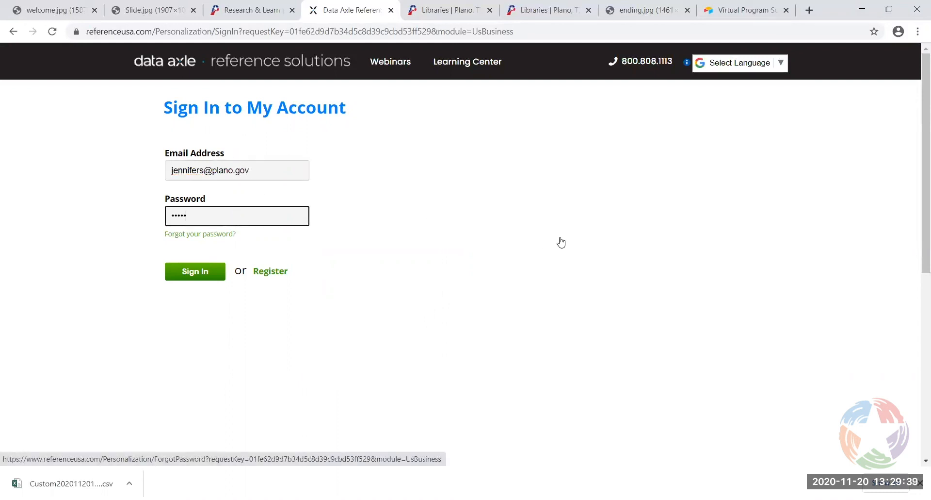
left_click(214, 270)
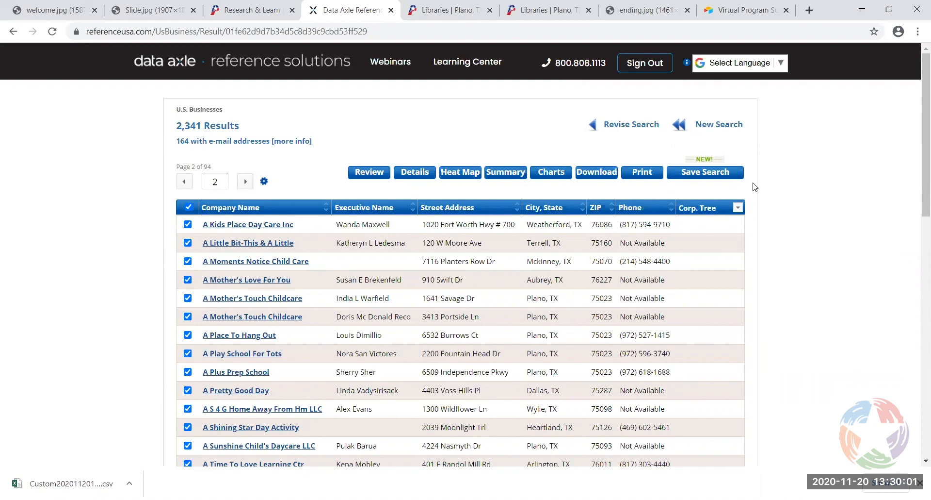
Save the current child care search with the name 'Child care centers'
left_click(704, 174)
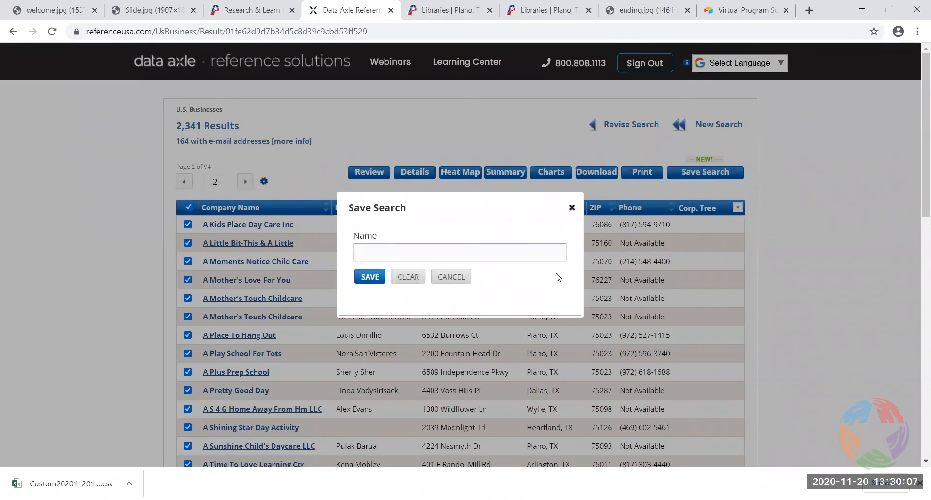
type("Child care cin")
key("BackSpace")
type("nters")
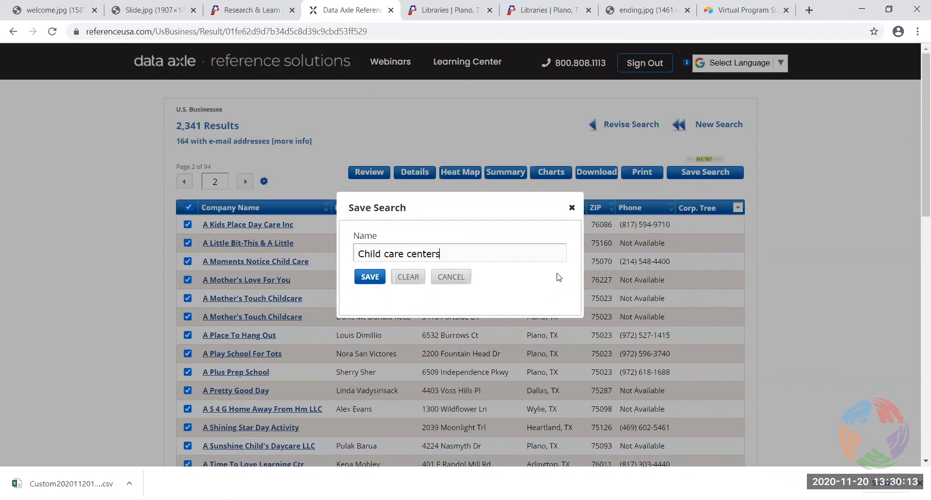
left_click(370, 277)
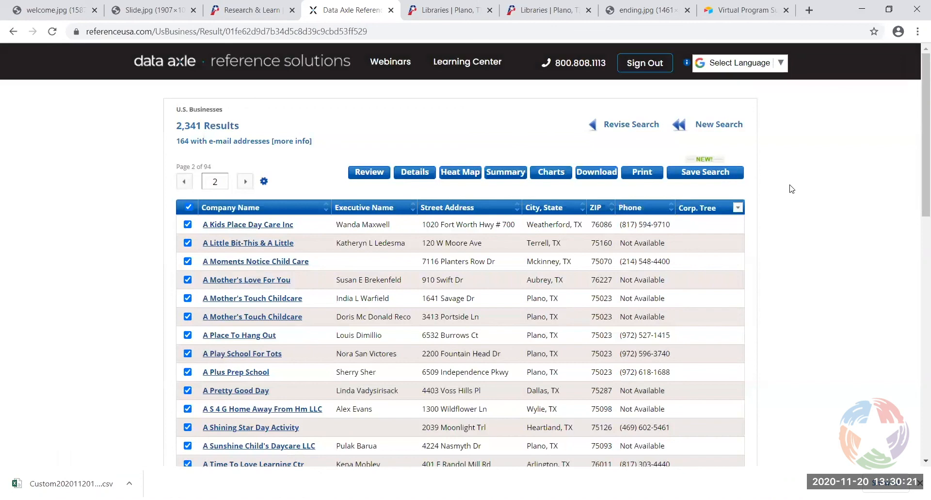
Go to the home page to see 'Child care centers' (2,341 records) in Saved Lists
scroll(796, 218, "down", 7)
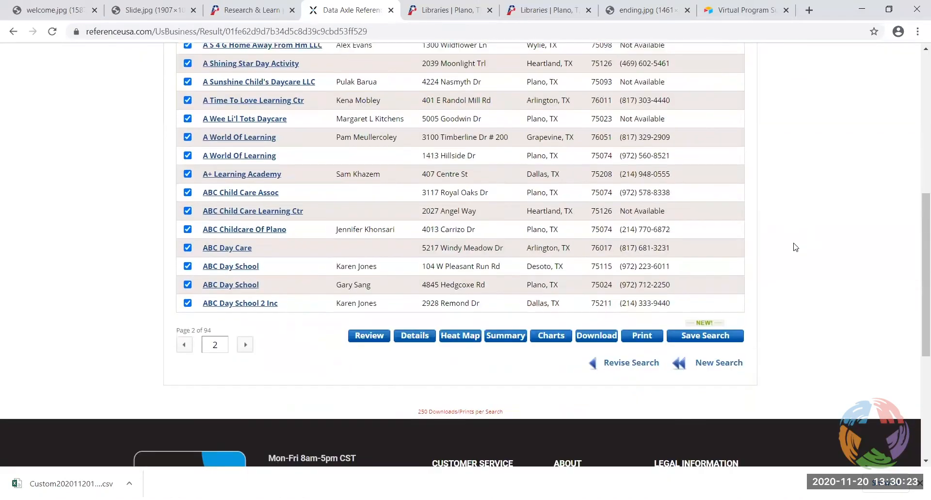
scroll(795, 247, "down", 3)
scroll(792, 245, "up", 10)
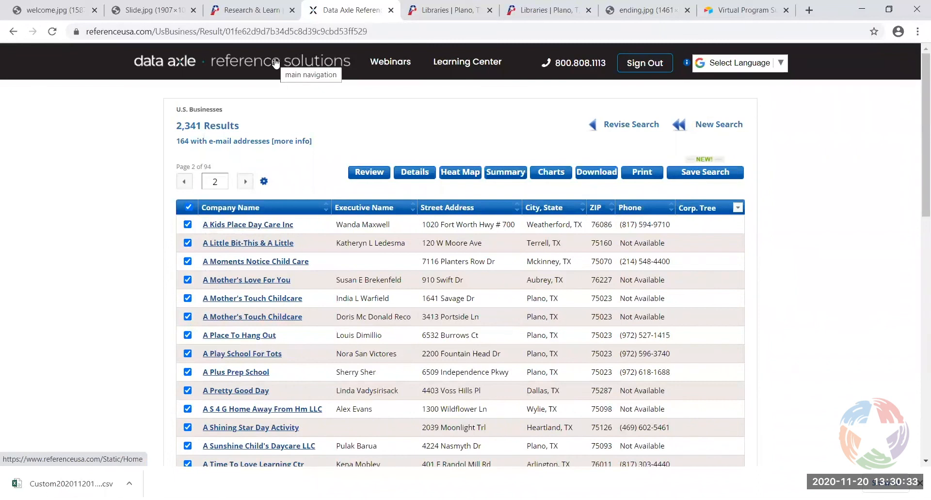
left_click(298, 60)
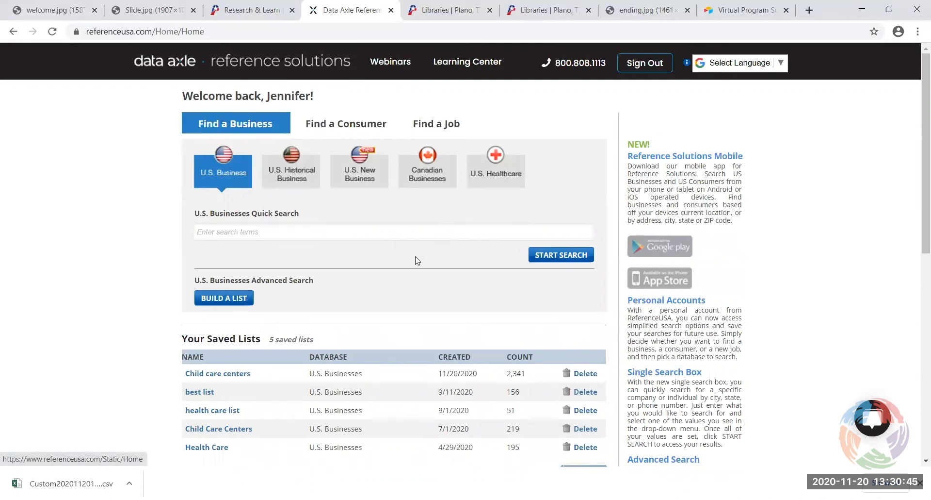
scroll(170, 249, "down", 2)
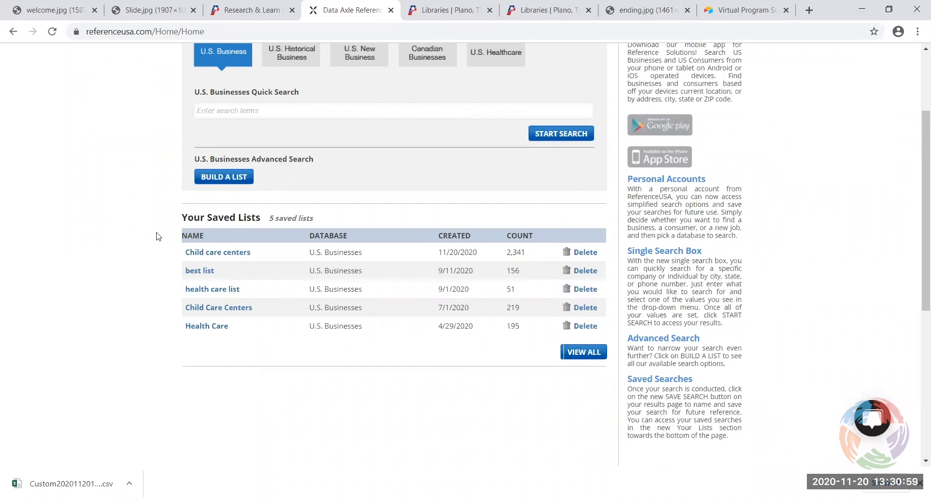
scroll(188, 259, "up", 3)
scroll(189, 259, "down", 1)
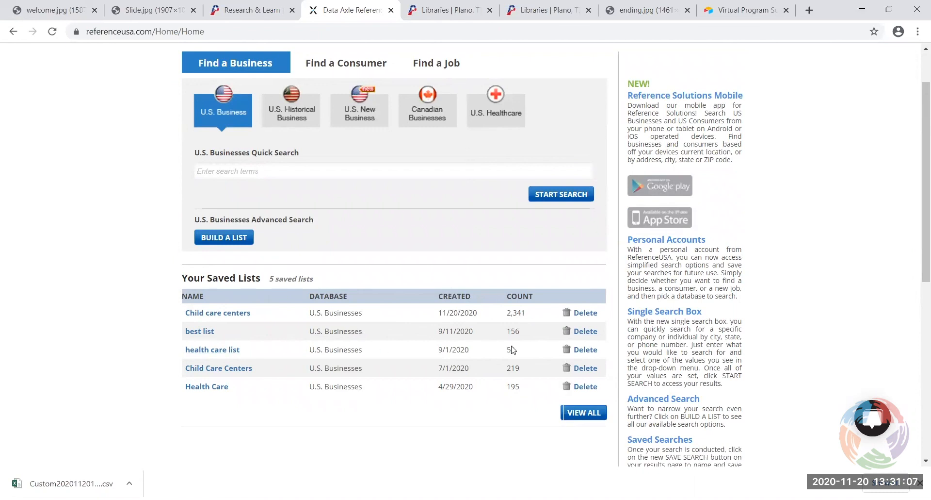
left_click(197, 334)
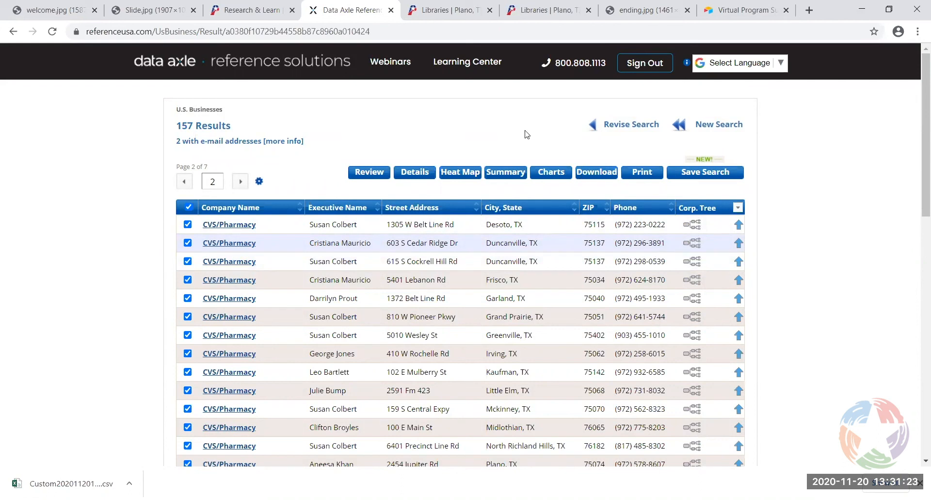
left_click(293, 63)
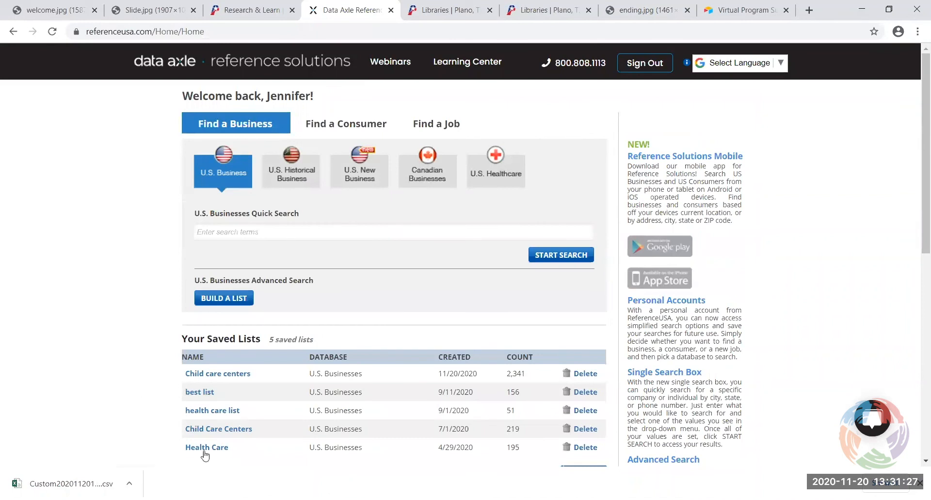
scroll(157, 378, "down", 3)
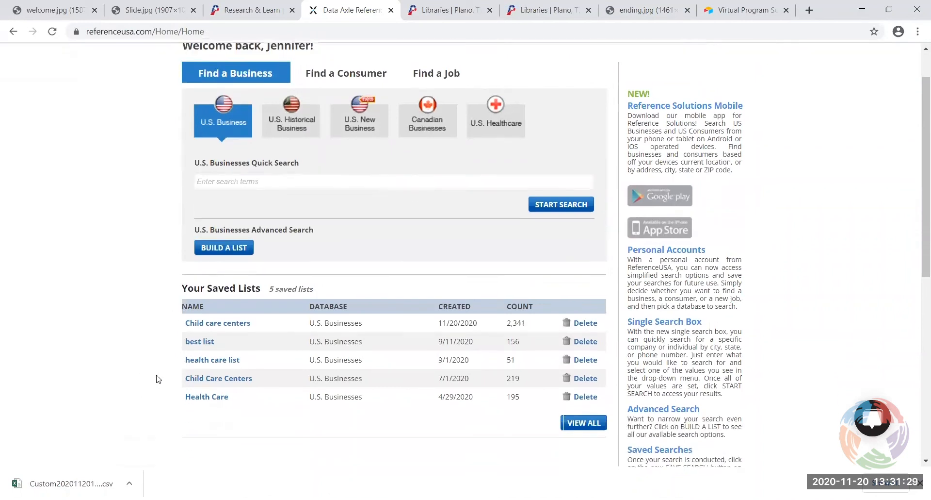
scroll(155, 378, "up", 3)
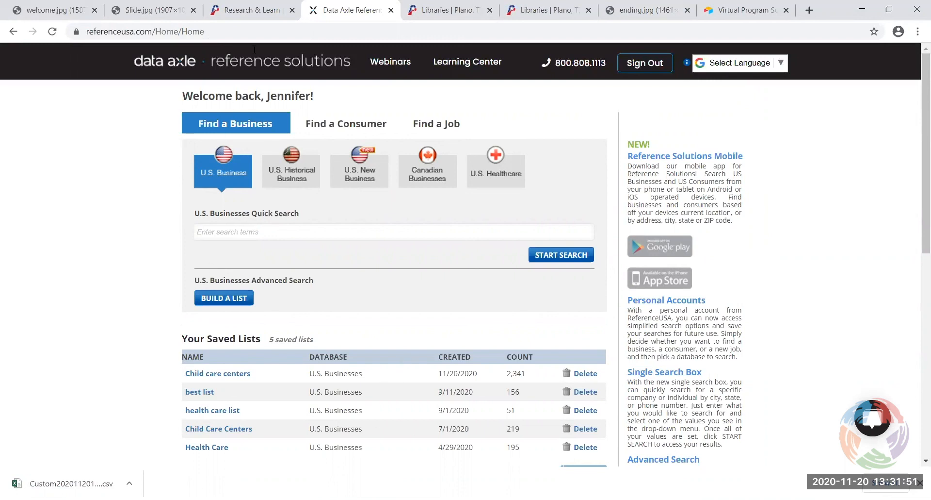
Sign out and display the U.S. New Movers / Homeowners database description on the home page
left_click(652, 69)
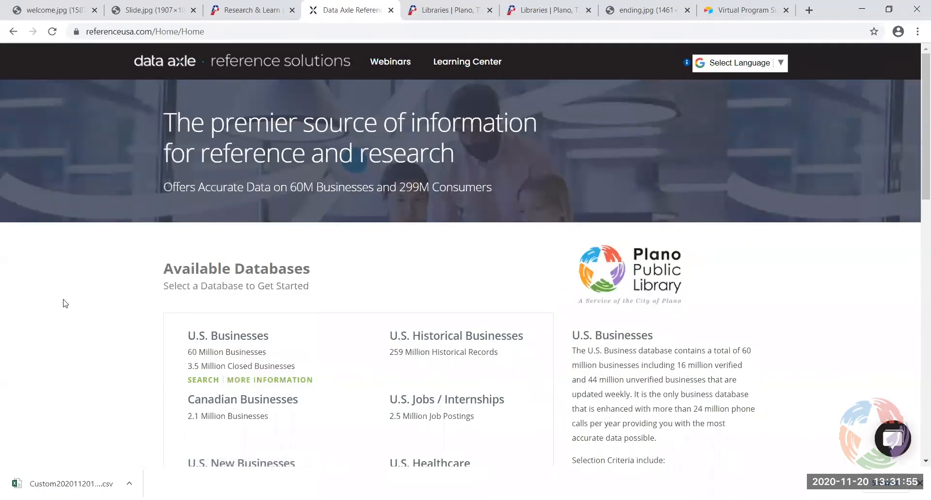
scroll(122, 268, "down", 3)
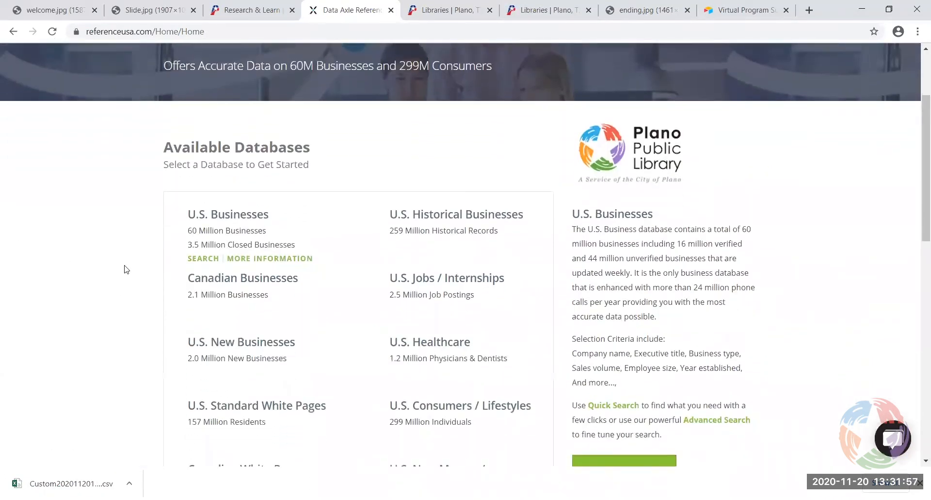
scroll(112, 262, "down", 3)
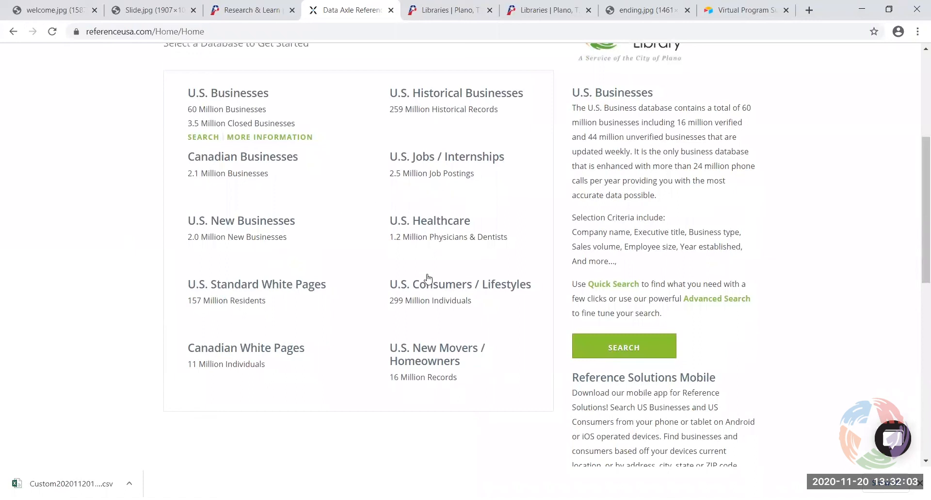
mouse_move(436, 291)
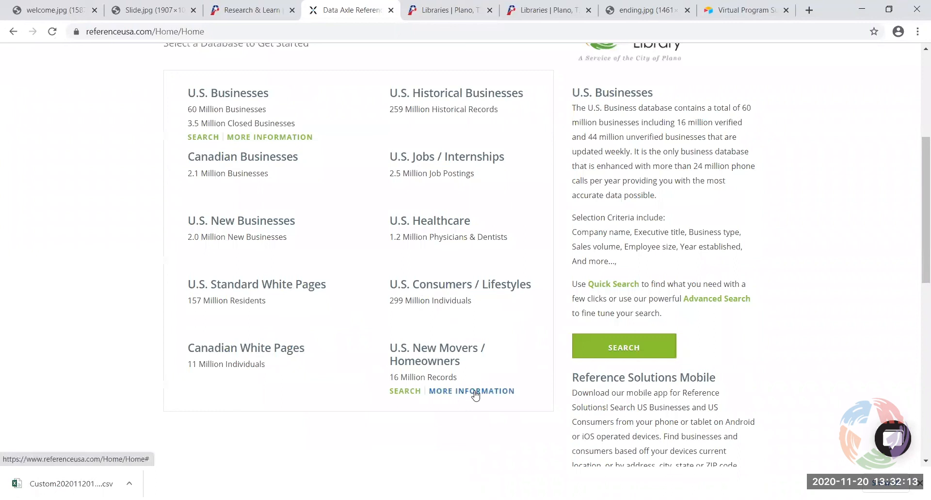
left_click(475, 391)
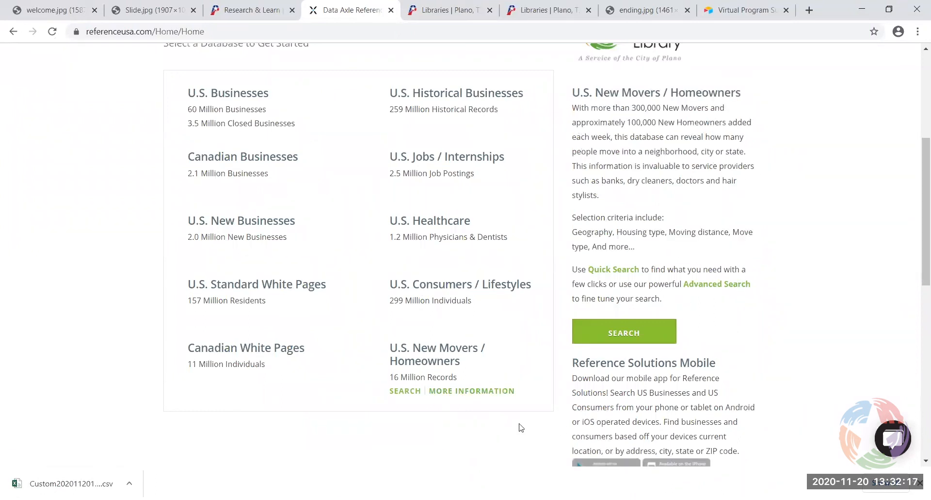
Open the U.S. New Movers / Homeowners Quick Search form from the home page's database list
left_click(424, 352)
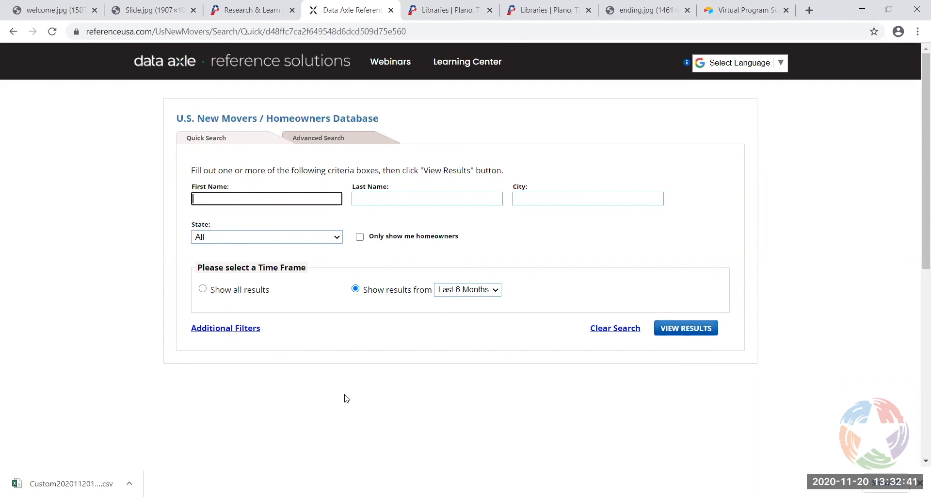
left_click(290, 63)
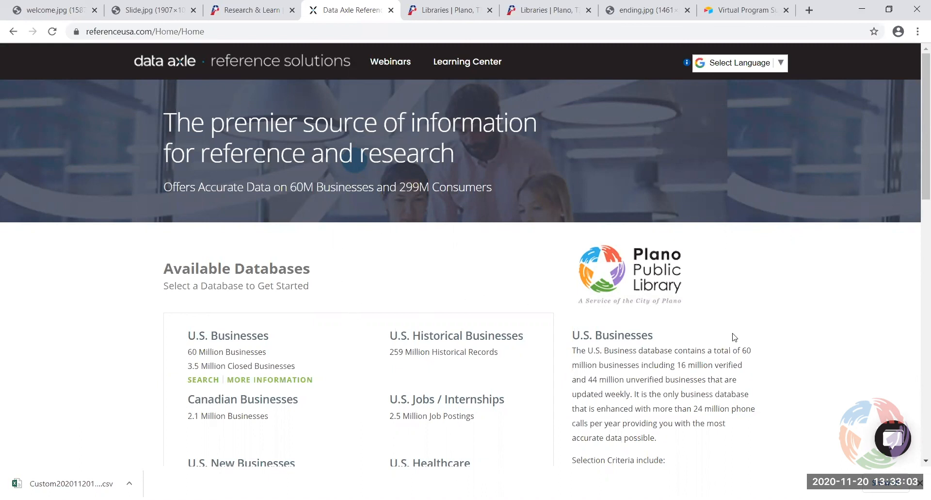
scroll(734, 334, "down", 1)
scroll(734, 334, "down", 7)
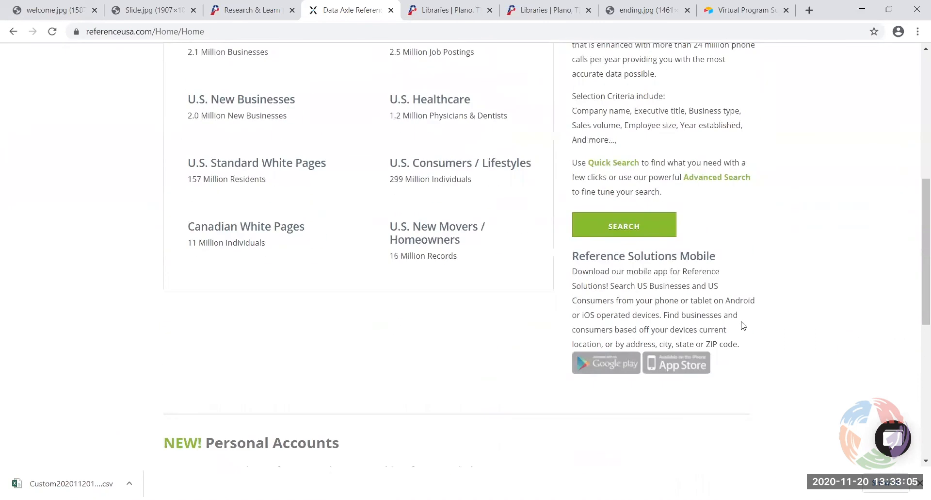
left_click(427, 240)
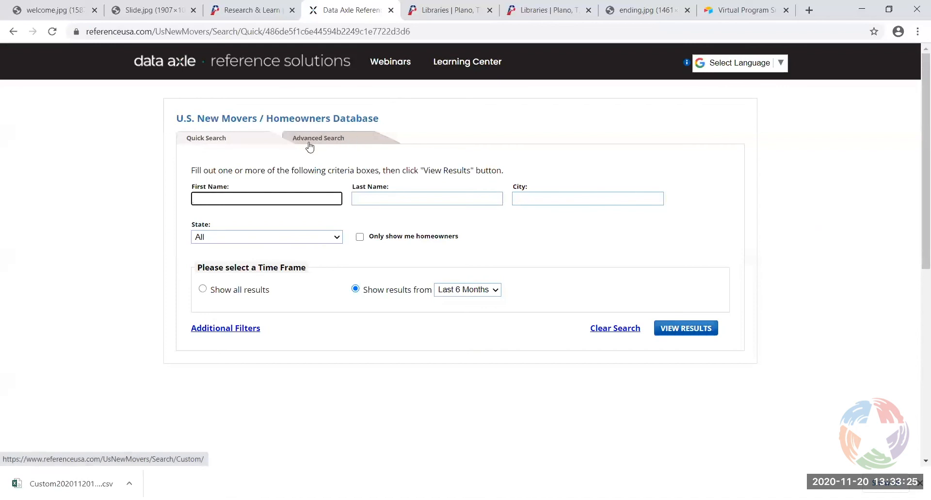
Switch to Advanced Search, add Map Based Search under Geography, and open its map
left_click(328, 140)
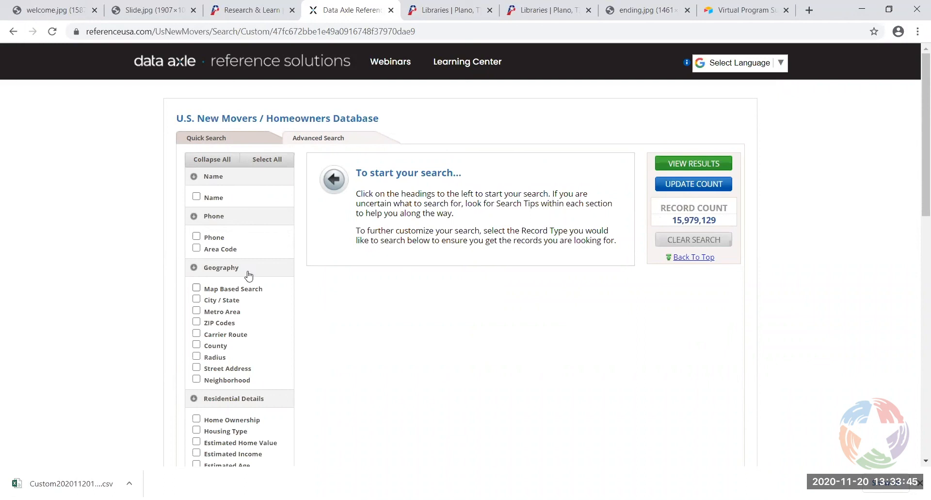
scroll(173, 248, "down", 1)
scroll(172, 249, "down", 2)
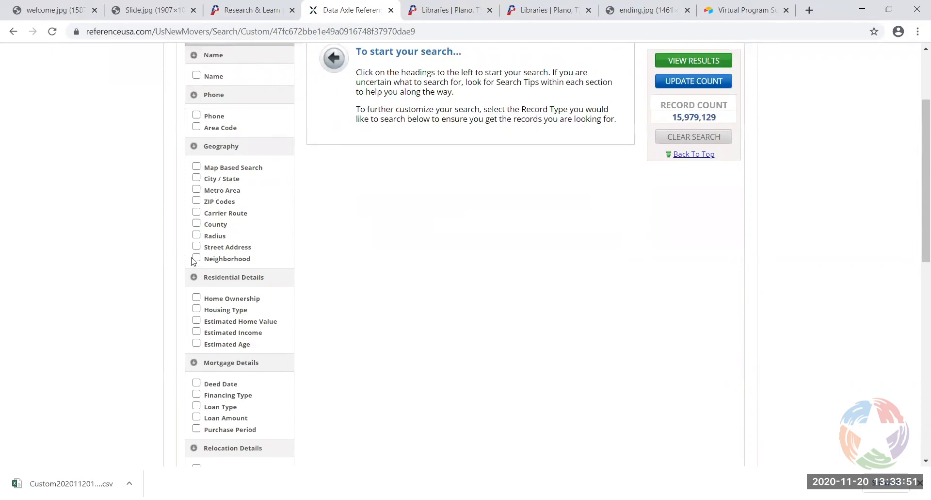
left_click(197, 167)
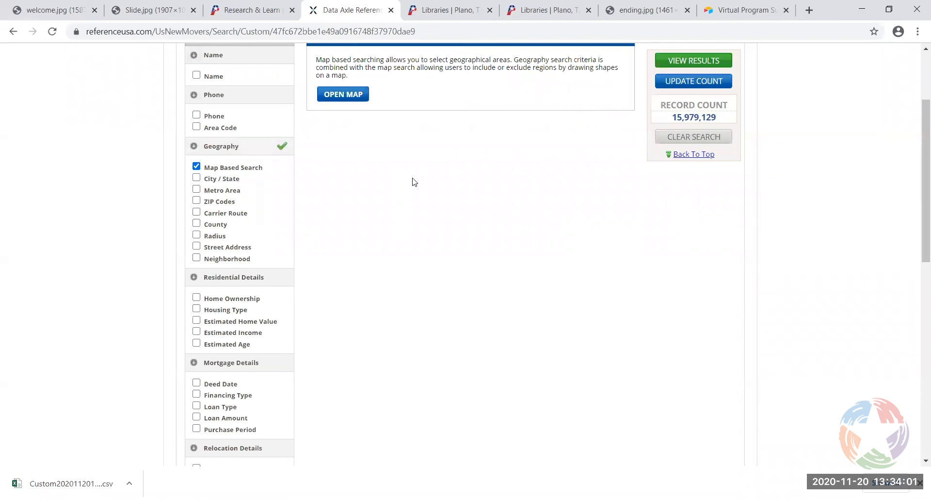
scroll(424, 242, "up", 3)
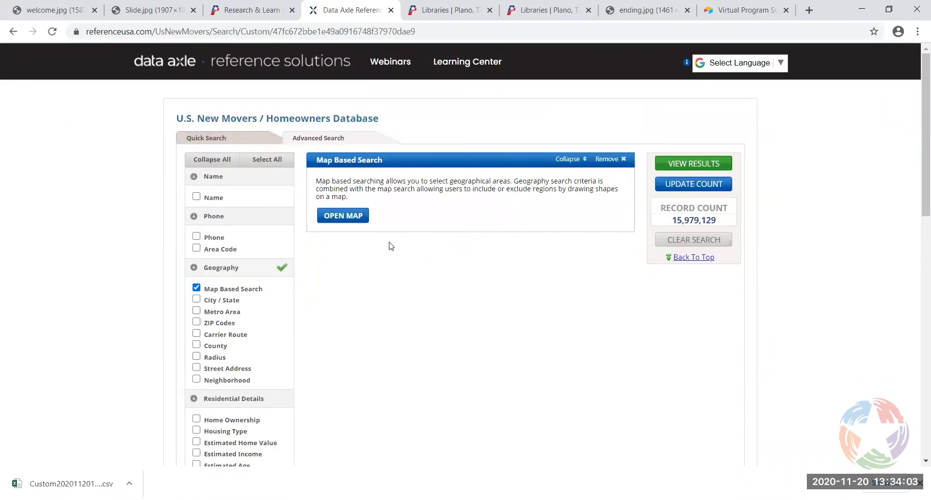
left_click(350, 218)
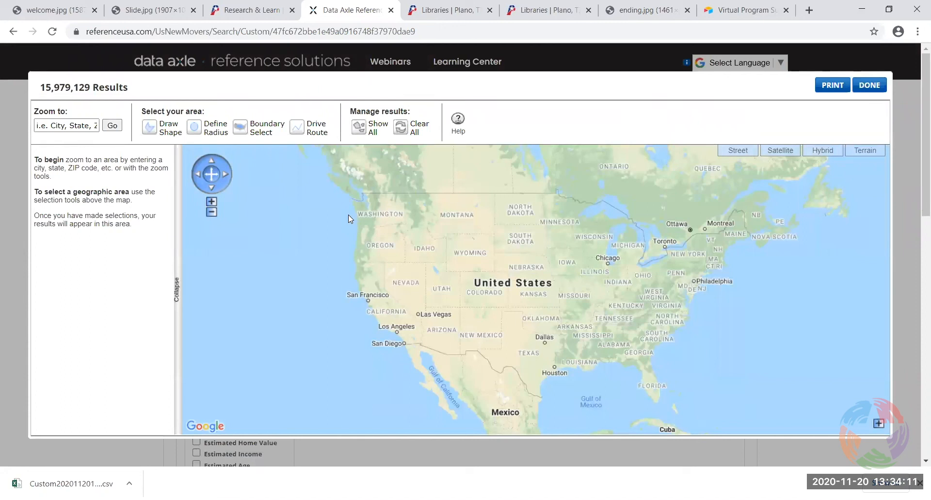
Zoom the map to ZIP code 75093
left_click(64, 125)
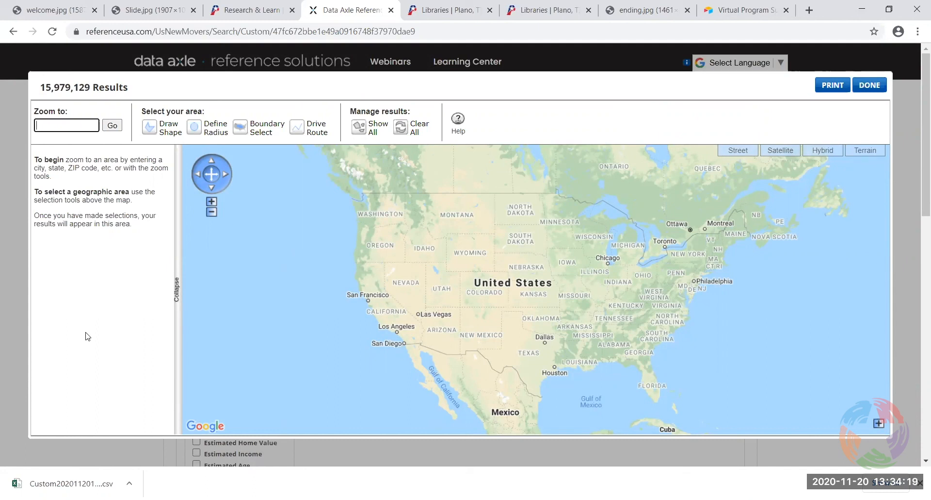
scroll(86, 334, "down", 7)
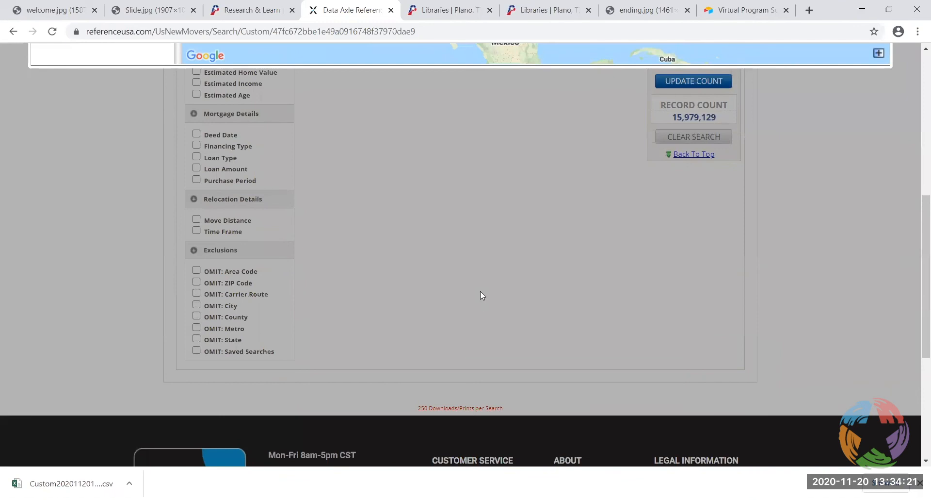
scroll(480, 293, "up", 5)
scroll(483, 294, "up", 2)
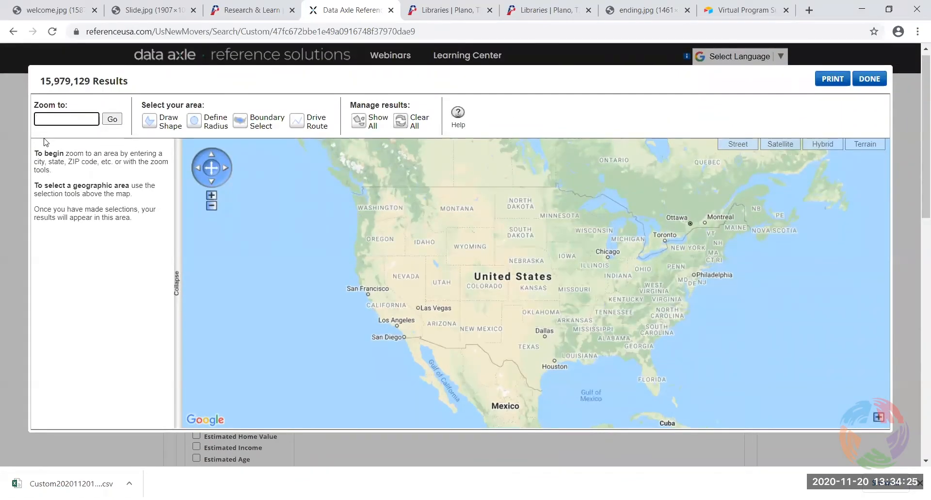
type("93")
left_click(112, 120)
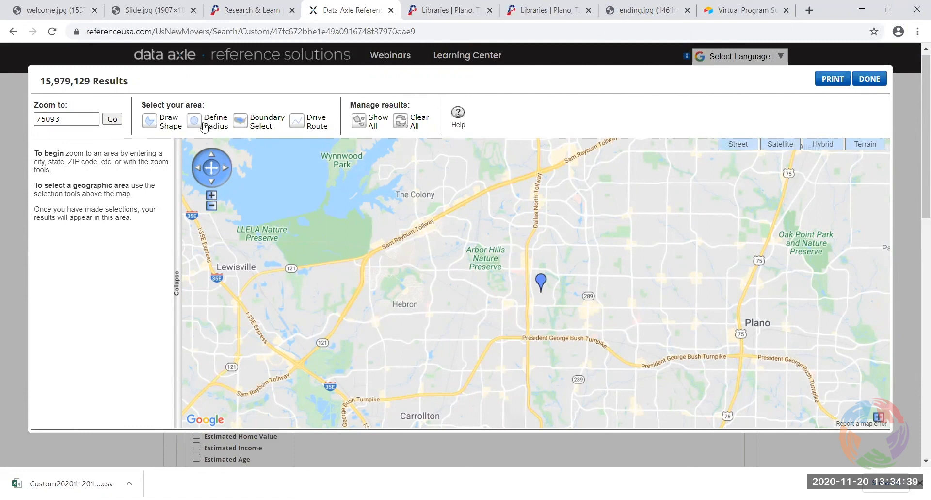
Draw a six-corner polygon near Arbor Hills Nature Preserve, narrowing results to 2,275
left_click(152, 125)
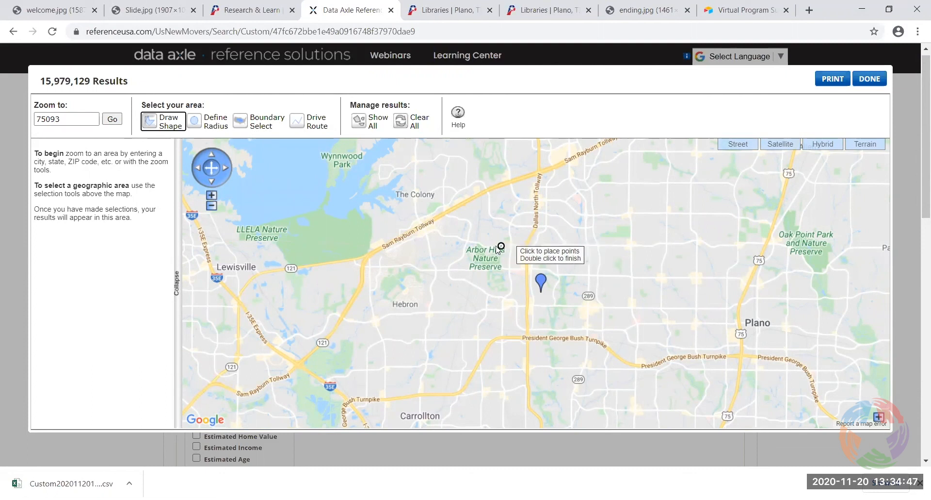
left_click(467, 244)
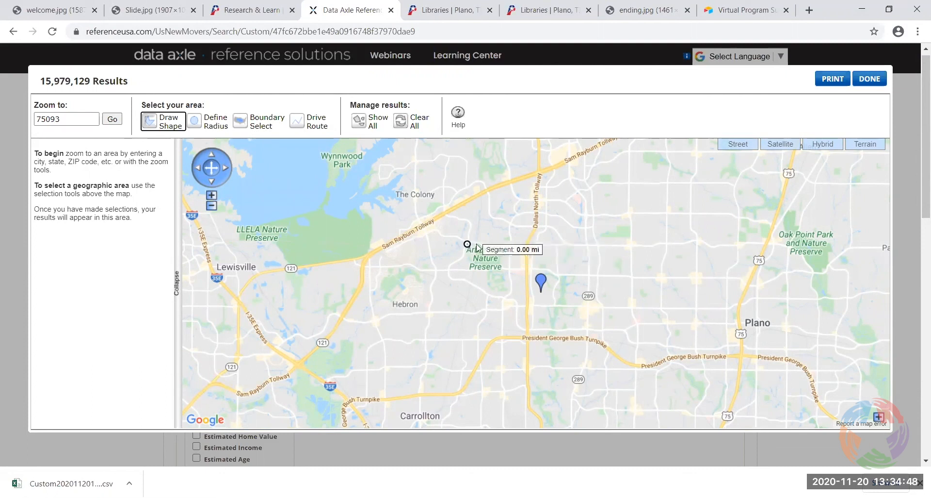
left_click(589, 247)
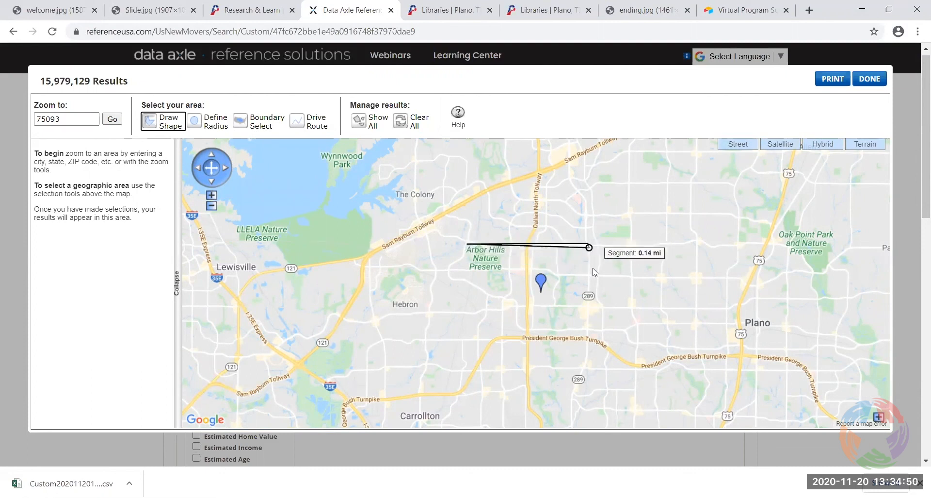
left_click(590, 321)
left_click(473, 316)
left_click(433, 295)
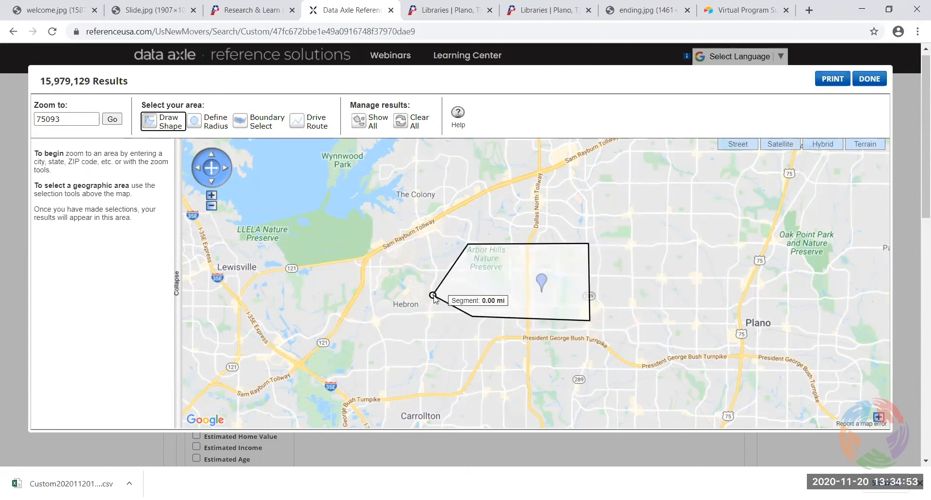
left_click(436, 266)
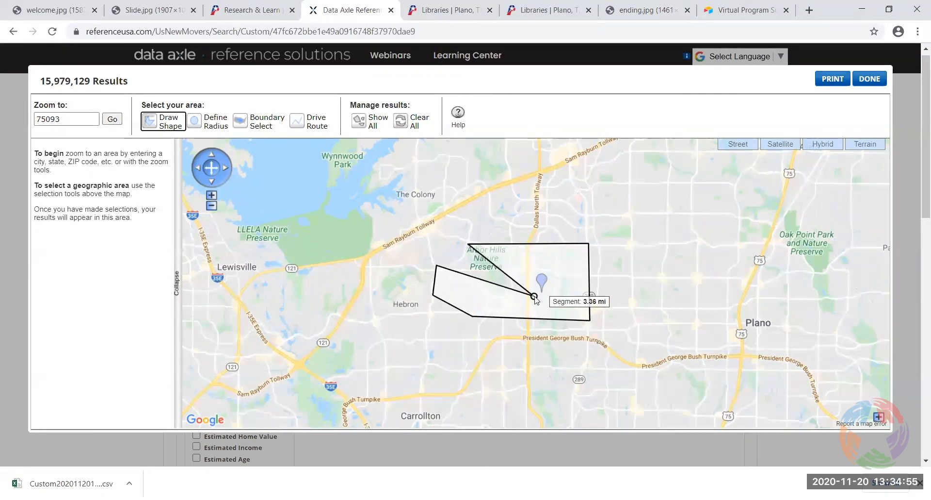
double_click(470, 266)
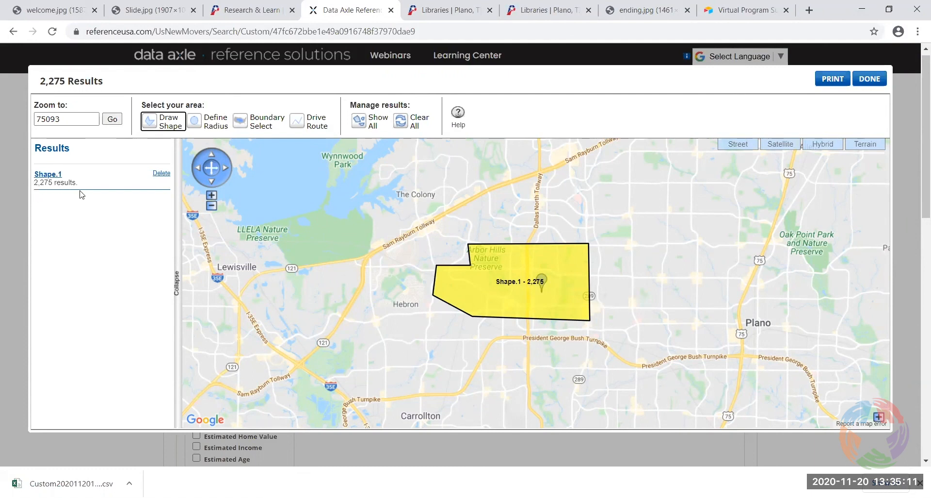
Add a 1,542-result radius circle and the ZIP 75075 boundary, totaling 5,730 results
left_click(212, 122)
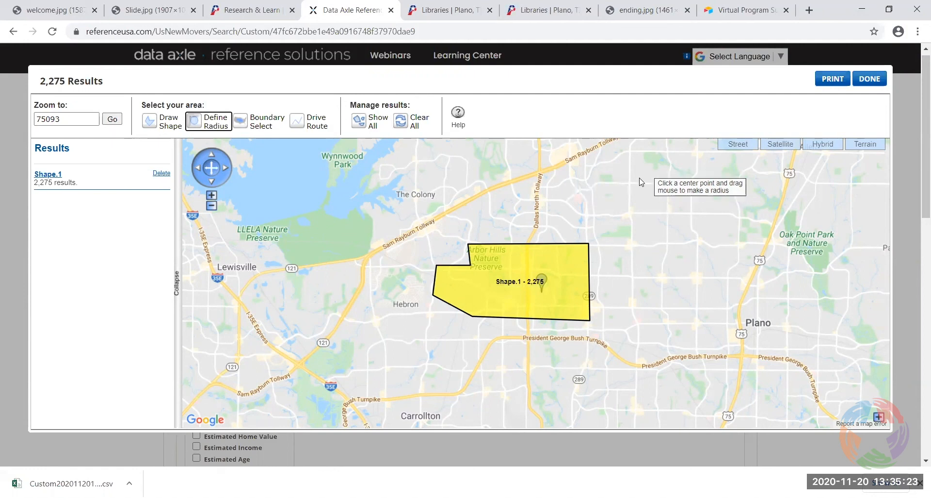
left_click_drag(639, 178, 666, 218)
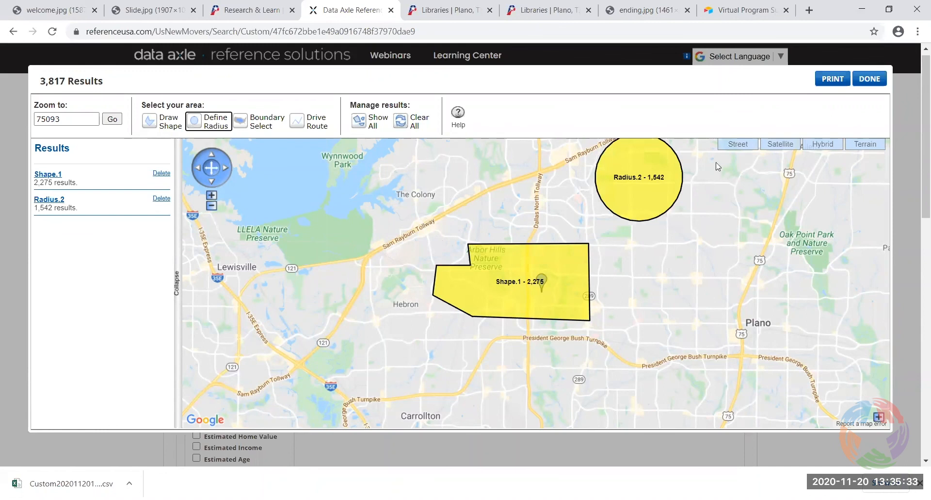
left_click(261, 127)
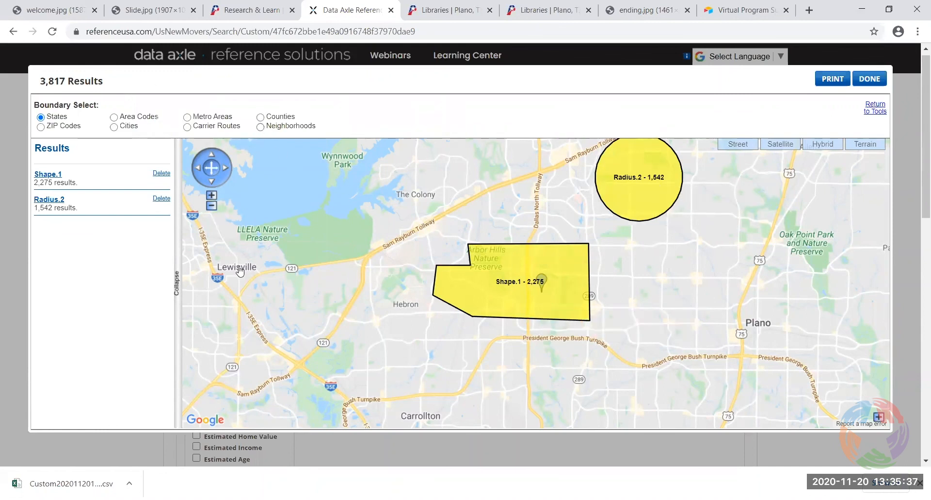
left_click(114, 119)
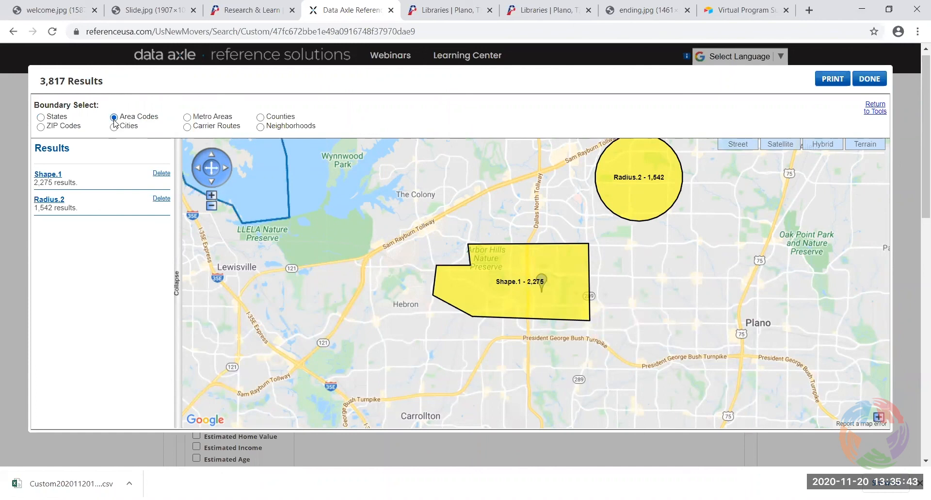
left_click(41, 127)
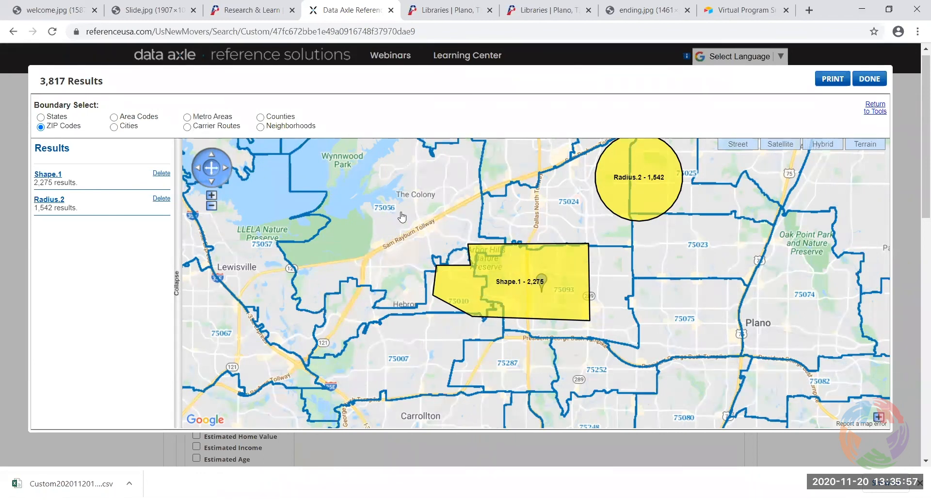
left_click(706, 332)
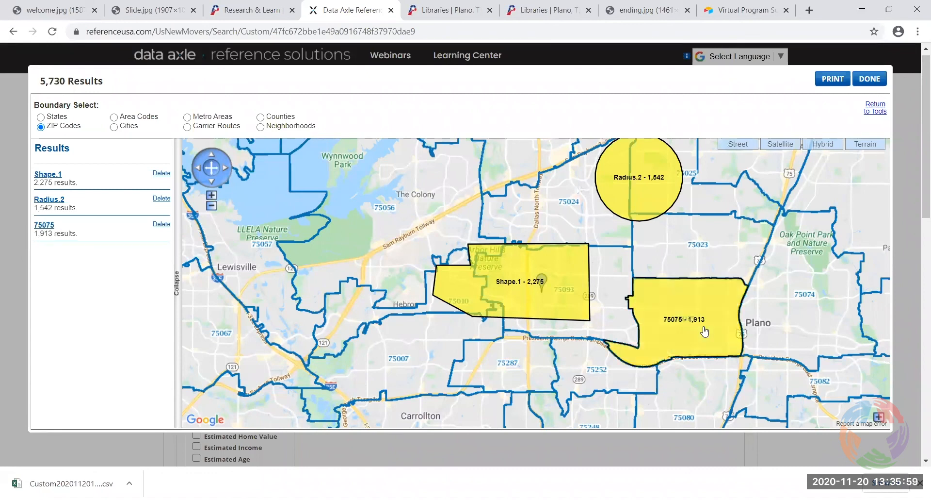
left_click(379, 359)
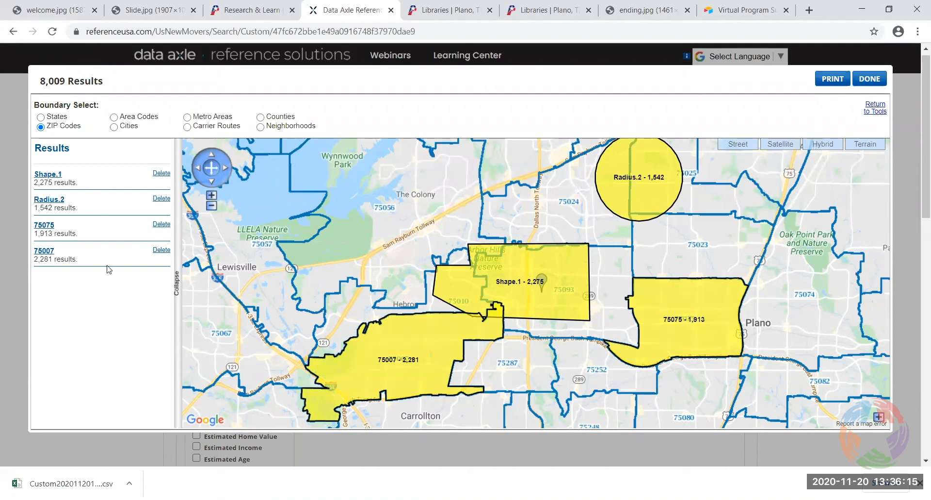
left_click(161, 250)
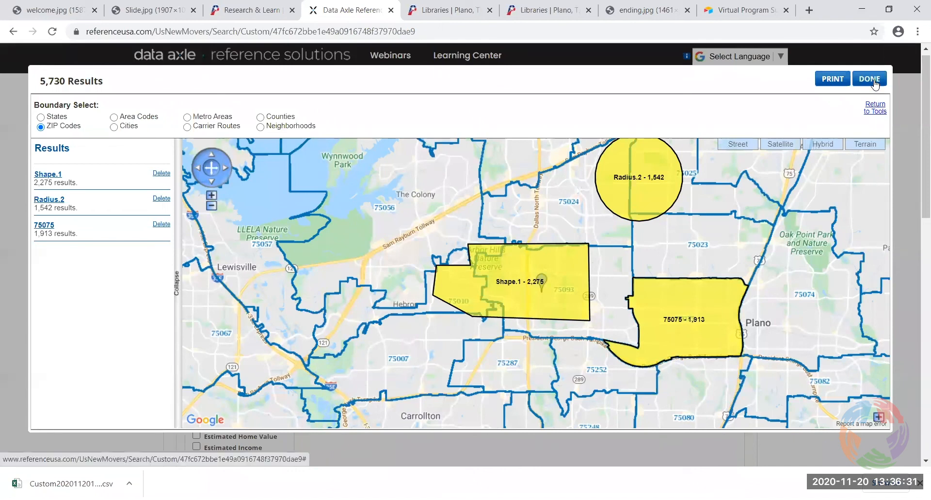
left_click(874, 114)
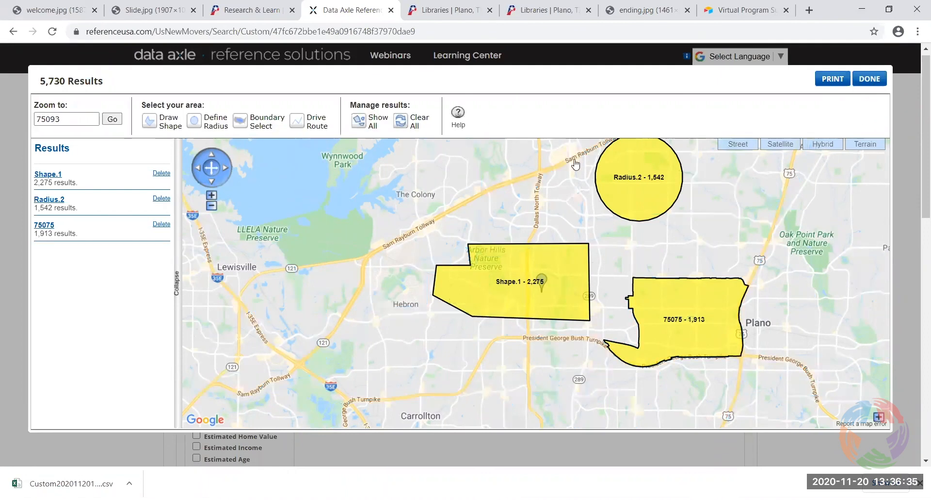
View the Drive Route form and cancel it without creating a route
left_click(312, 126)
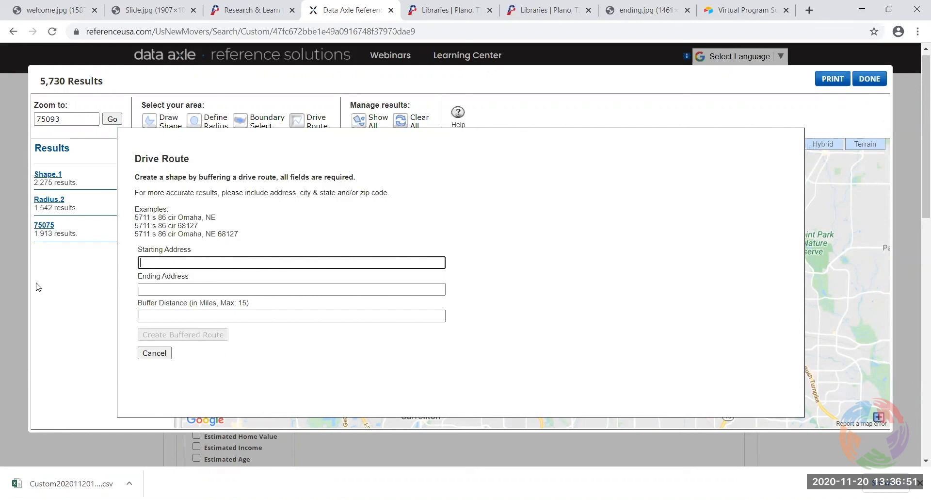
left_click(243, 123)
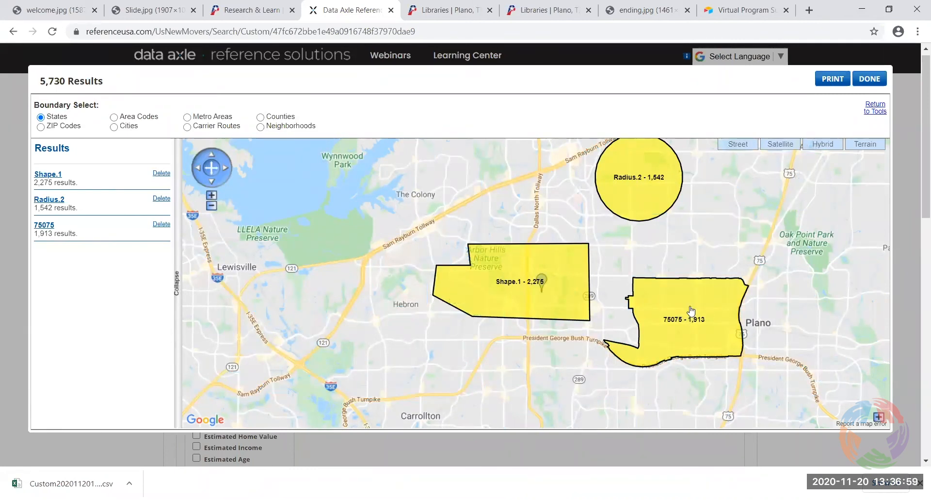
Close the map and limit Housing Type to Single Family
left_click(868, 80)
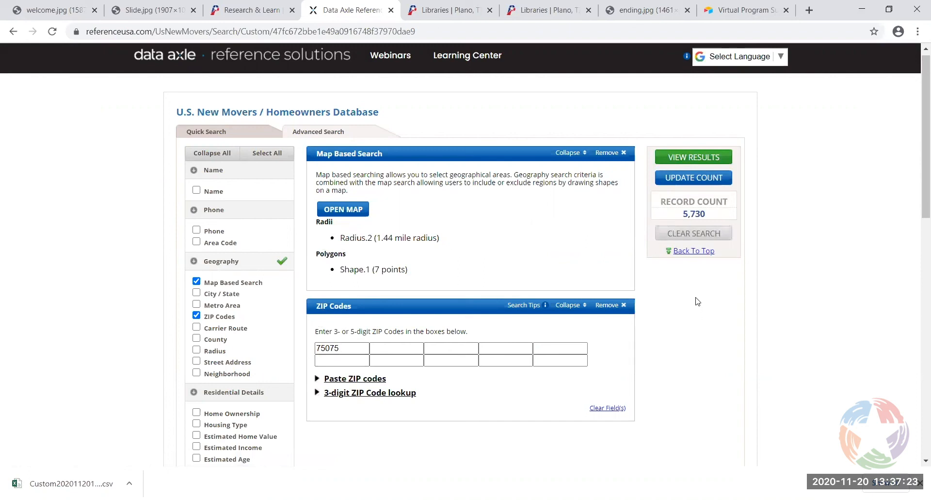
scroll(698, 304, "down", 1)
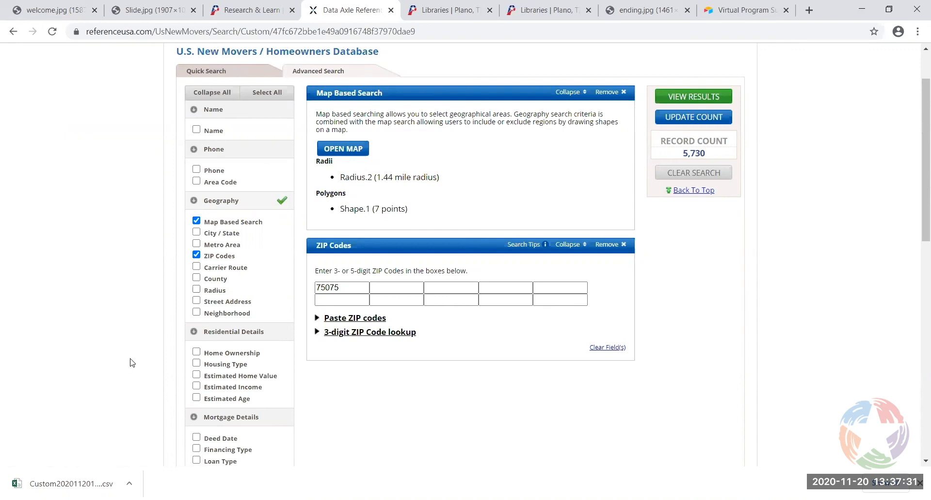
scroll(130, 363, "down", 2)
scroll(133, 363, "up", 2)
scroll(134, 364, "down", 1)
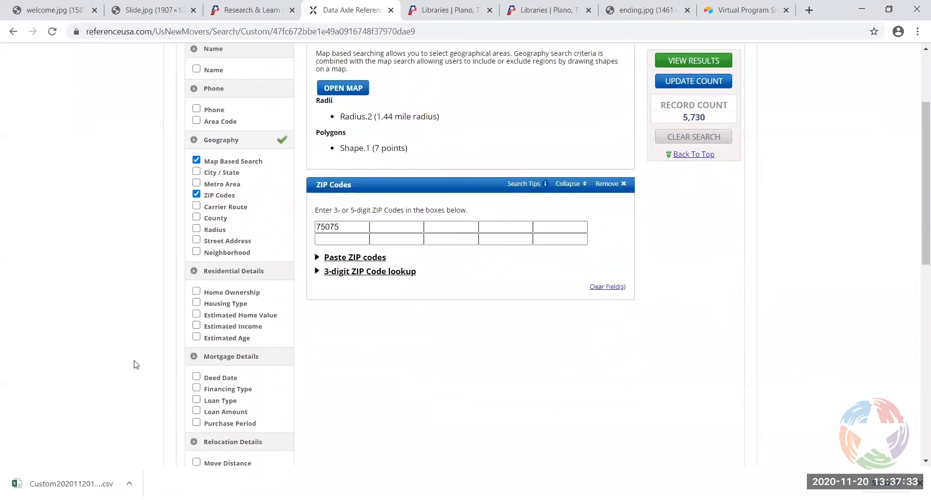
scroll(136, 364, "down", 1)
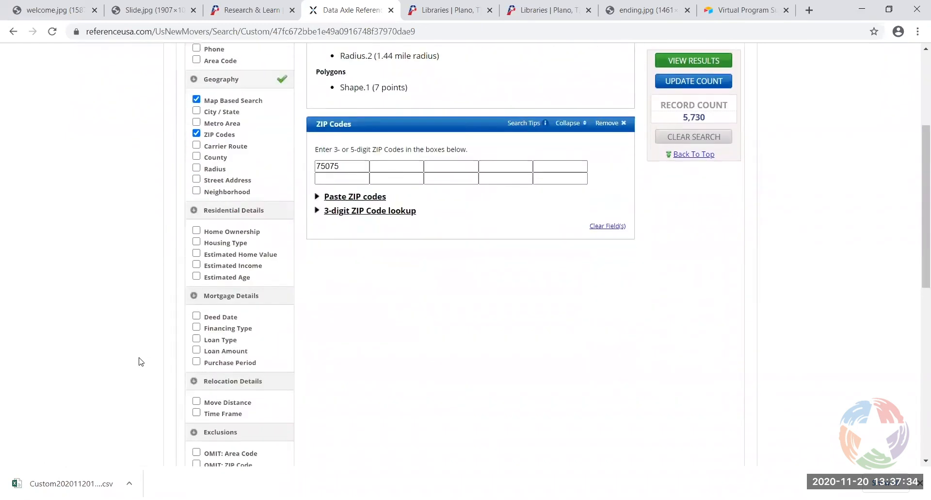
left_click(196, 241)
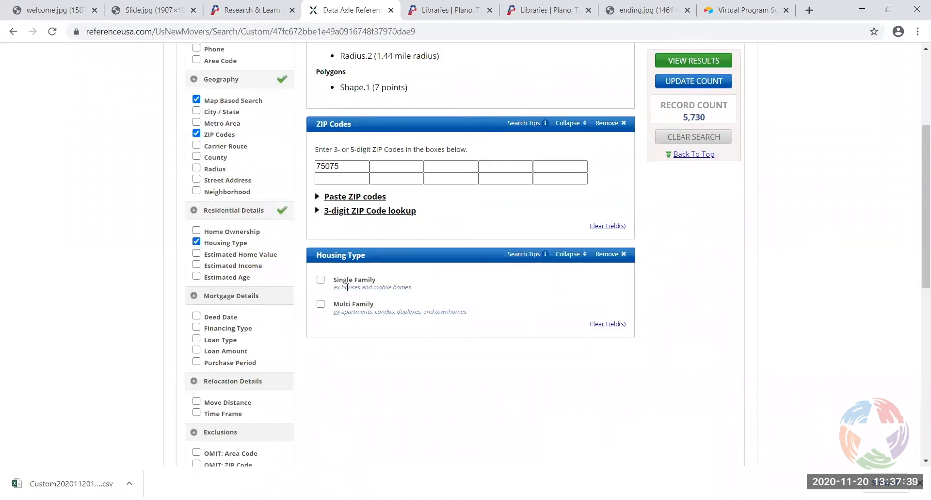
left_click(321, 280)
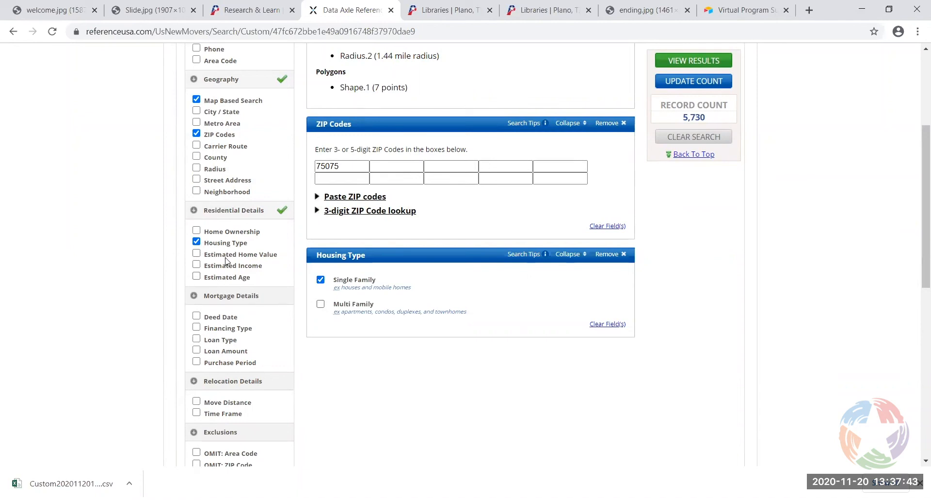
Add Estimated Home Value ranges $150,000–$199,999 and $600,000–$799,999, updating the count to 281
left_click(197, 254)
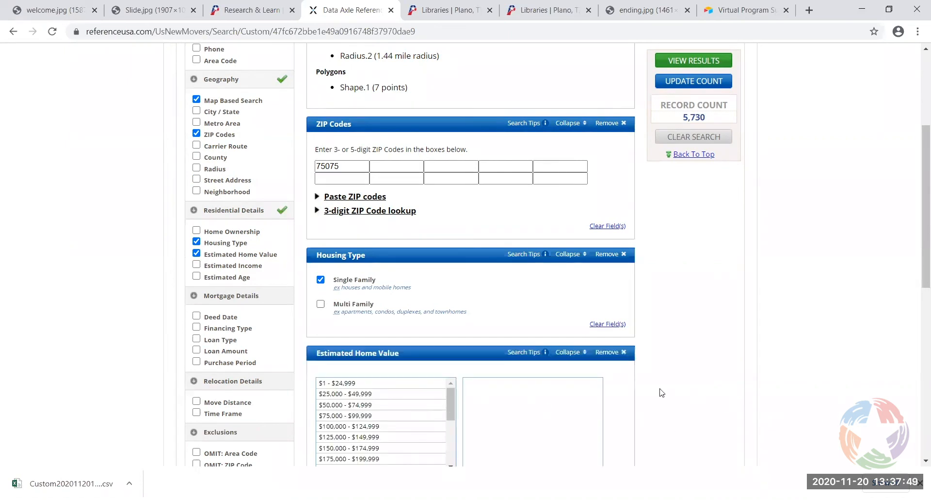
scroll(235, 334, "down", 2)
left_click(340, 326)
left_click(351, 337)
left_click_drag(449, 281, 449, 320)
left_click(359, 317)
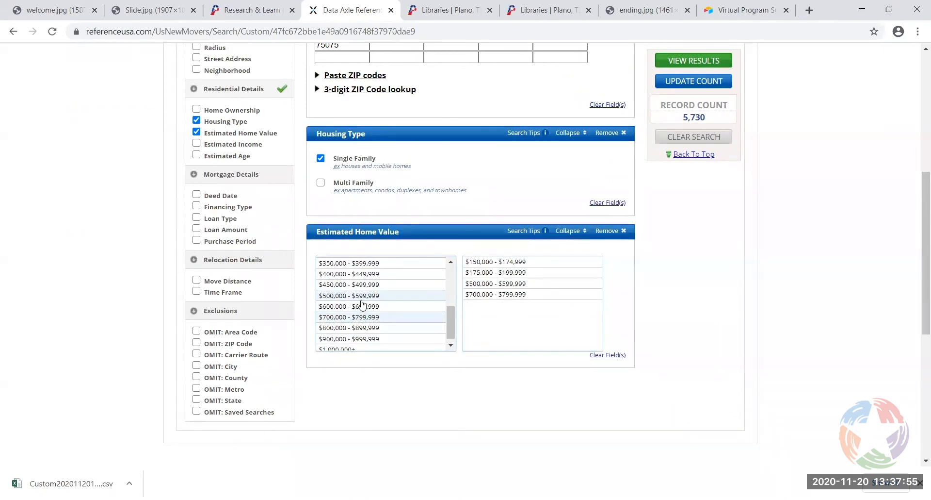
left_click(362, 306)
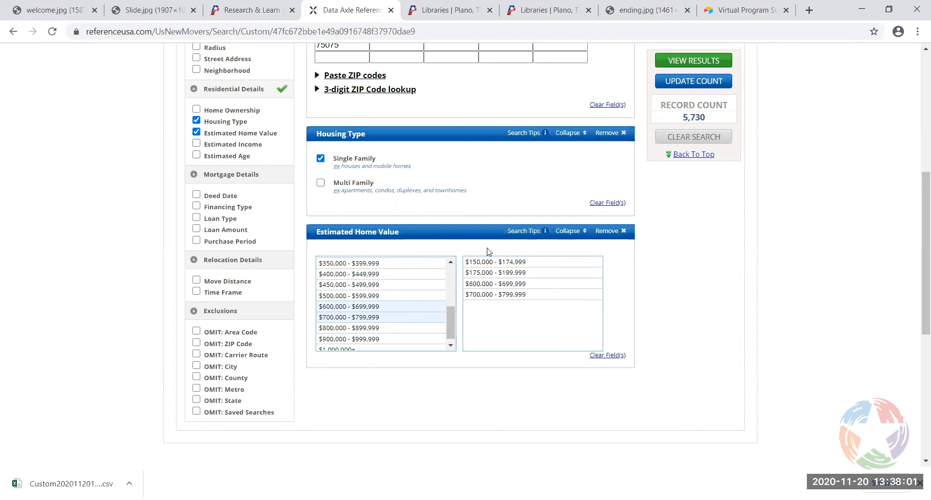
left_click(693, 82)
Add the Estimated Age criterion, then remove it again
left_click(196, 156)
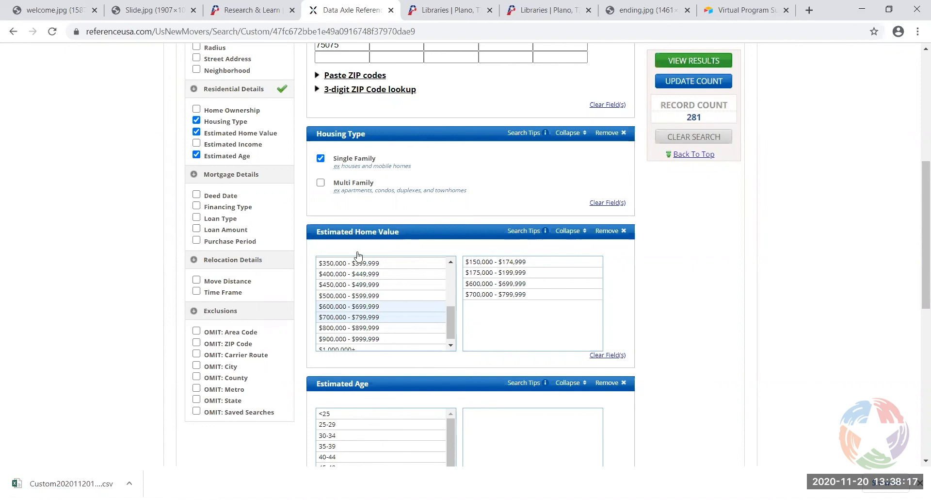
left_click(621, 383)
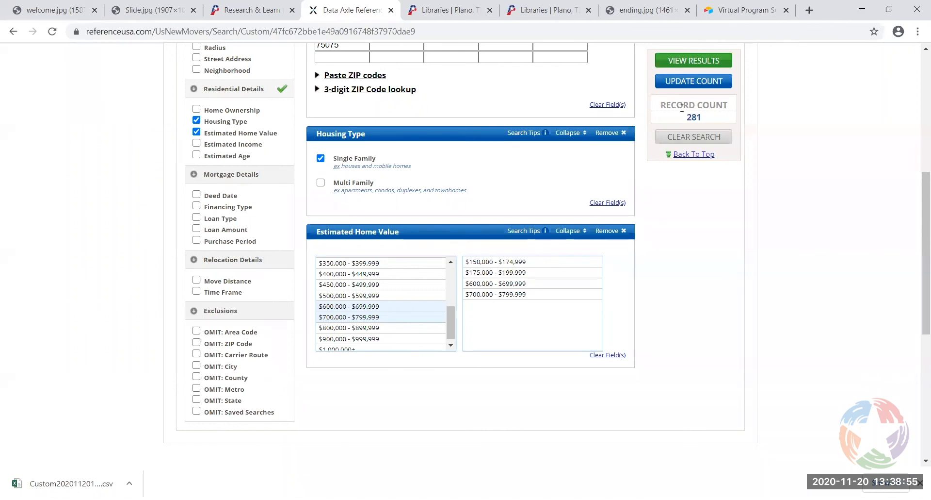
scroll(658, 371, "up", 2)
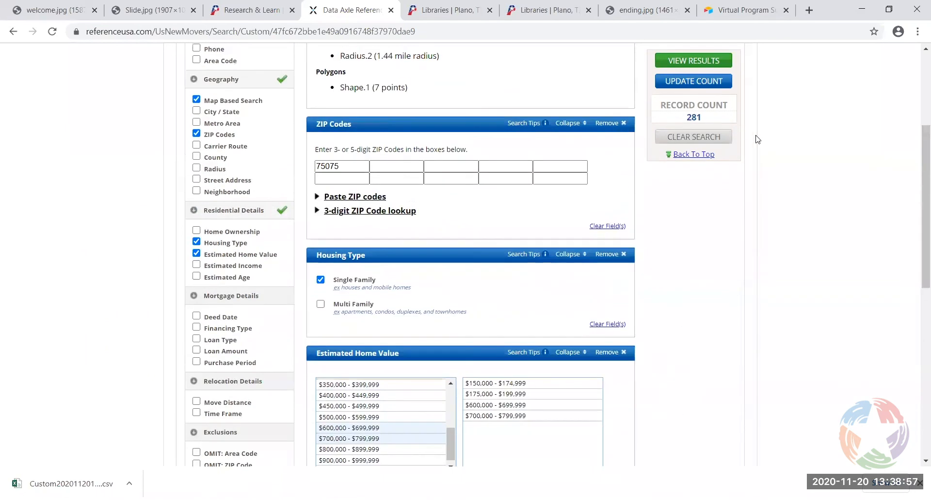
View the 281 results and open the first household's detailed record
left_click(691, 61)
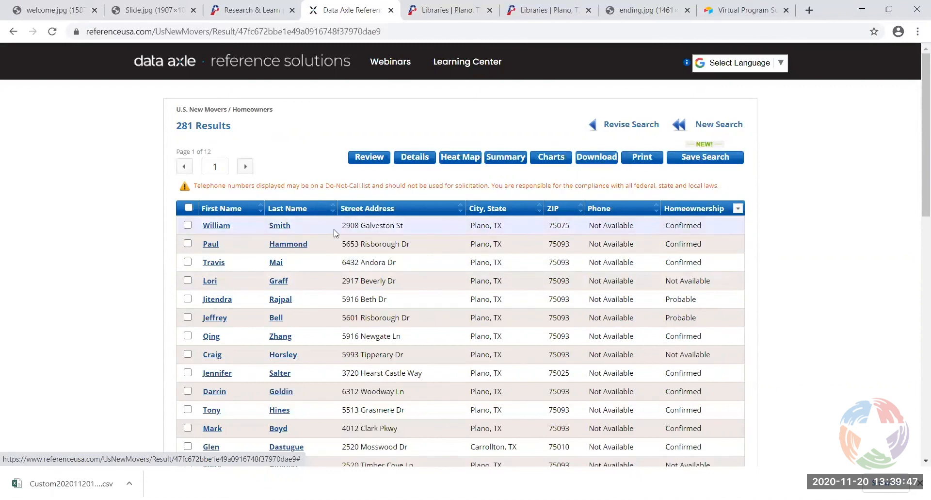
left_click(282, 226)
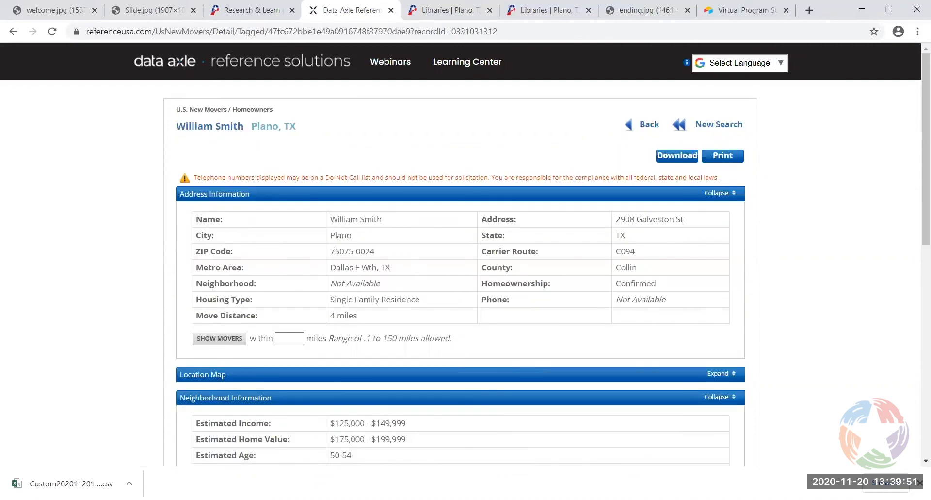
Scroll the mover record down to Neighborhood Information, then go back to the results list
scroll(336, 248, "down", 4)
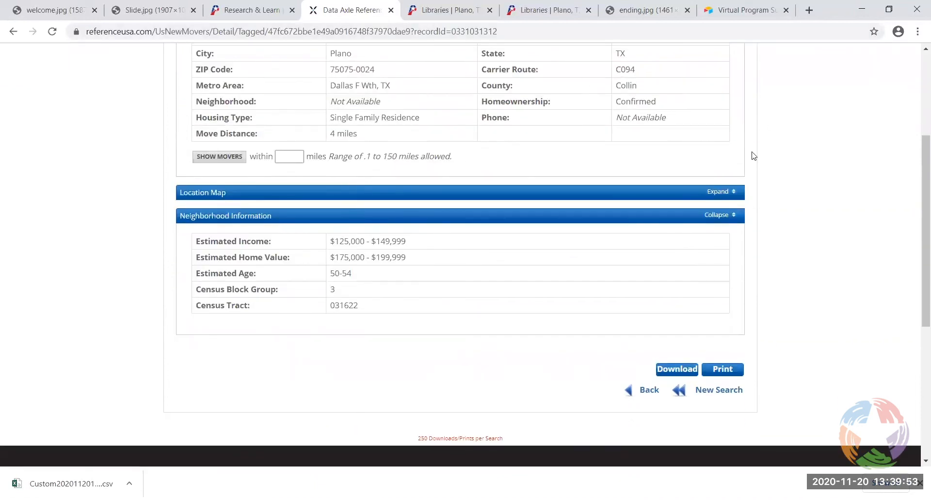
scroll(761, 166, "down", 1)
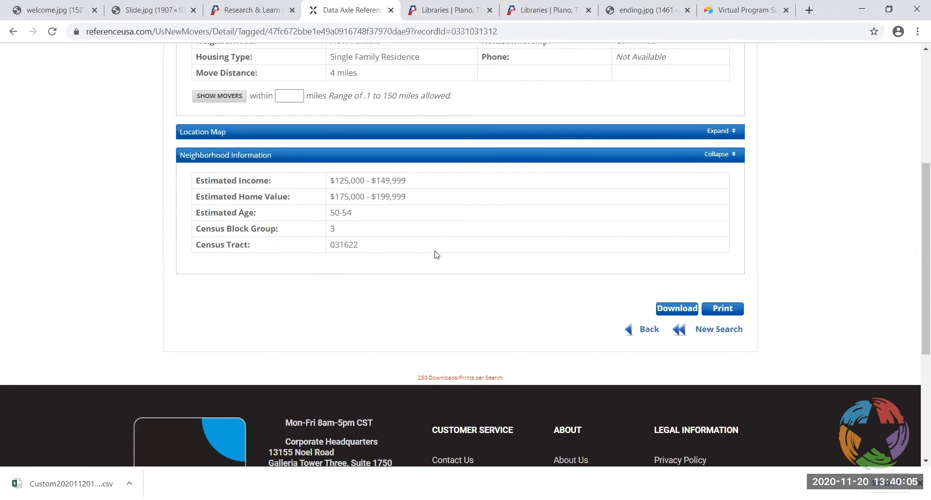
scroll(446, 260, "up", 3)
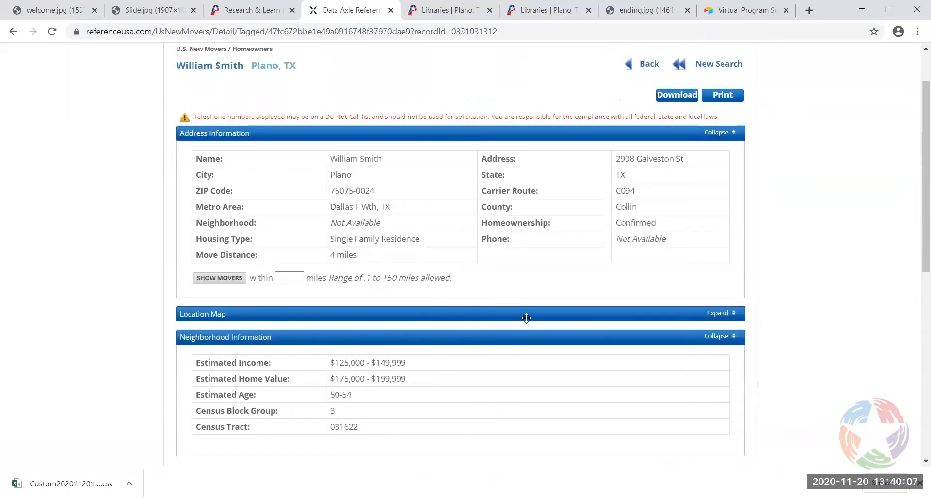
scroll(844, 303, "down", 3)
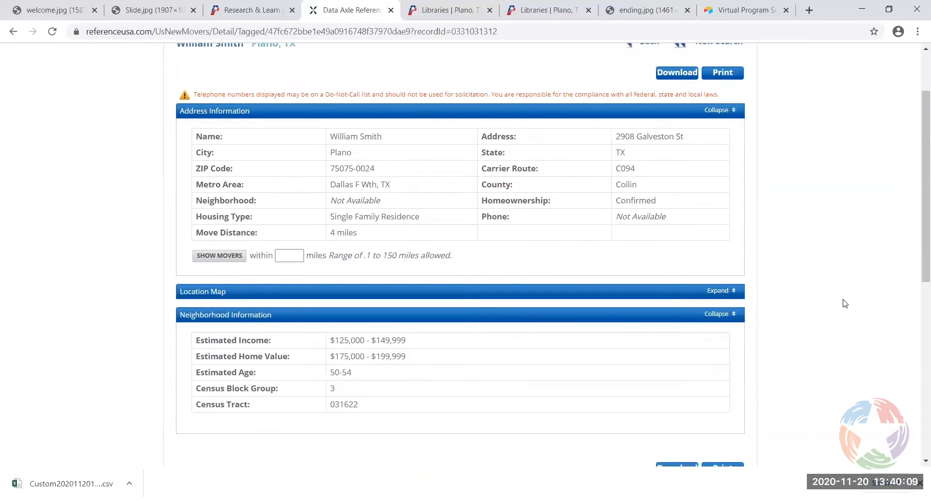
scroll(843, 302, "up", 5)
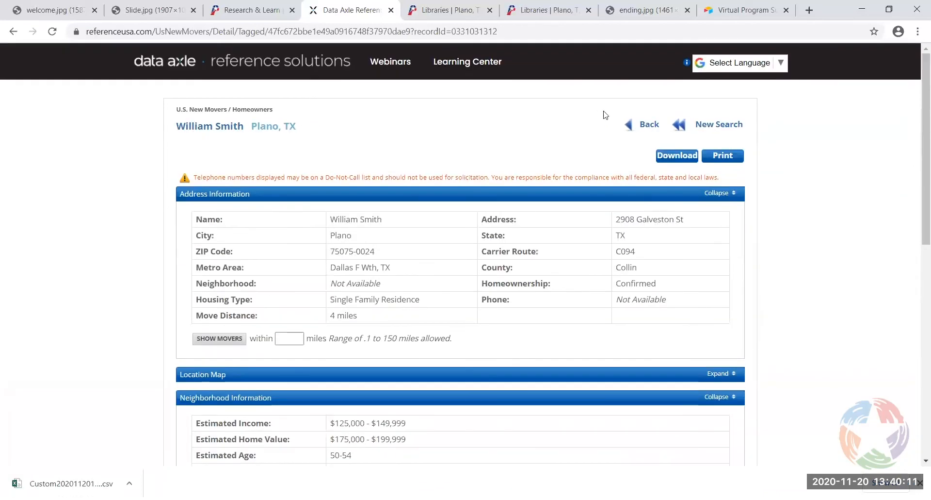
left_click(649, 124)
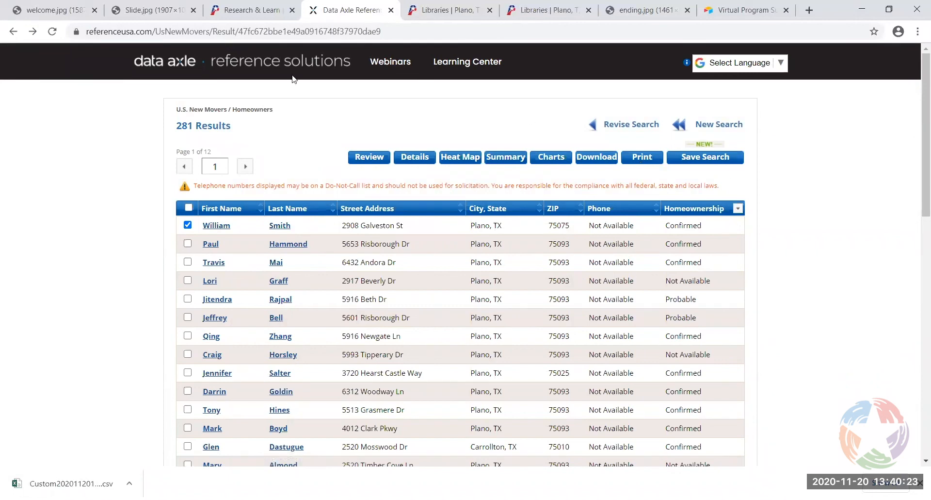
Open U.S. Consumers / Lifestyles from the home page and switch to its Advanced Search (298,740,086 records)
left_click(279, 64)
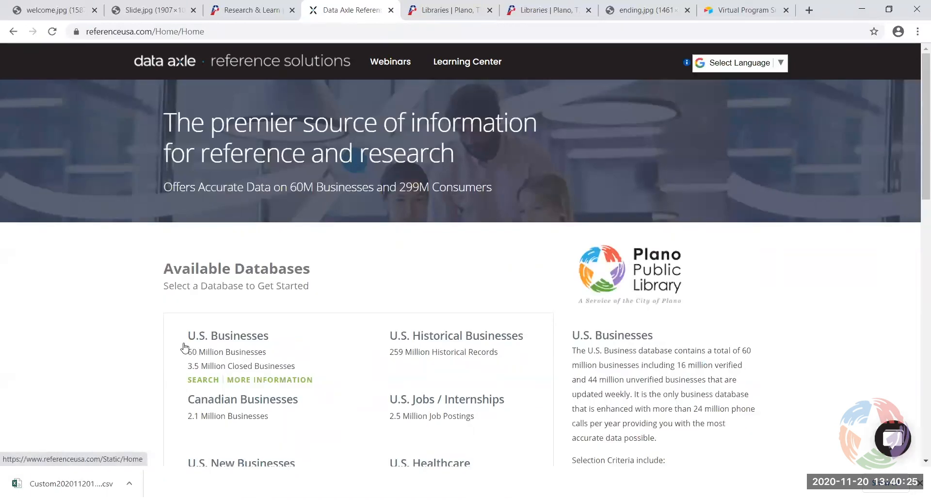
scroll(76, 353, "down", 4)
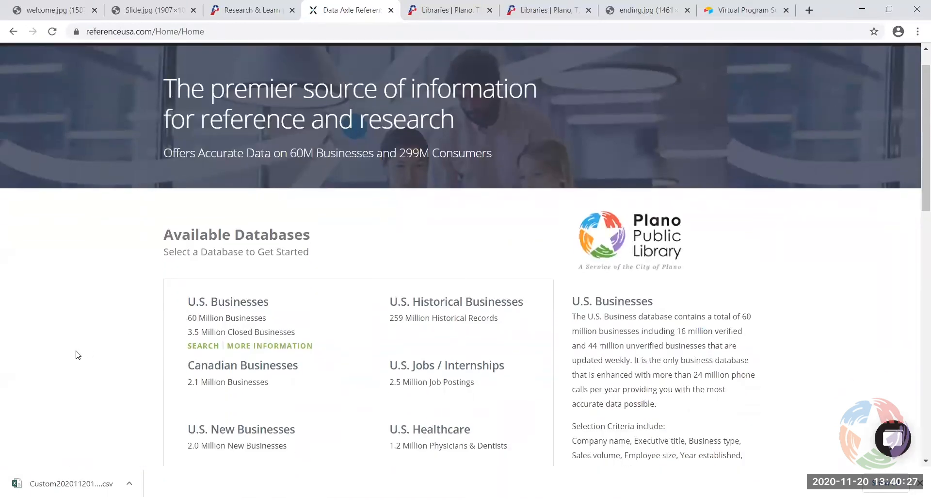
scroll(75, 354, "down", 3)
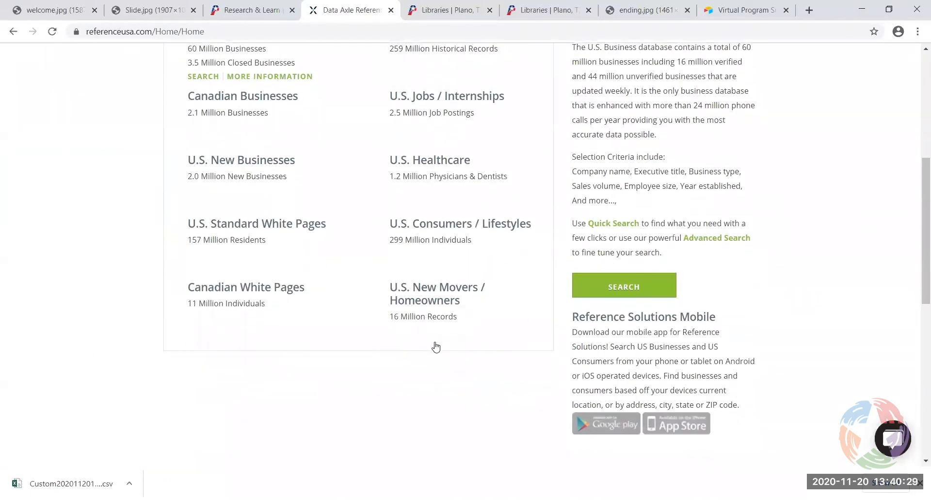
left_click(427, 228)
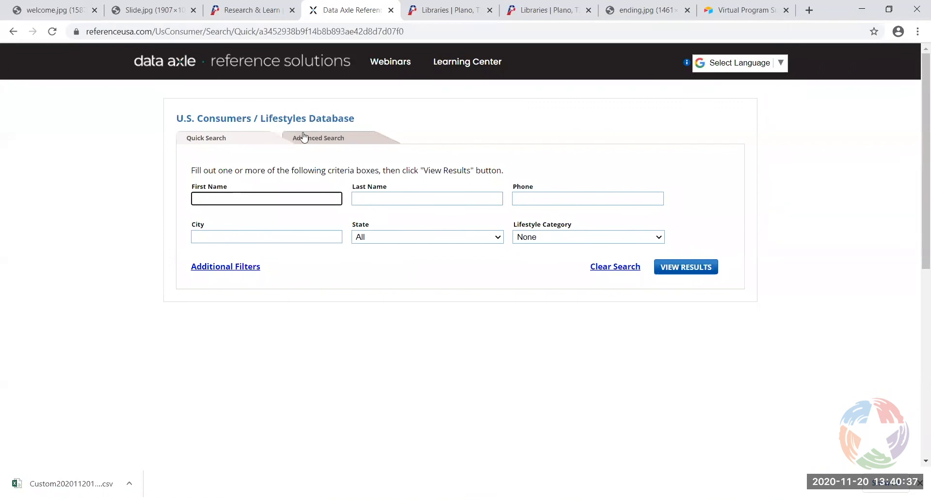
left_click(323, 140)
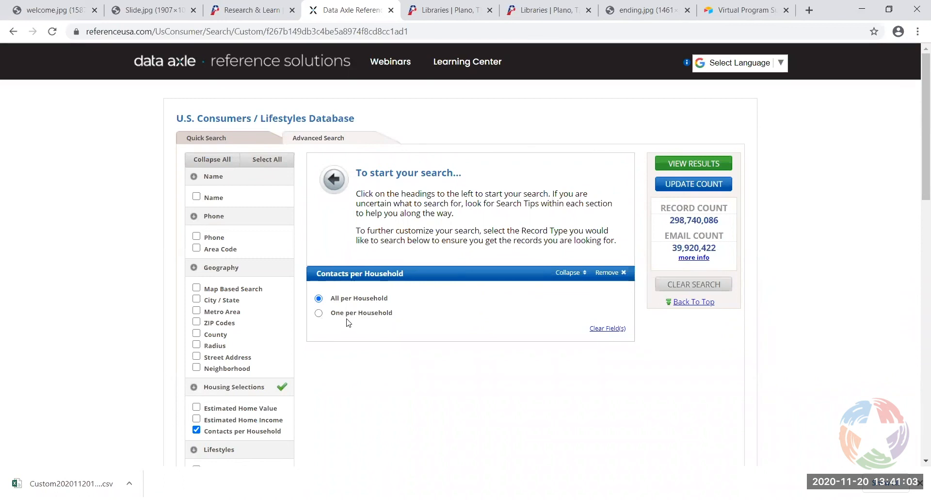
Add Neighborhood as a geography criterion with state Texas and metro area Dallas F Wth, TX
scroll(137, 313, "down", 3)
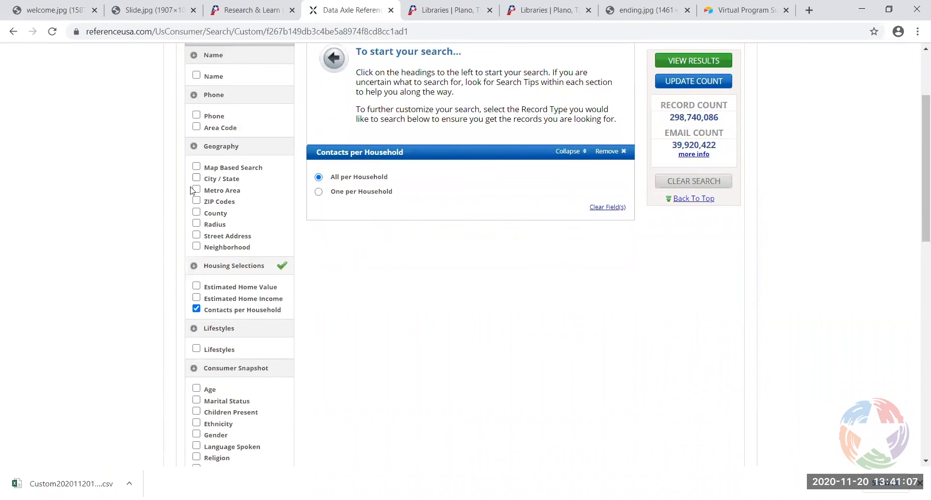
left_click(197, 246)
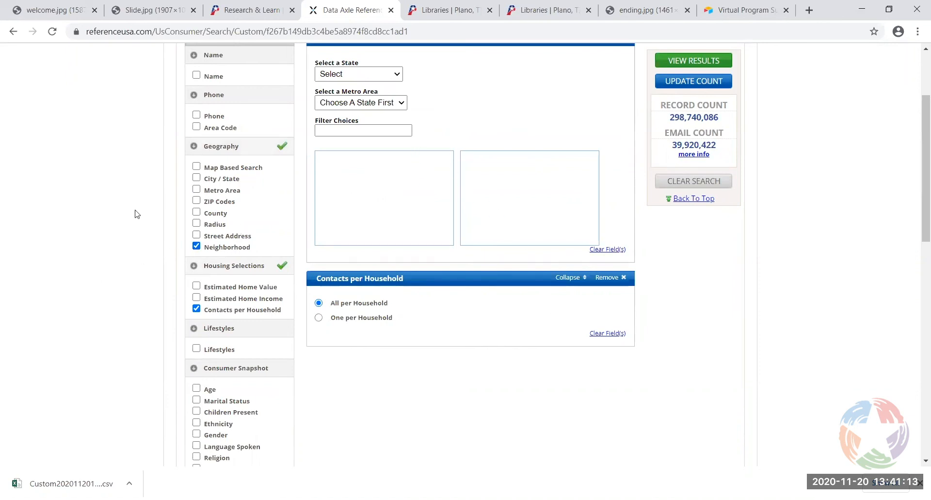
left_click(694, 199)
left_click(401, 137)
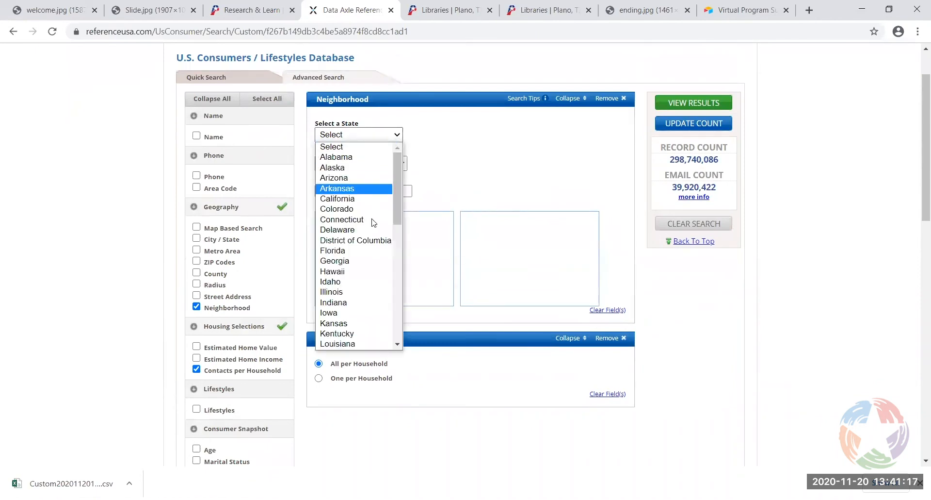
left_click_drag(400, 192, 394, 300)
left_click(354, 279)
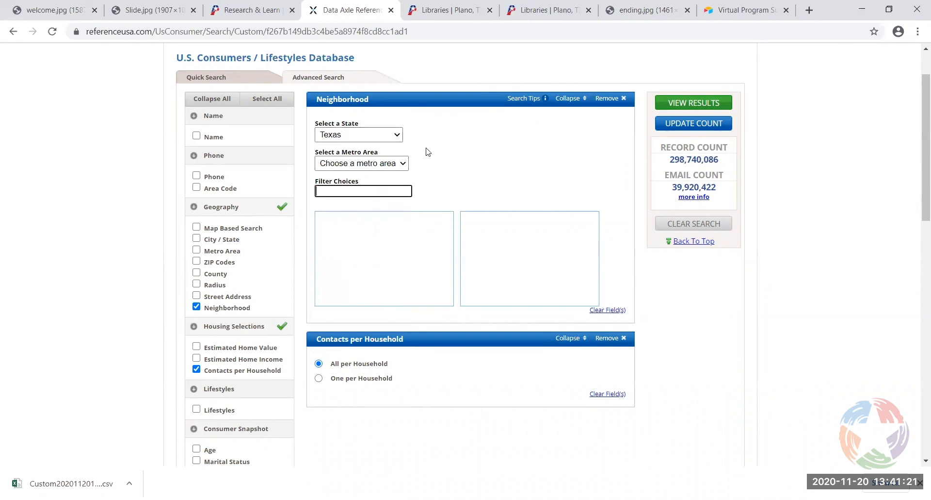
left_click(403, 164)
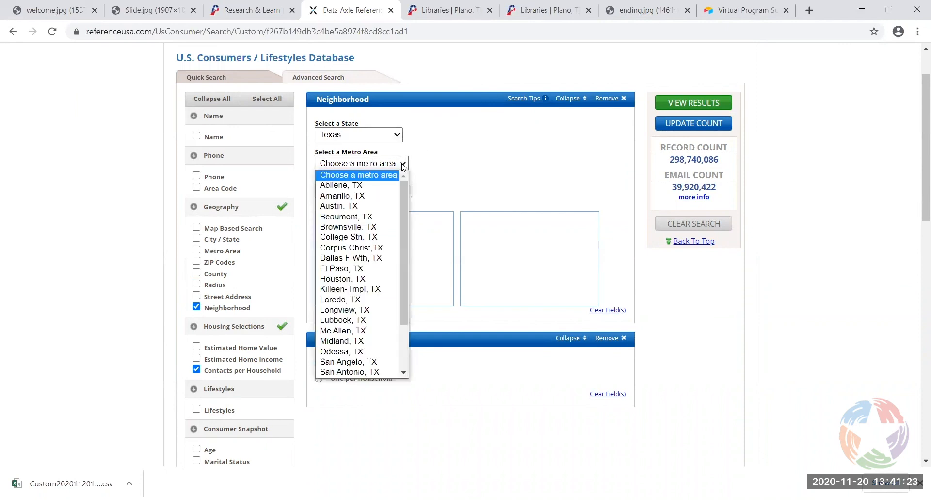
left_click(356, 259)
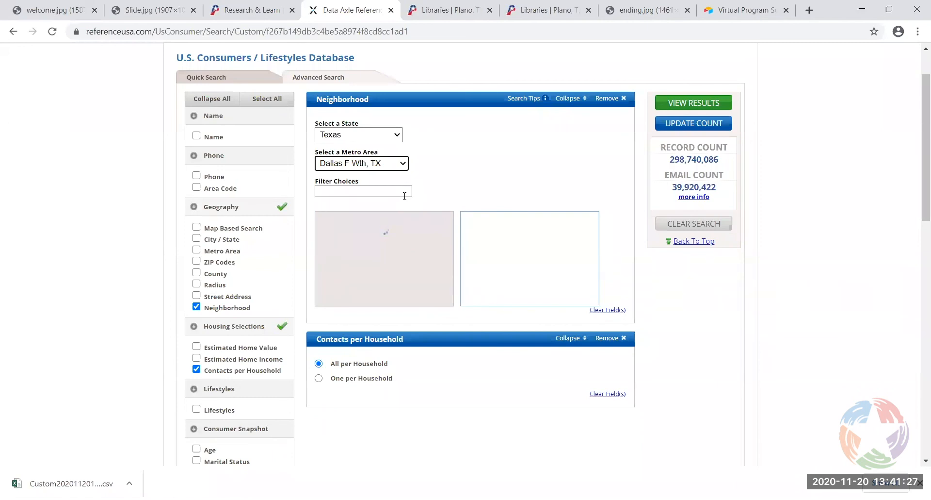
left_click(405, 195)
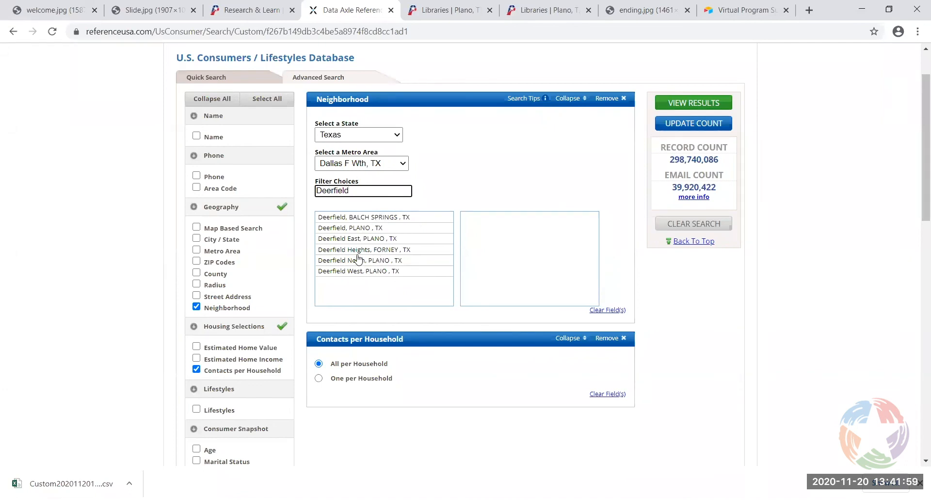
Select Deerfield, Deerfield North, West and East in Plano and update the count to 3,462
left_click(339, 229)
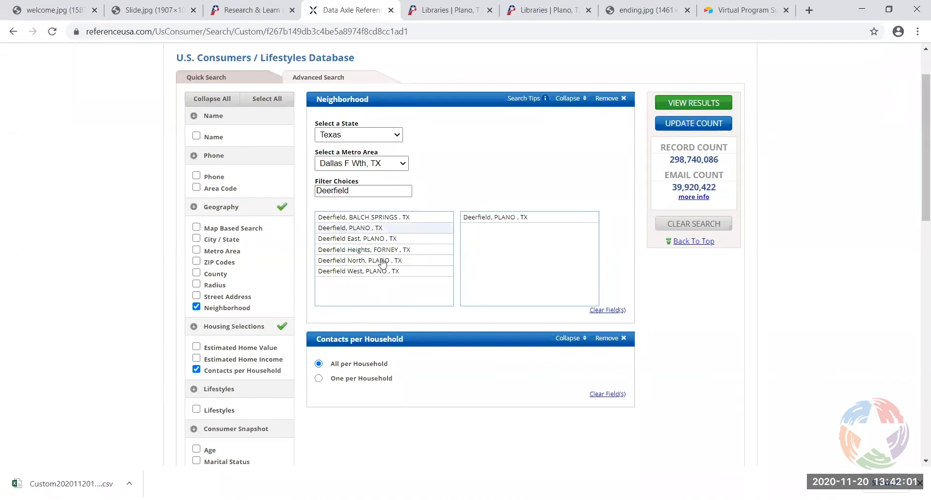
left_click(361, 260)
left_click(353, 275)
left_click(369, 240)
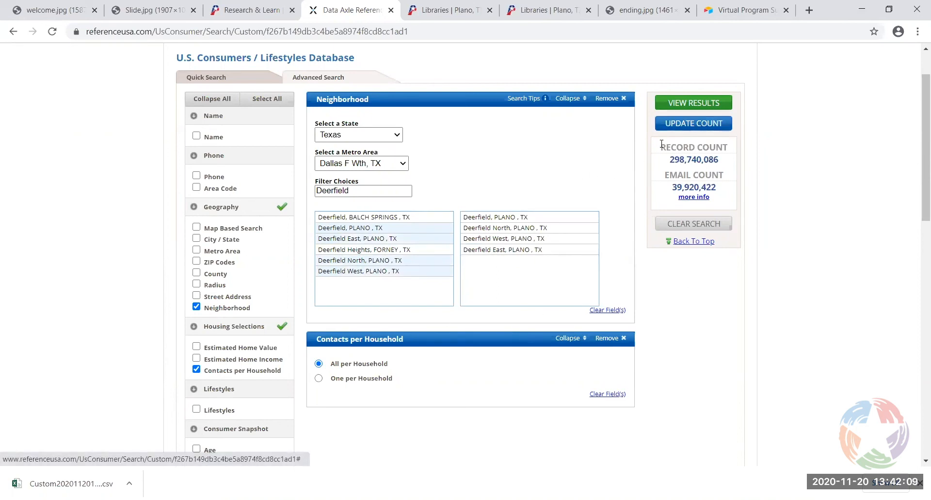
left_click(697, 123)
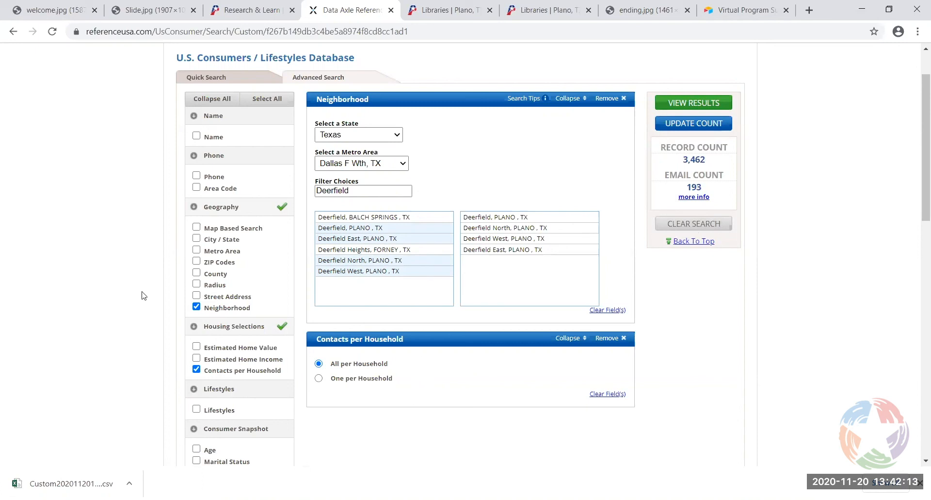
scroll(145, 296, "down", 4)
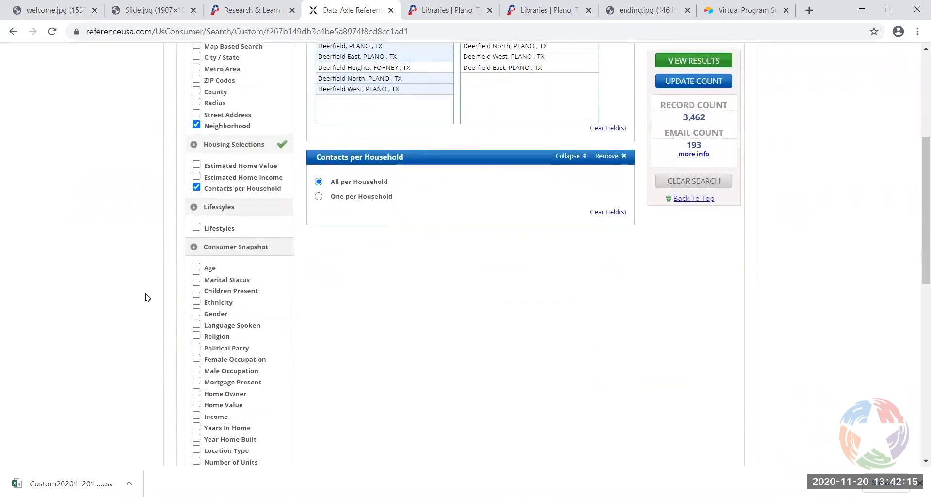
scroll(167, 243, "down", 1)
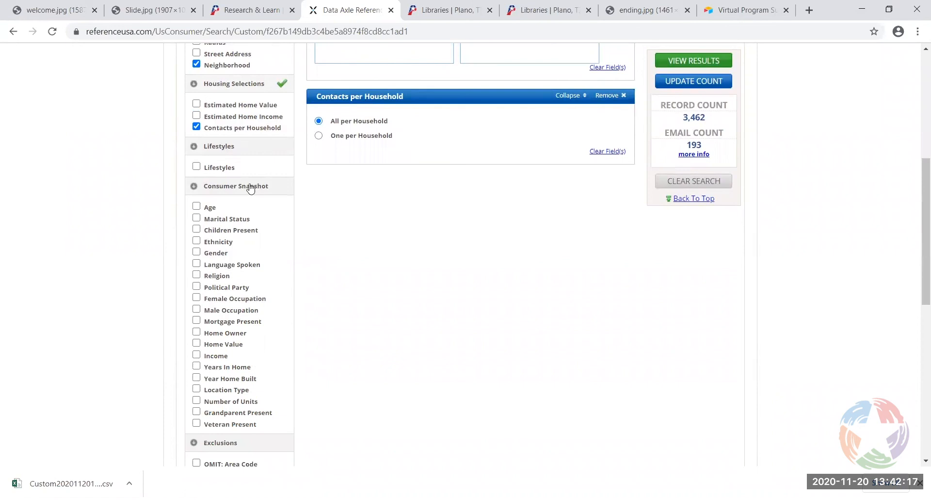
left_click(196, 166)
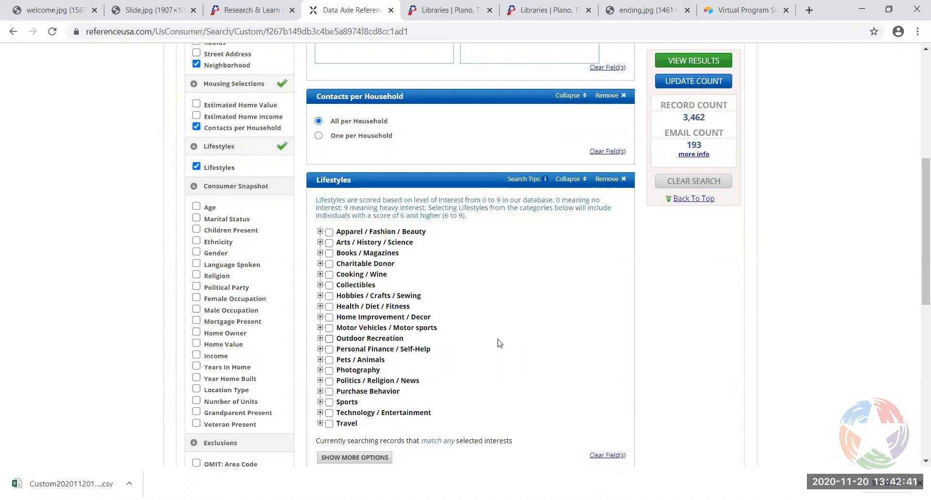
left_click(196, 167)
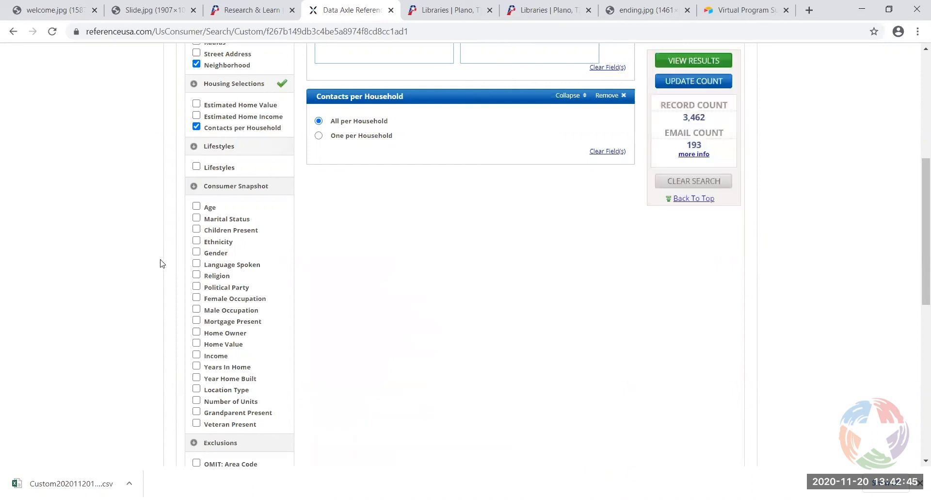
scroll(161, 263, "down", 1)
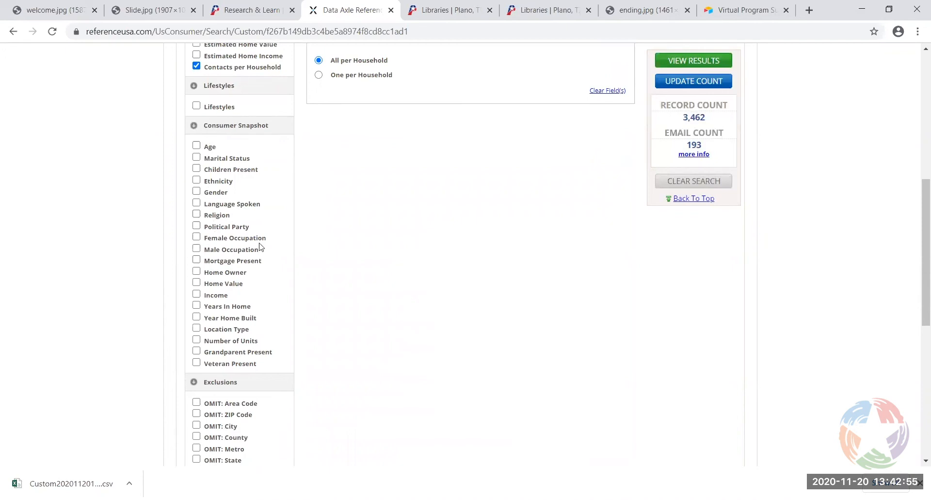
Add Home Value criteria covering the ranges from $400,000 to $899,999
left_click(197, 283)
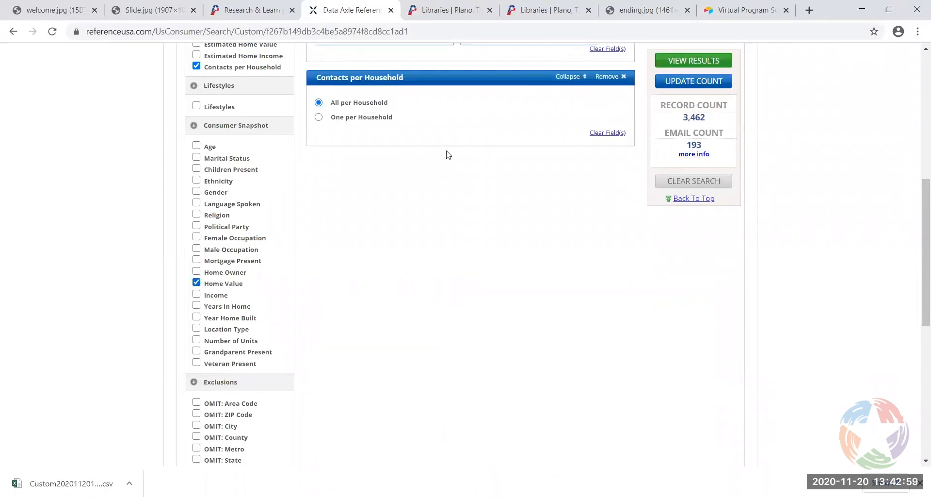
left_click(370, 256)
left_click_drag(451, 212, 448, 254)
left_click(422, 214)
left_click(358, 188)
left_click(358, 198)
left_click(358, 210)
left_click(353, 220)
left_click(353, 231)
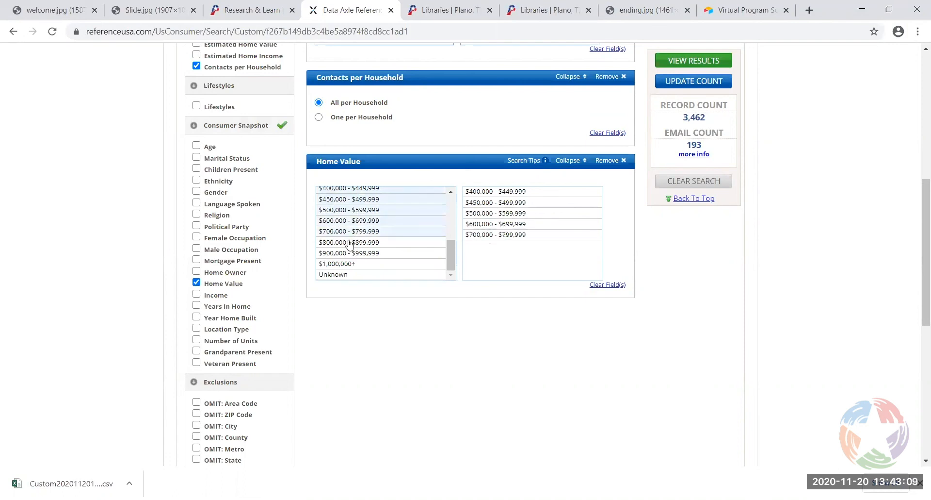
left_click(350, 242)
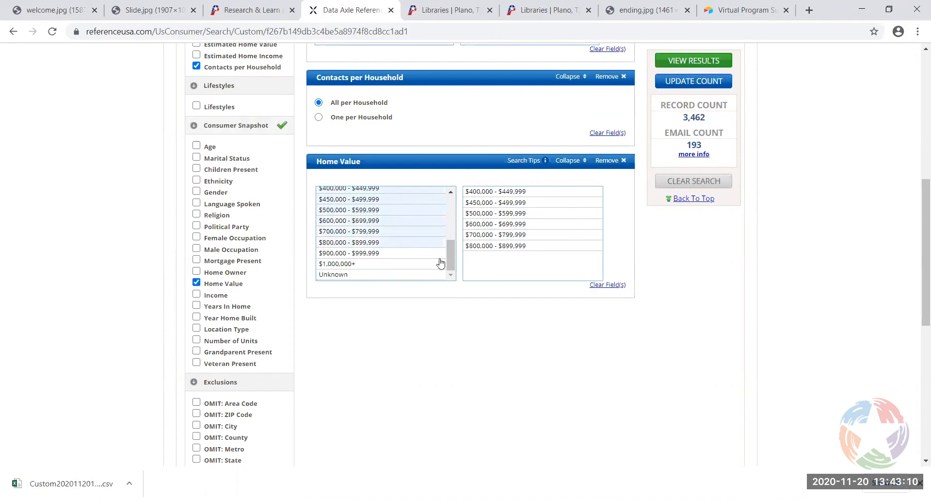
Add Years In Home criteria for 8 through 16 years
left_click(197, 305)
left_click_drag(450, 359, 450, 364)
left_click(347, 394)
left_click(334, 405)
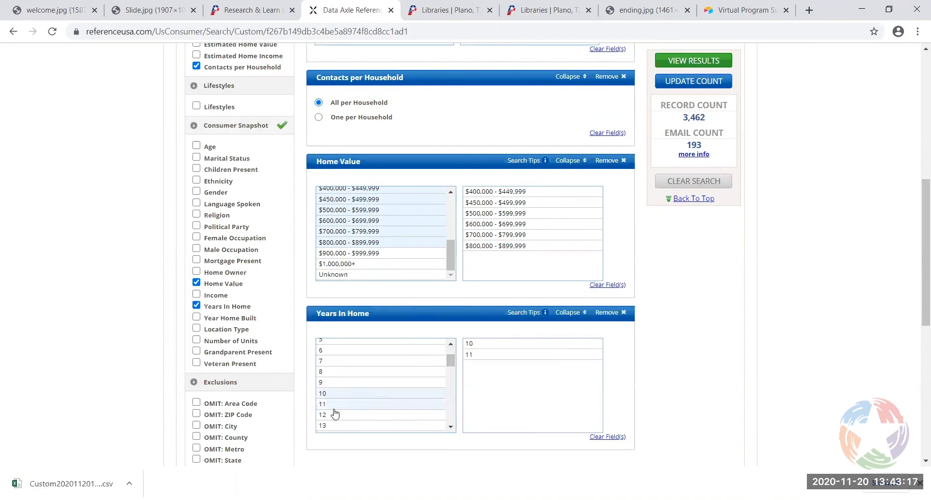
left_click(335, 414)
left_click_drag(452, 363, 451, 369)
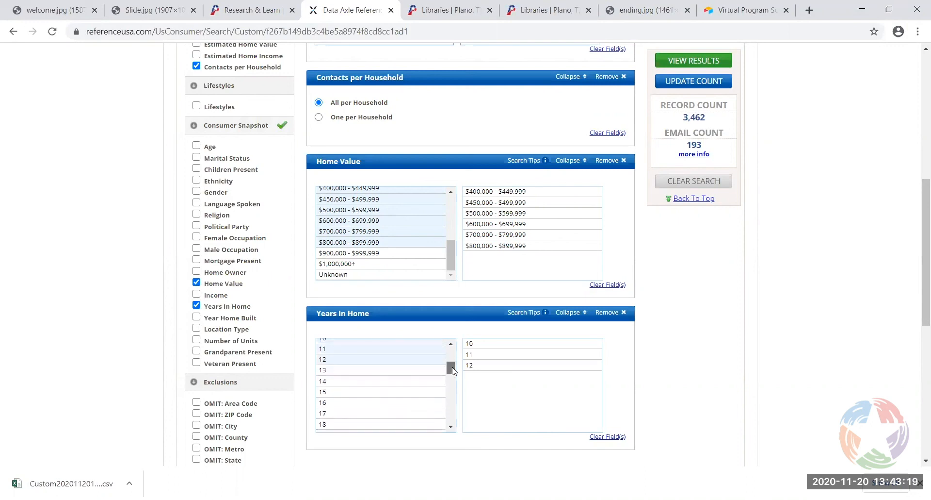
left_click(351, 372)
left_click(348, 383)
left_click(345, 392)
left_click(345, 403)
left_click_drag(451, 368, 451, 357)
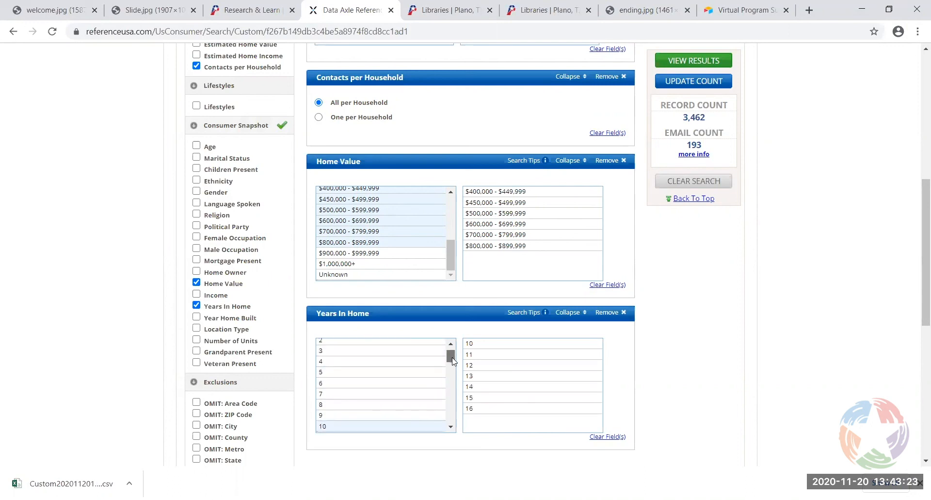
left_click(368, 415)
left_click(364, 405)
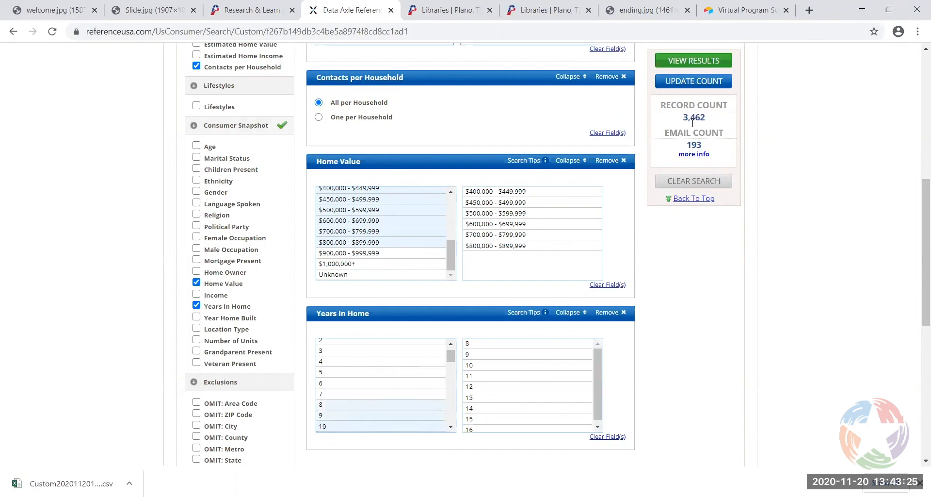
Update the count to 1,057 records and view the results
left_click(699, 90)
scroll(694, 334, "up", 4)
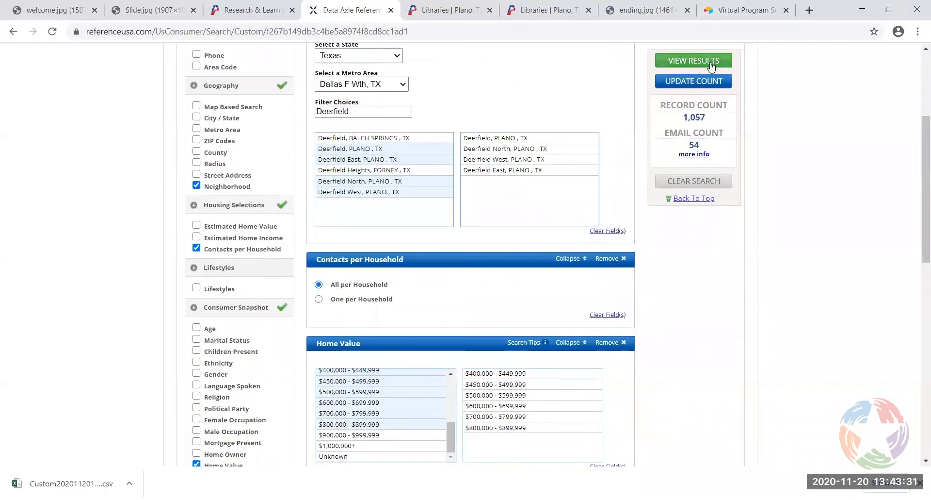
left_click(668, 60)
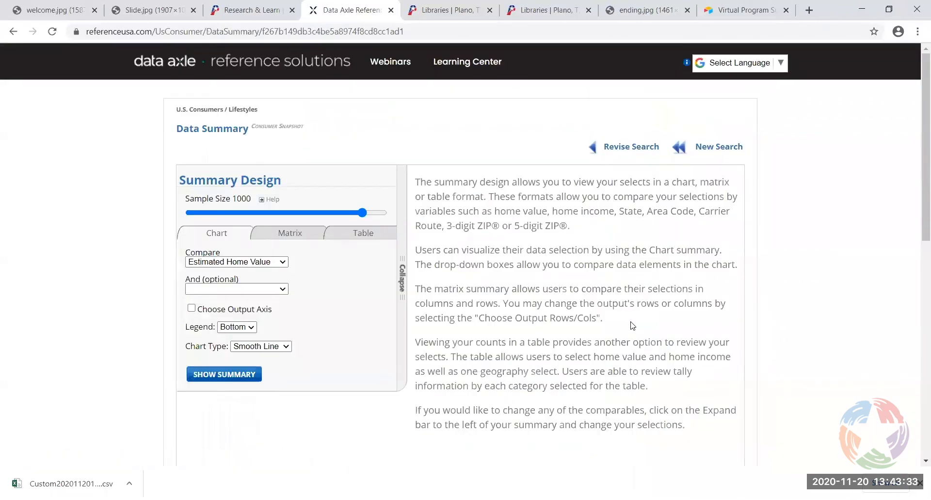
Reload the results and show a Data Summary chart comparing records by Estimated Home Value
scroll(791, 266, "down", 6)
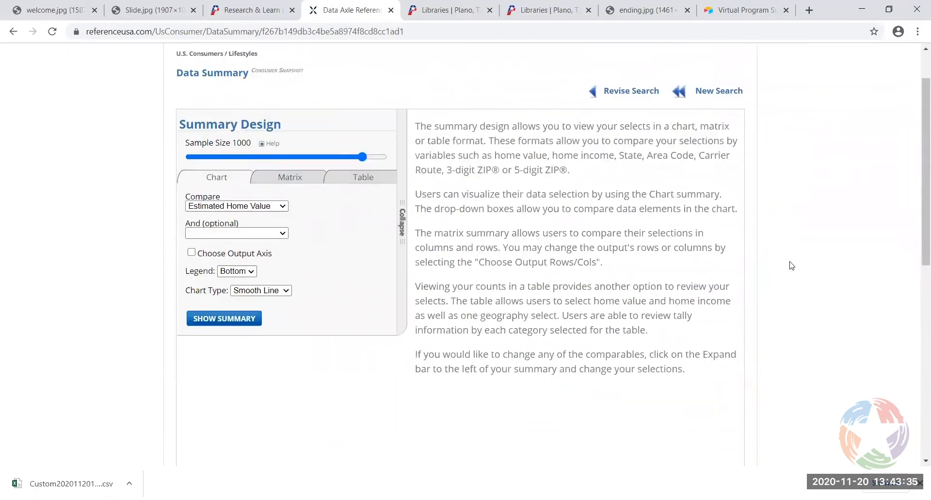
scroll(790, 266, "up", 6)
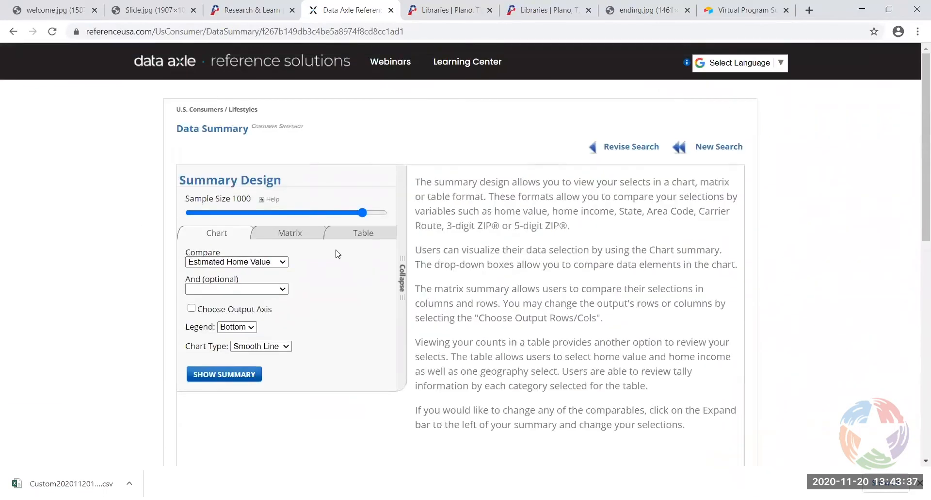
left_click(13, 31)
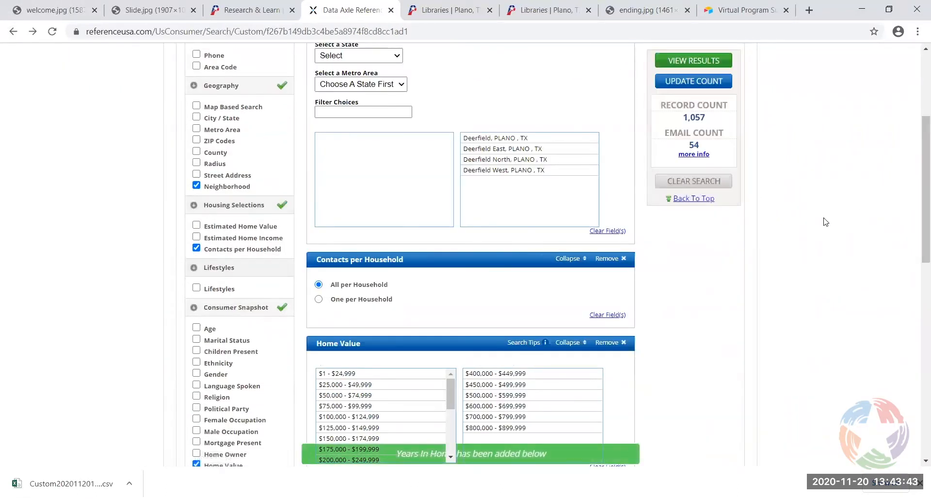
left_click(698, 61)
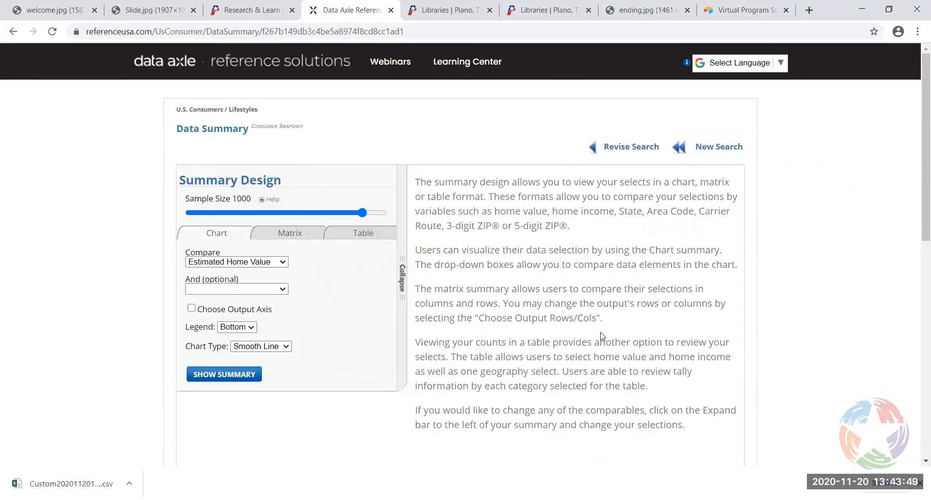
scroll(150, 288, "down", 1)
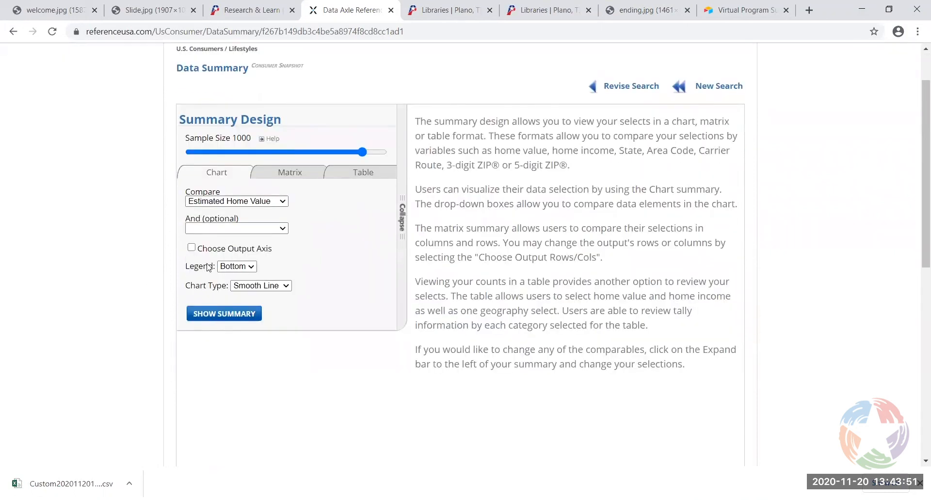
left_click(225, 314)
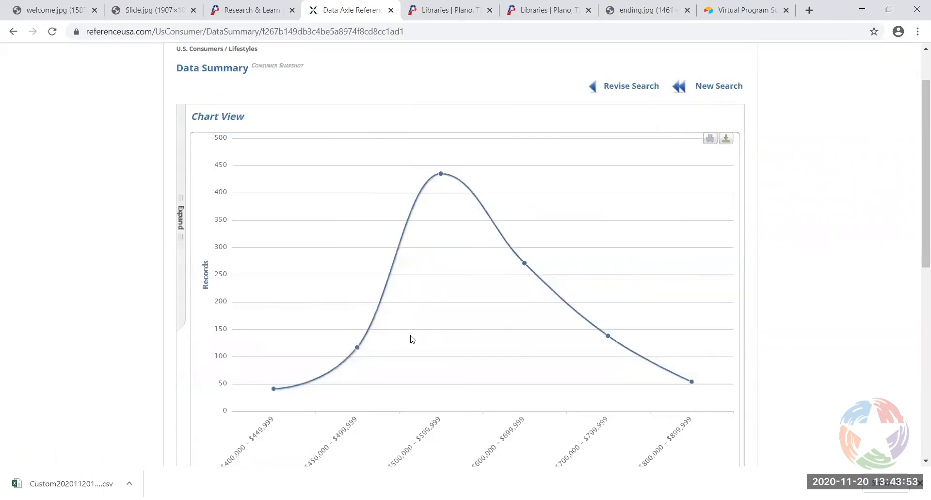
scroll(917, 354, "down", 7)
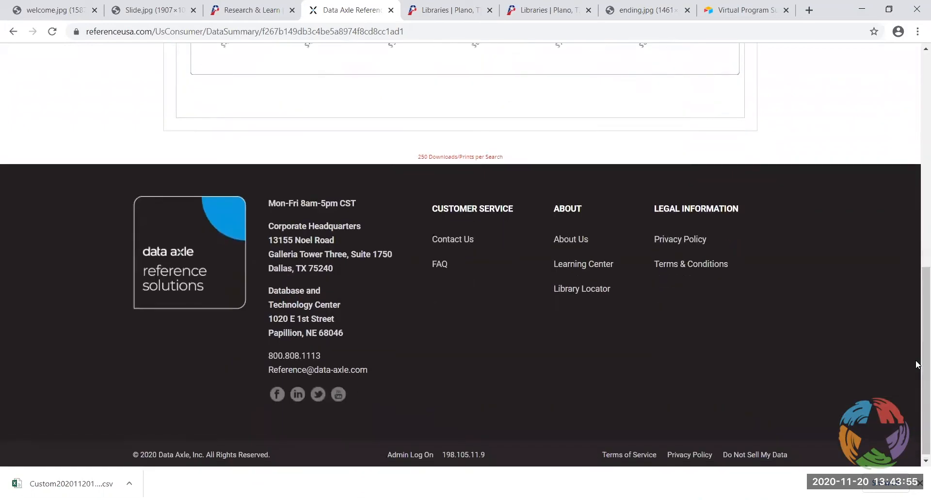
scroll(914, 364, "up", 7)
scroll(112, 242, "up", 2)
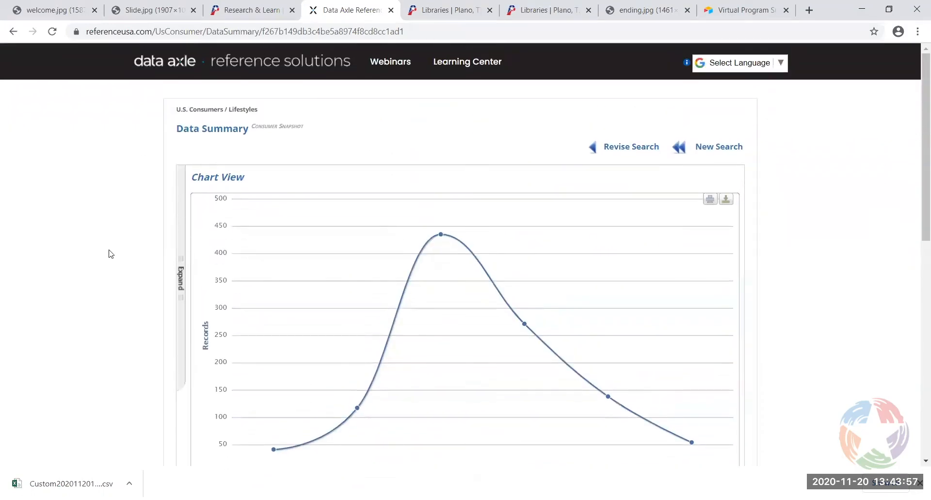
Leave the chart, return to the Reference Solutions home page, then switch to the Libraries | Plano tab
left_click(14, 32)
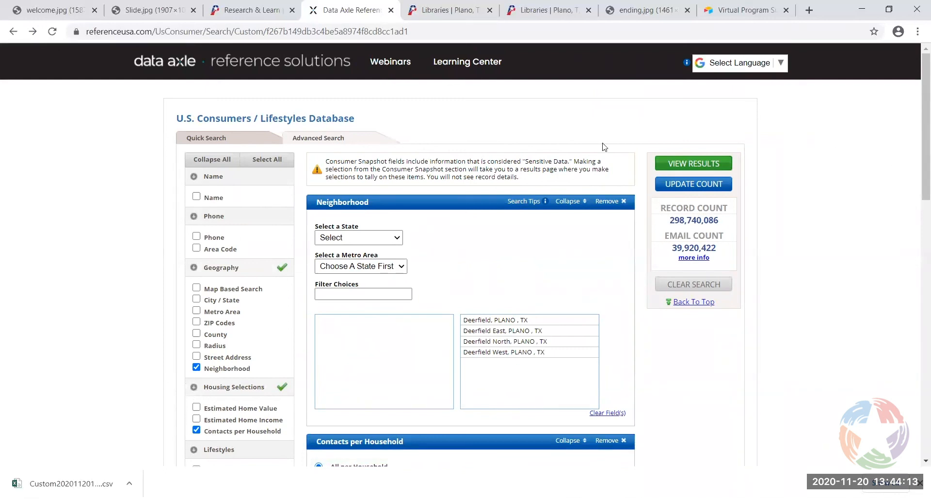
left_click(500, 61)
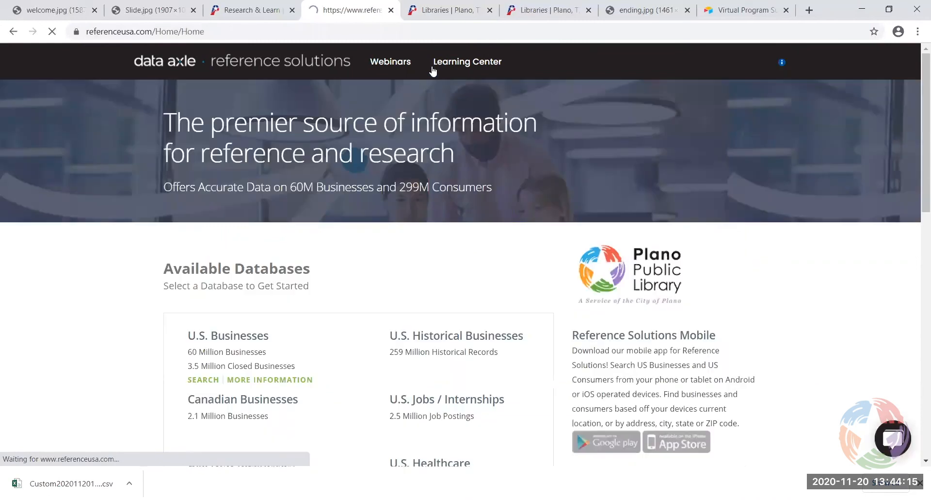
left_click(484, 15)
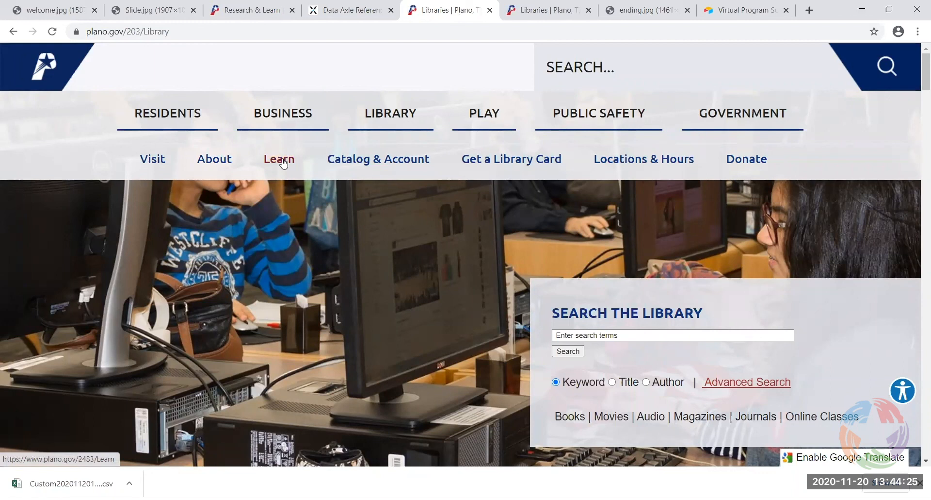
Browse the Help From A Librarian / Suggest an Item page, then return to Reference Solutions
left_click(215, 160)
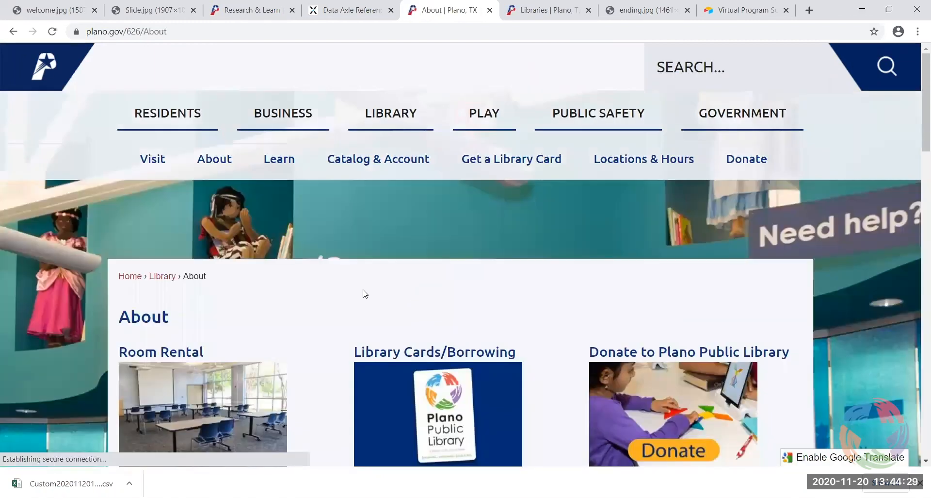
scroll(365, 293, "down", 8)
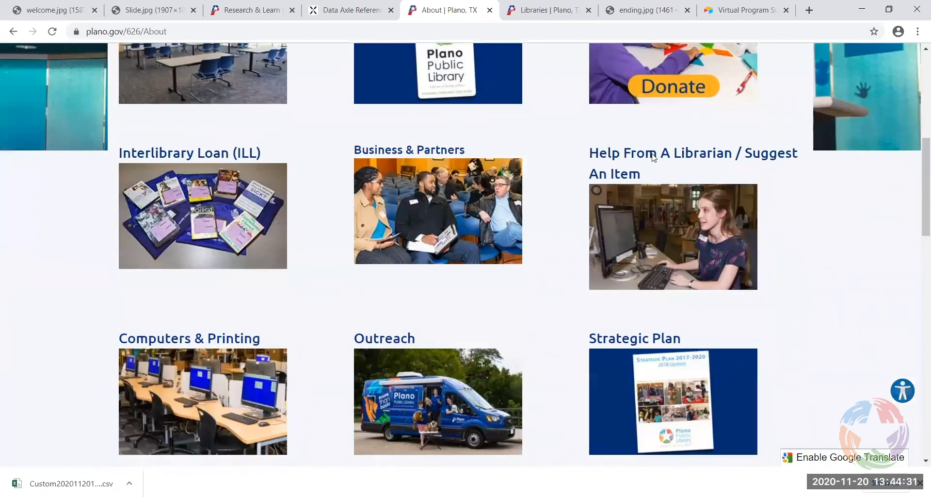
left_click(671, 246)
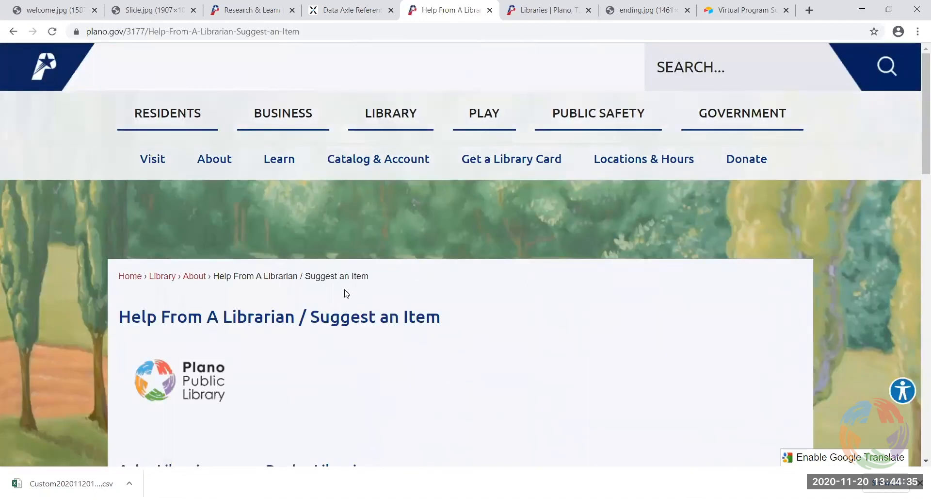
scroll(352, 359, "down", 5)
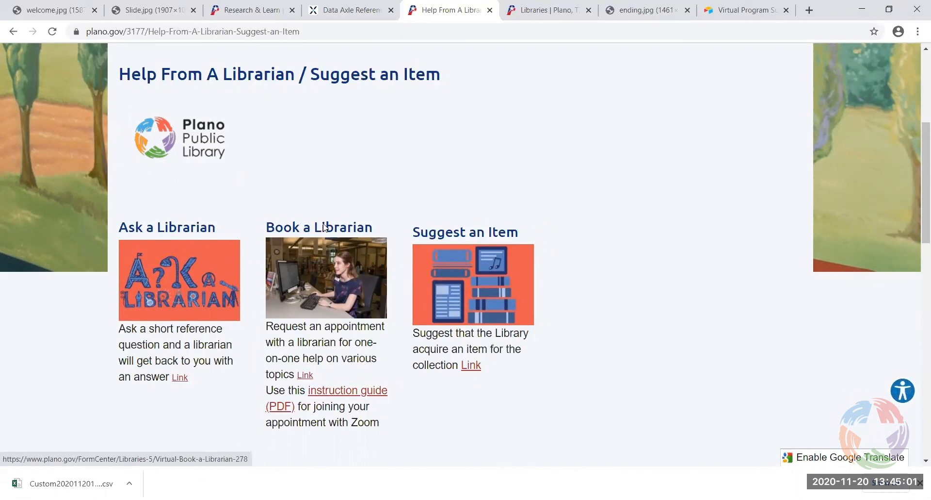
scroll(323, 226, "up", 2)
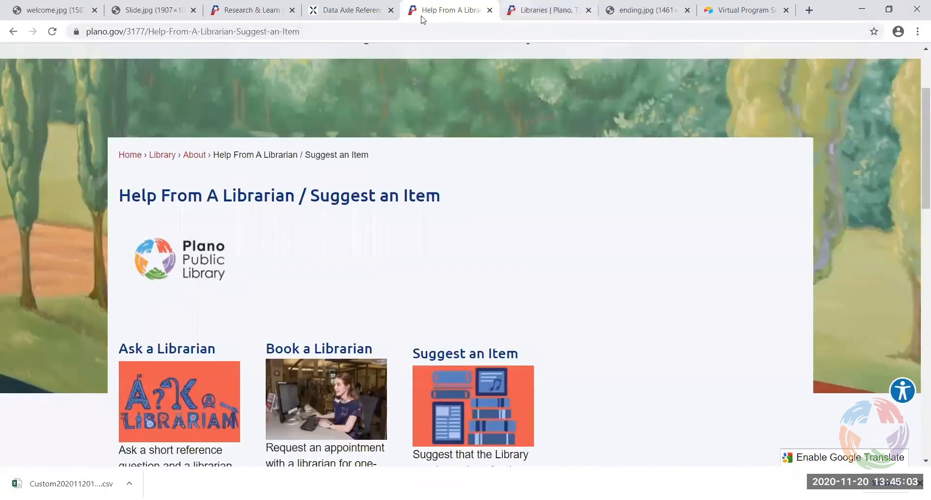
left_click(363, 9)
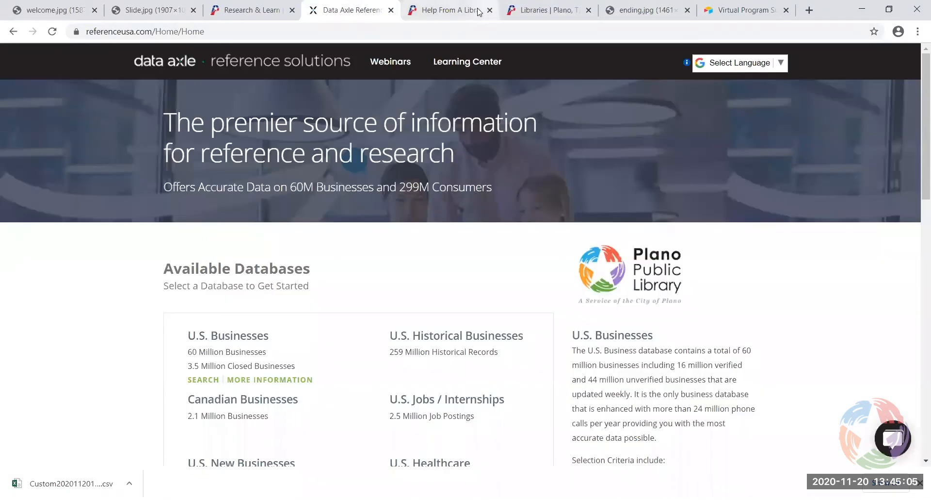
Switch to the Plano library site and browse its About page
left_click(545, 11)
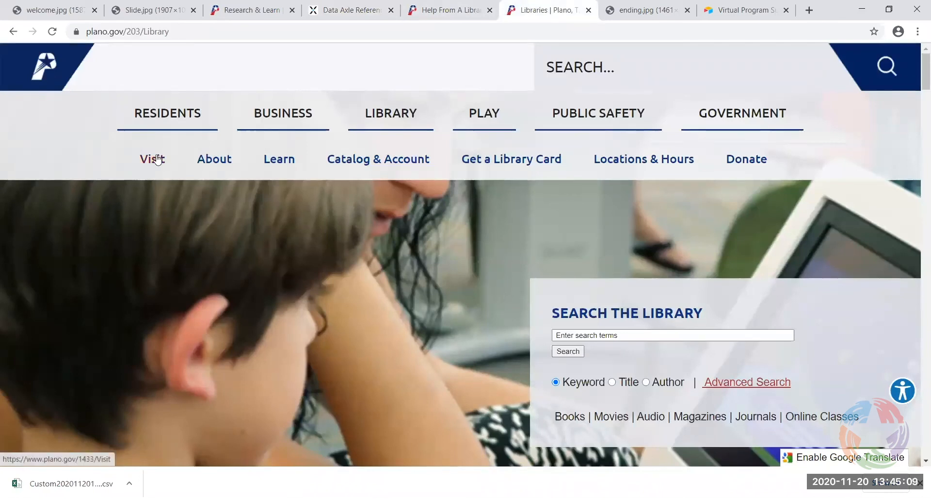
left_click(221, 160)
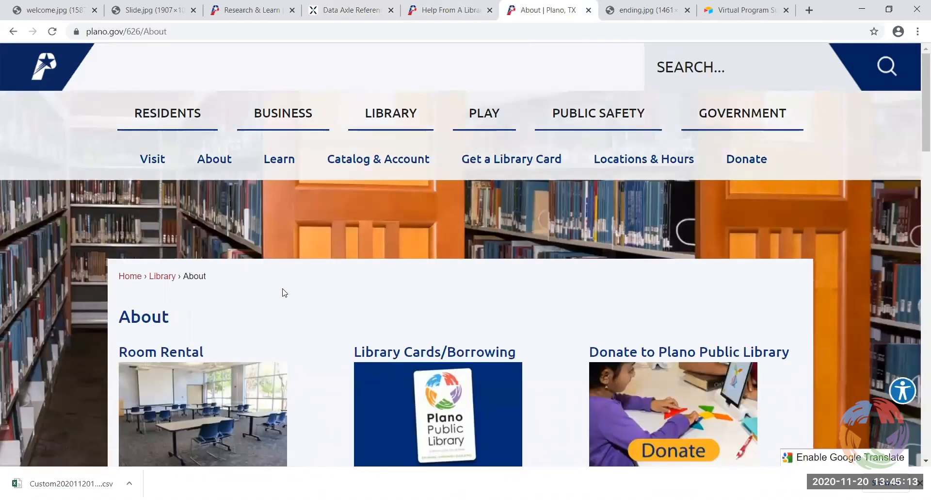
scroll(458, 334, "down", 5)
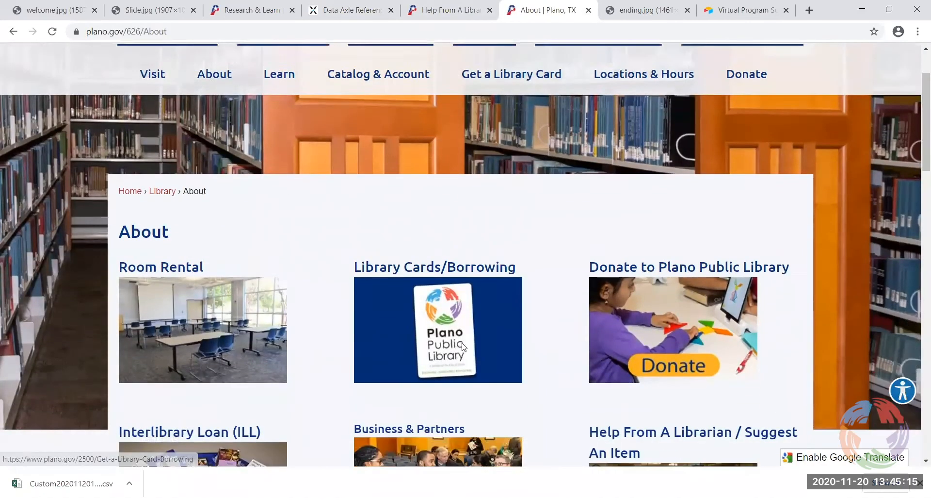
scroll(464, 347, "down", 4)
scroll(462, 337, "up", 7)
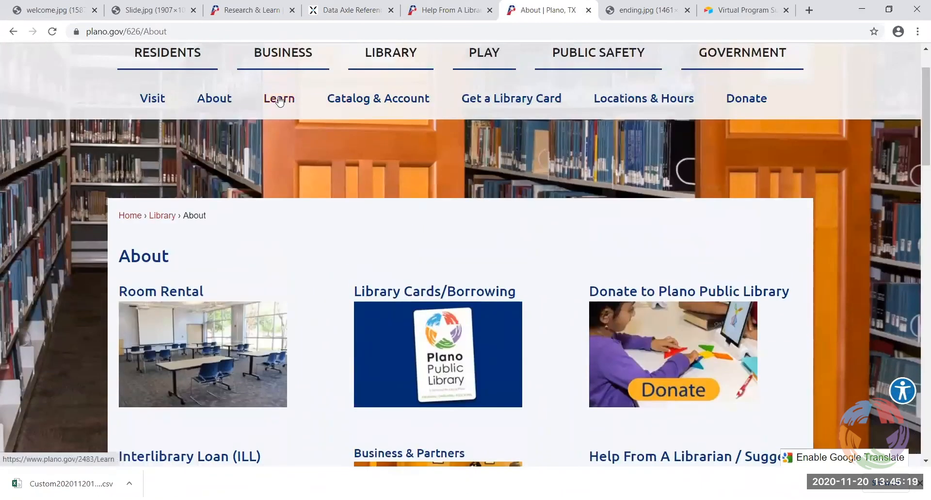
Scroll through the Learn page's Research & Learn, Programs and STEAM sections, then open Engage with Us
left_click(279, 99)
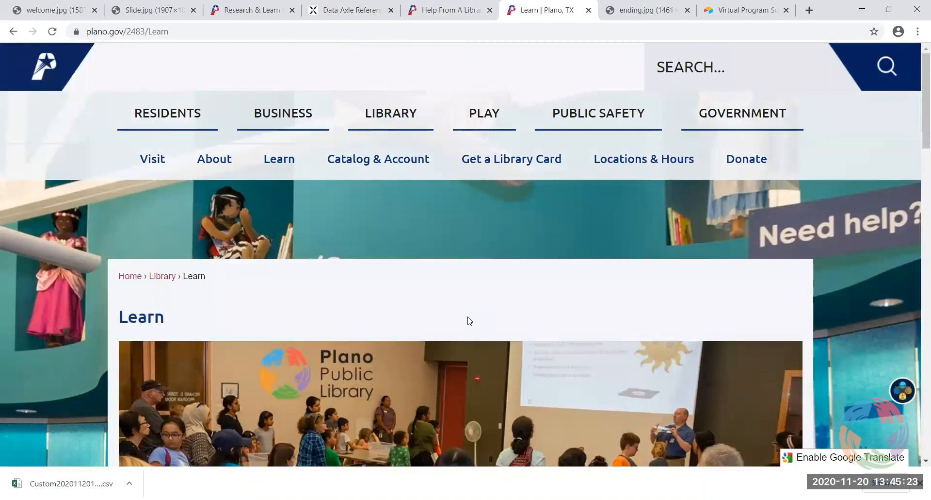
scroll(470, 320, "down", 5)
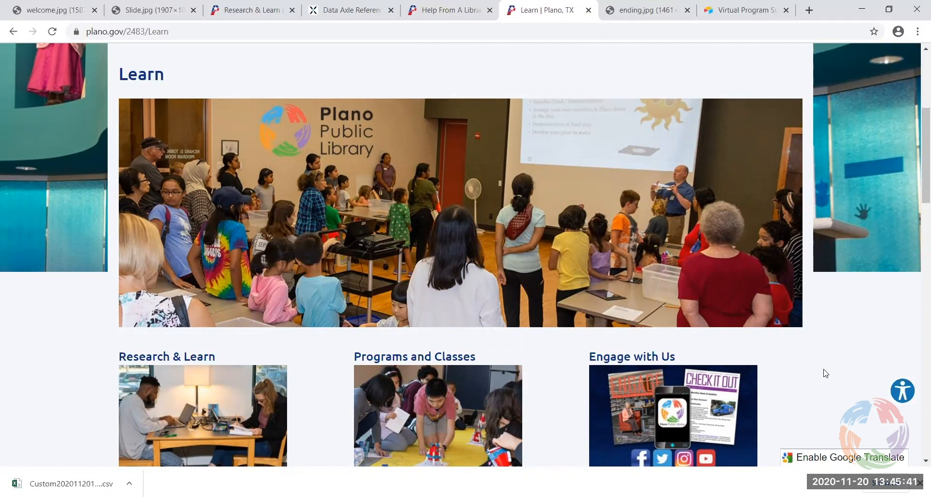
scroll(824, 374, "down", 3)
scroll(824, 369, "up", 8)
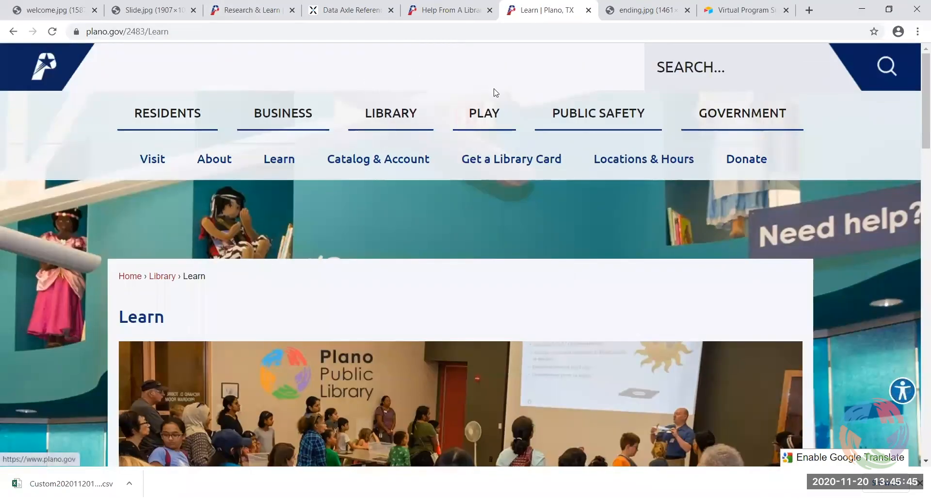
scroll(430, 298, "down", 5)
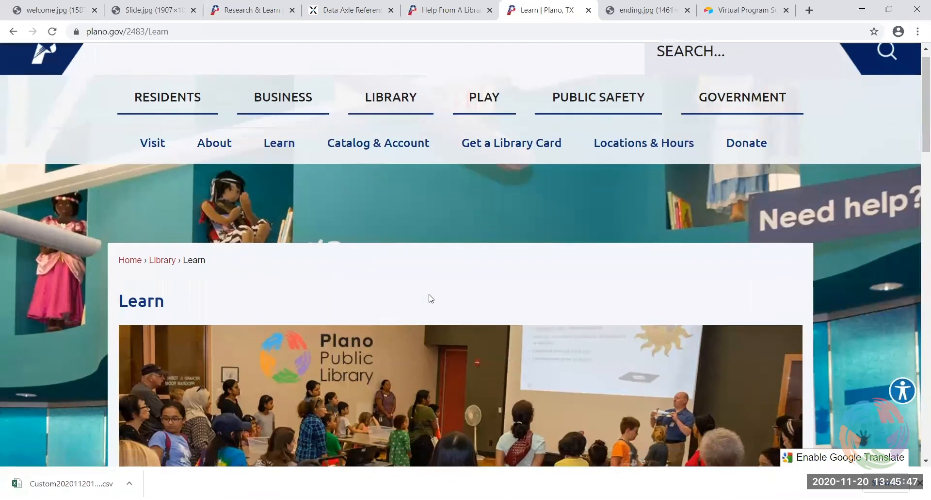
scroll(739, 234, "down", 2)
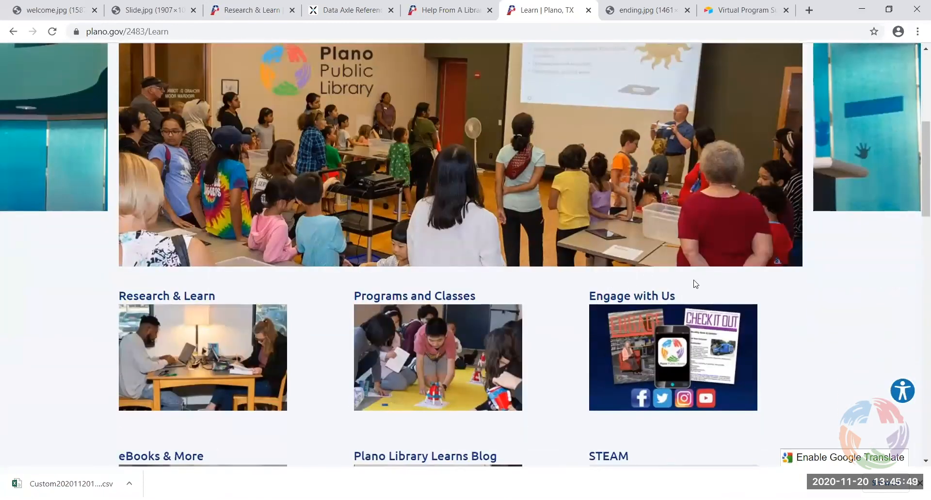
left_click(665, 372)
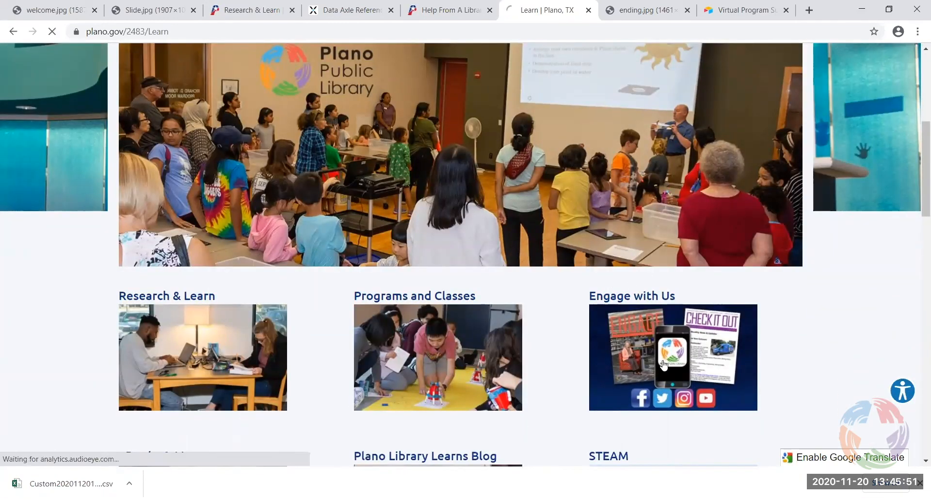
Scroll through the Engage brochure, Check It Out eNewsletter and past issues sections
scroll(507, 308, "down", 8)
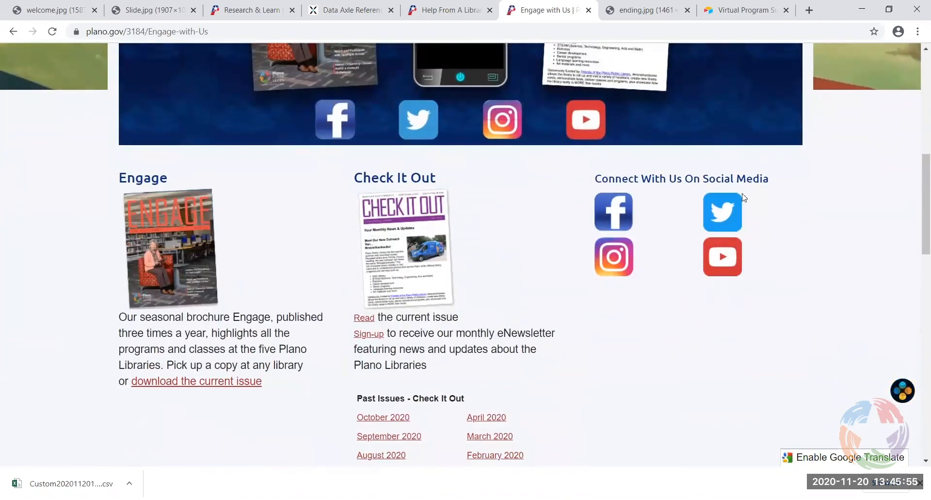
scroll(501, 271, "down", 1)
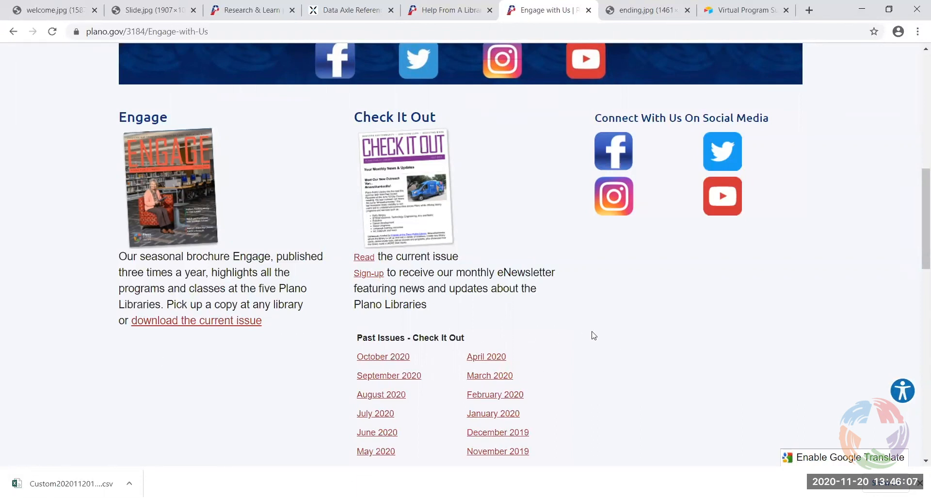
scroll(610, 315, "down", 1)
scroll(610, 315, "down", 2)
scroll(609, 316, "up", 12)
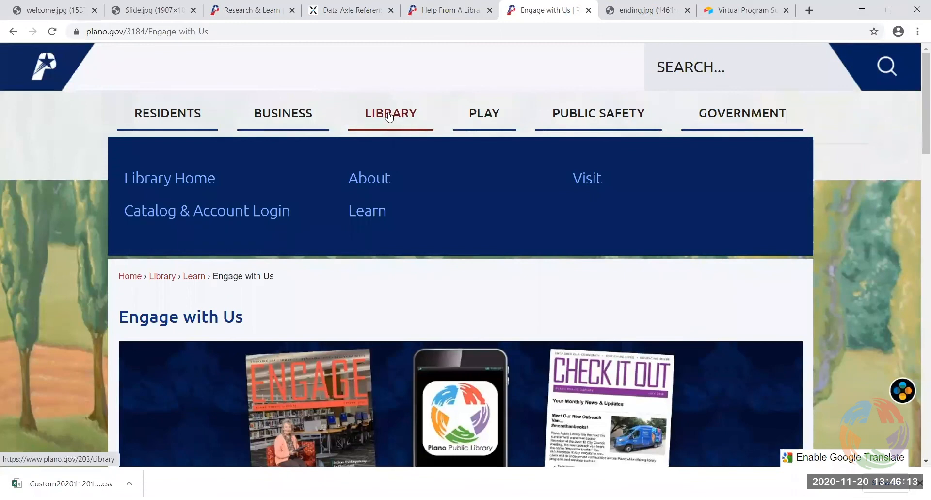
From the main Library page, open the full calendar of November 2020 Plano Online Activities events
left_click(389, 115)
scroll(589, 356, "down", 10)
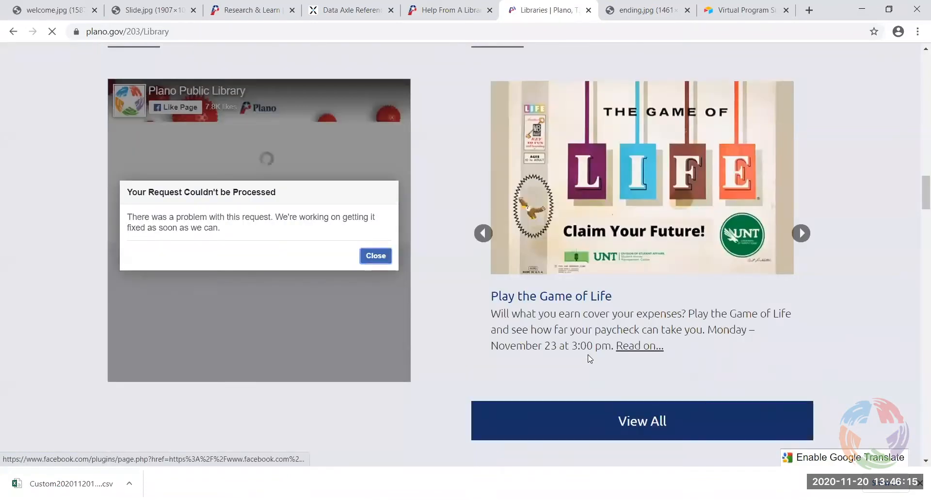
scroll(557, 329, "down", 4)
scroll(499, 302, "up", 4)
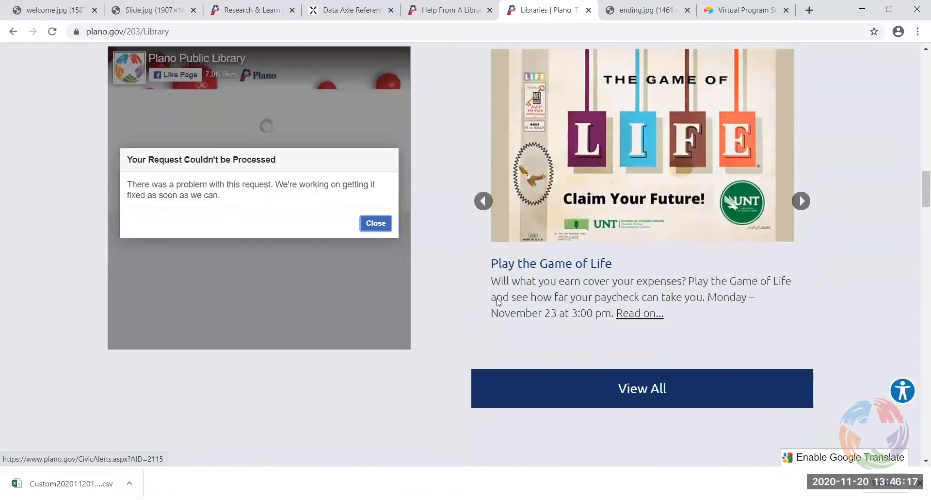
left_click_drag(923, 187, 919, 209)
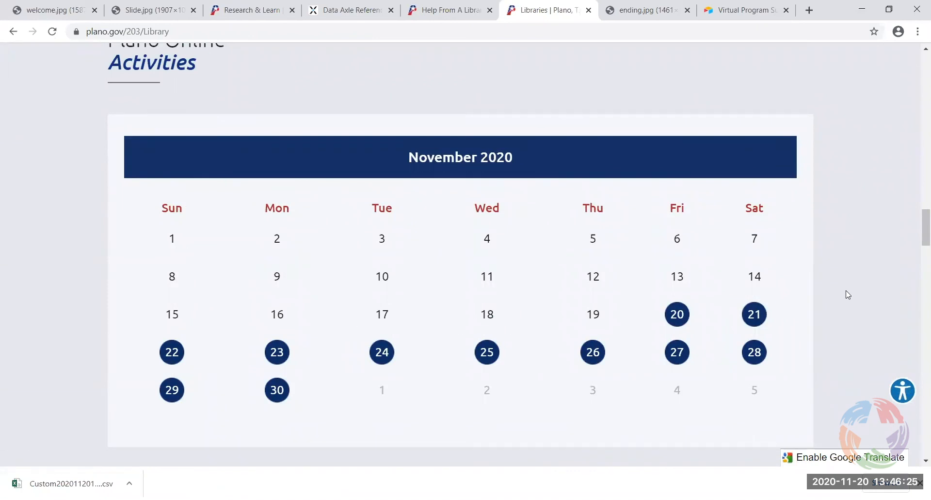
scroll(847, 297, "down", 3)
scroll(846, 297, "up", 2)
scroll(845, 297, "down", 2)
scroll(845, 299, "down", 2)
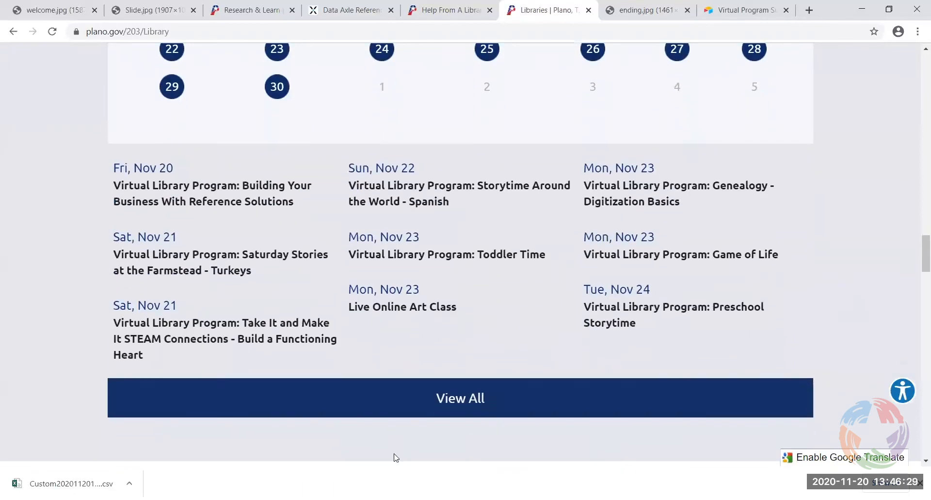
left_click(617, 399)
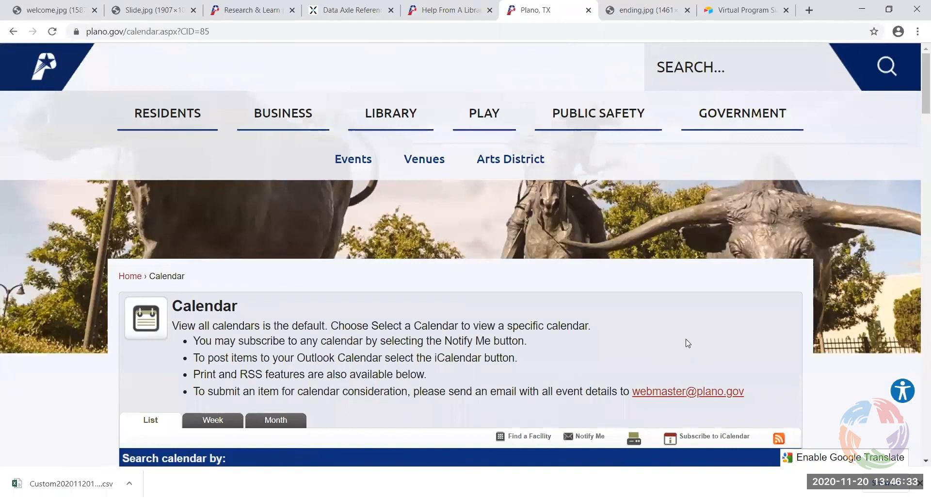
scroll(686, 348, "down", 6)
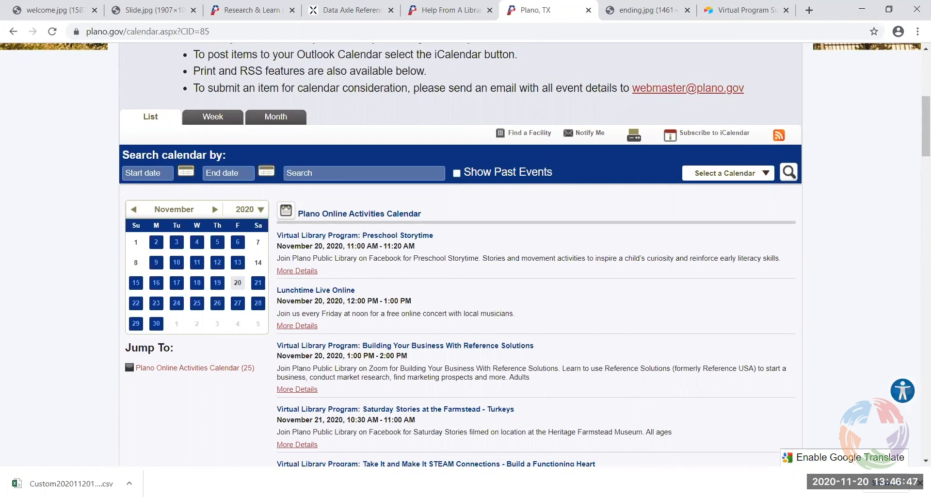
Load planolibrarylearns.org in the tab that held Reference Solutions
left_click(344, 11)
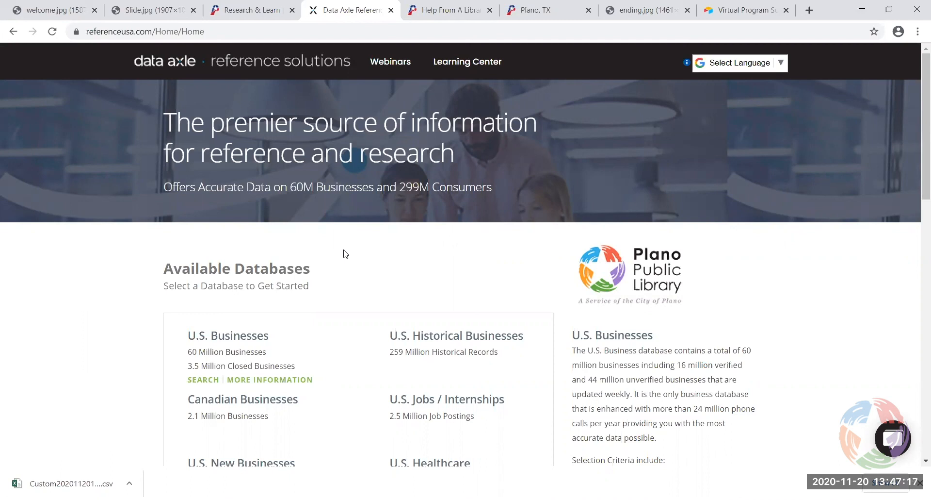
left_click(333, 28)
type("pl")
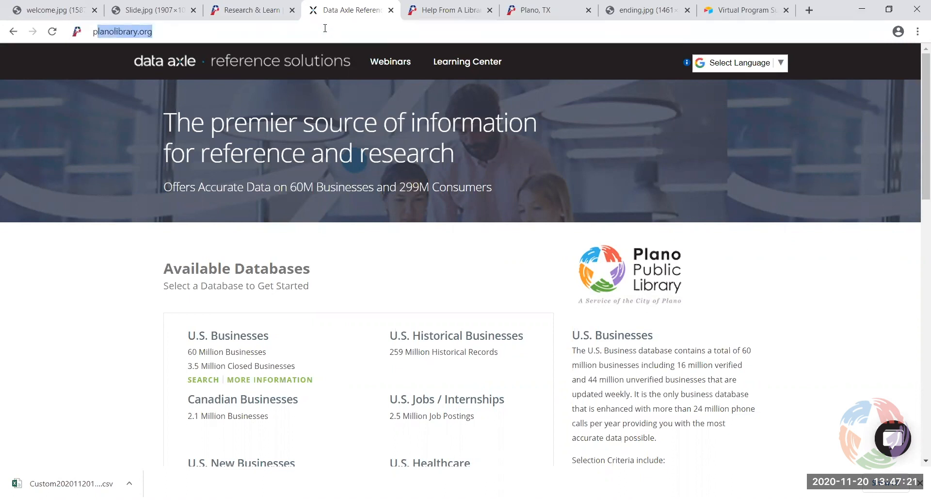
type("an")
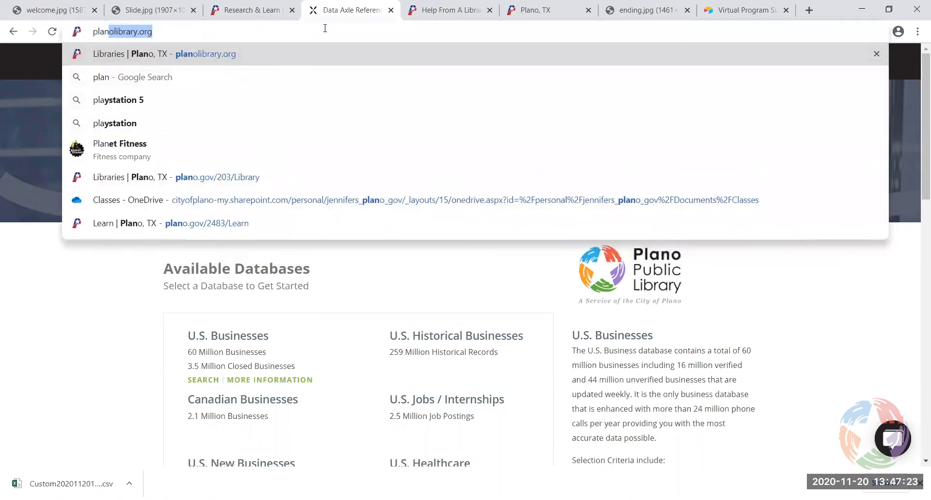
type("olibrarylear")
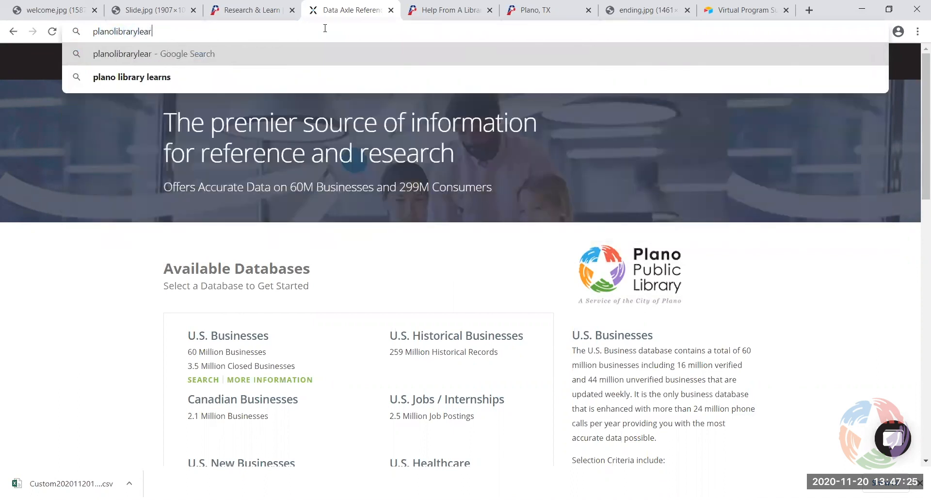
type("ns.org")
key("Return")
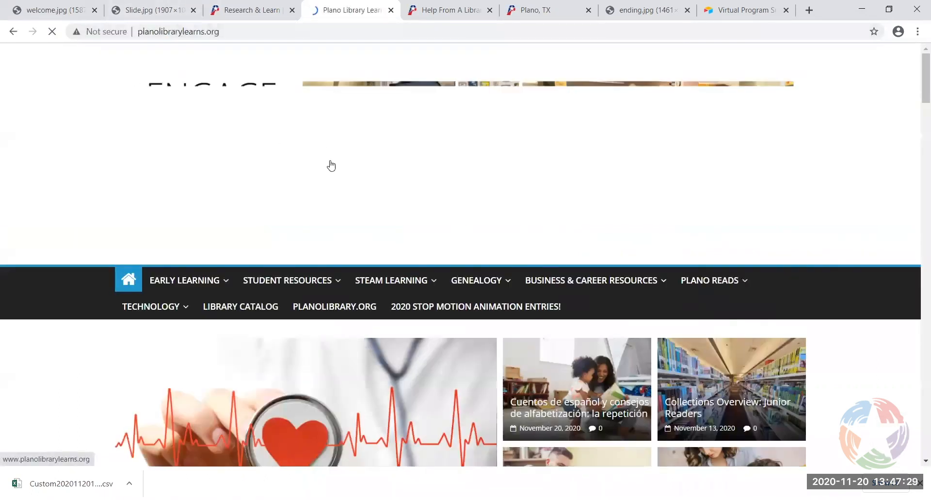